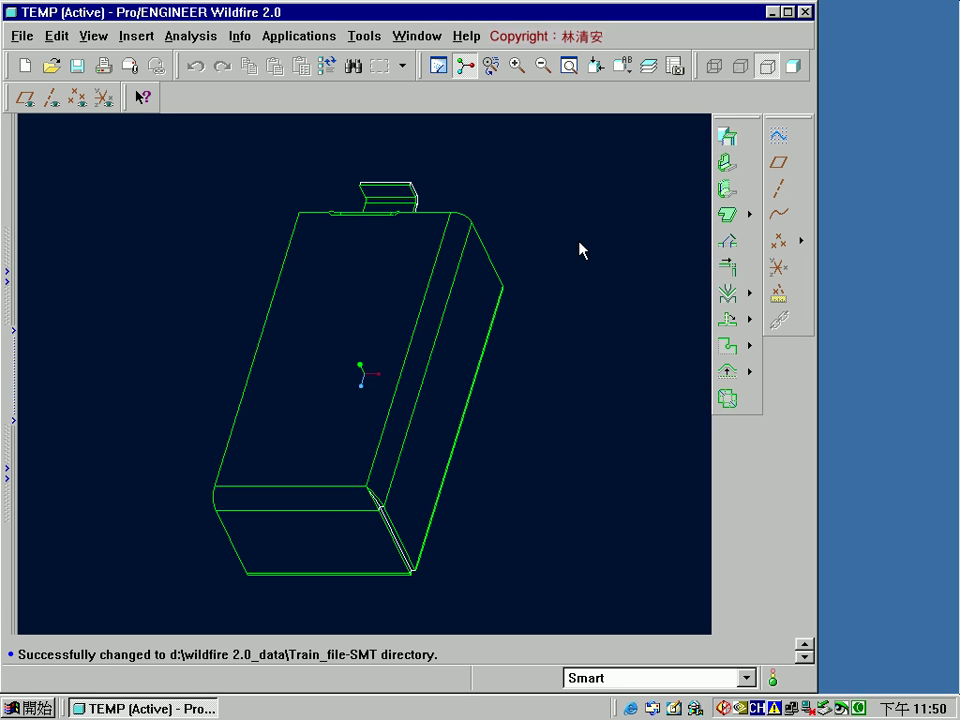
Step: Replay the old model feature by feature from the start up to the first wall surface
{"action": "left_click", "coordinate": [366, 37]}
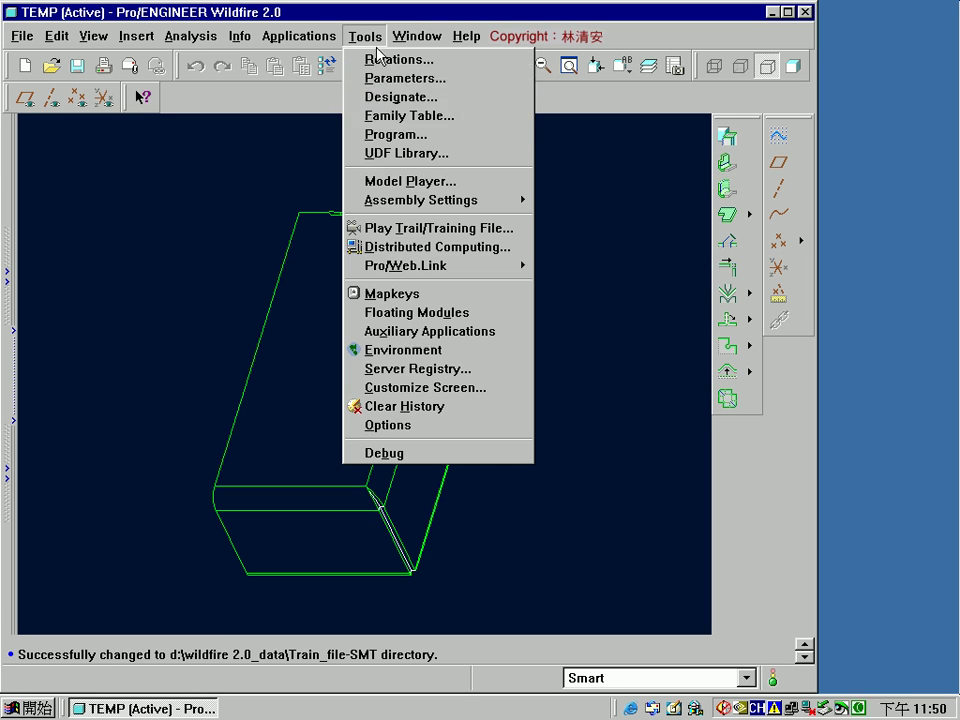
{"action": "left_click", "coordinate": [440, 187]}
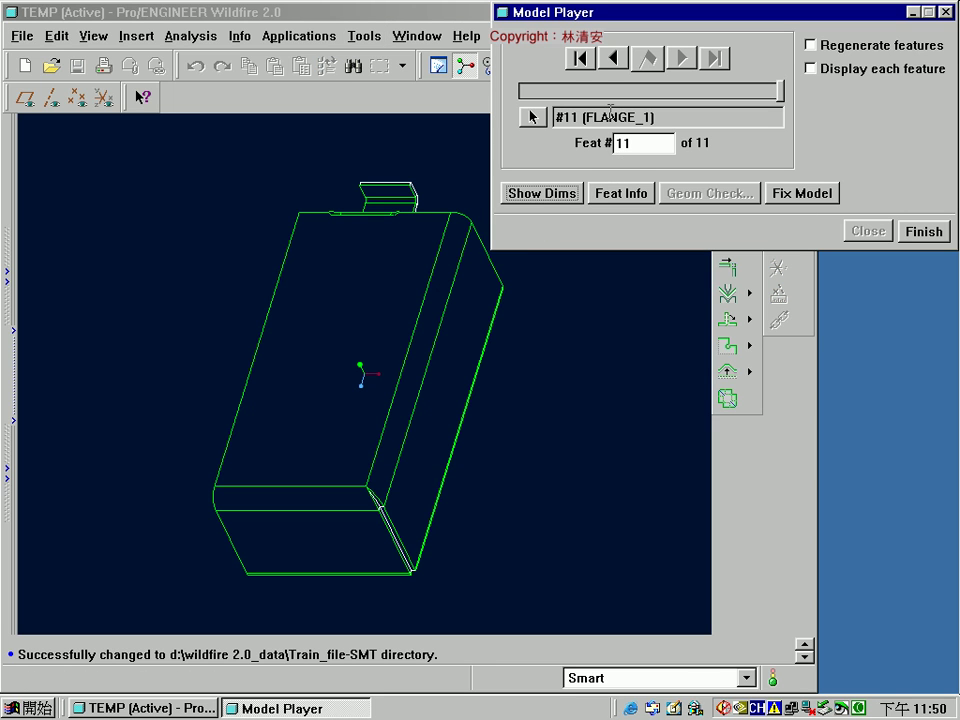
{"action": "left_click", "coordinate": [580, 58]}
{"action": "left_click", "coordinate": [684, 58]}
{"action": "left_click", "coordinate": [684, 58]}
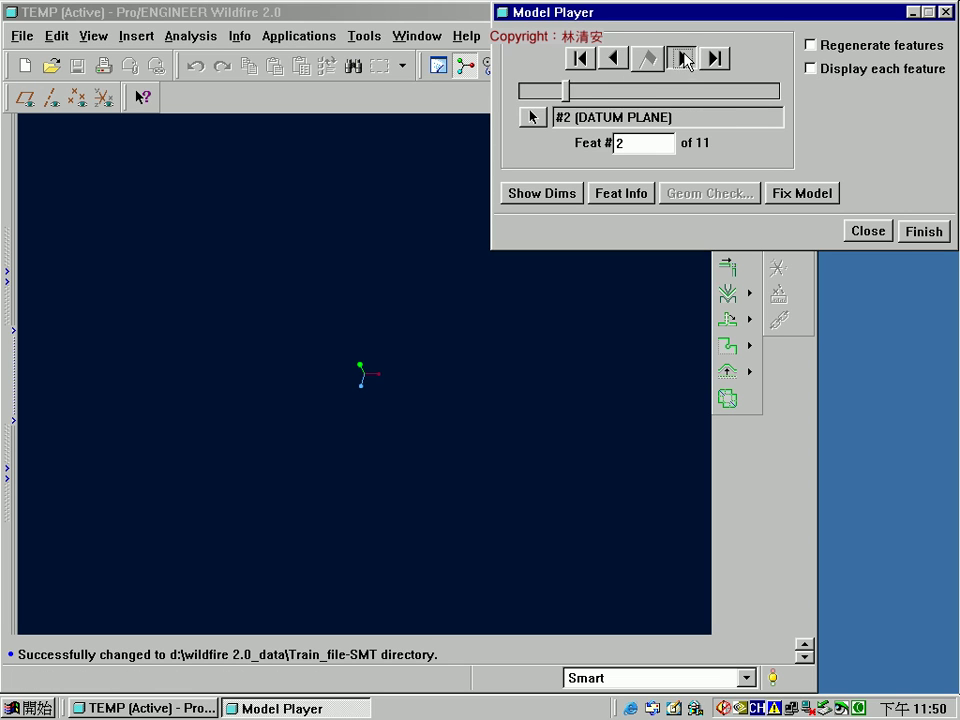
{"action": "left_click", "coordinate": [684, 58]}
{"action": "left_click", "coordinate": [682, 59]}
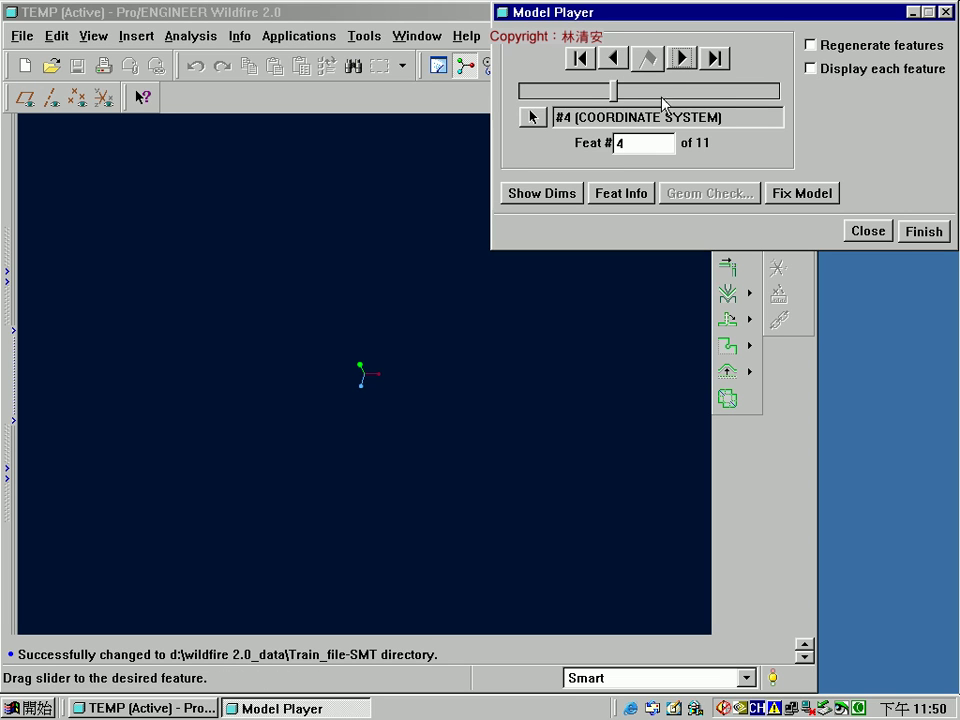
{"action": "left_click", "coordinate": [692, 63]}
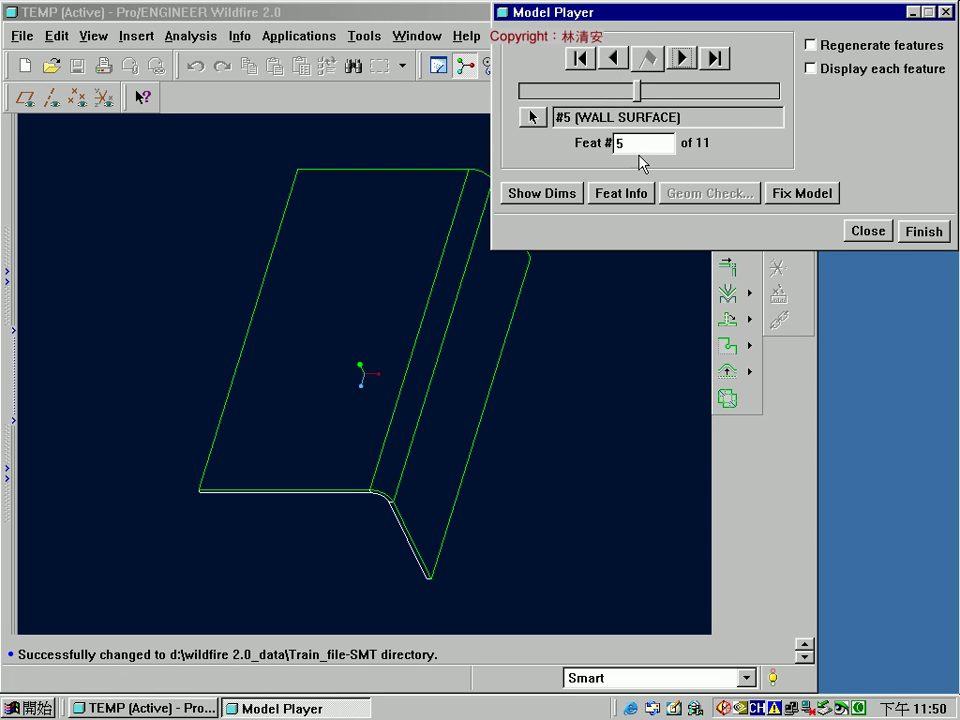
{"action": "left_click_drag", "start_coordinate": [681, 117], "coordinate": [548, 117]}
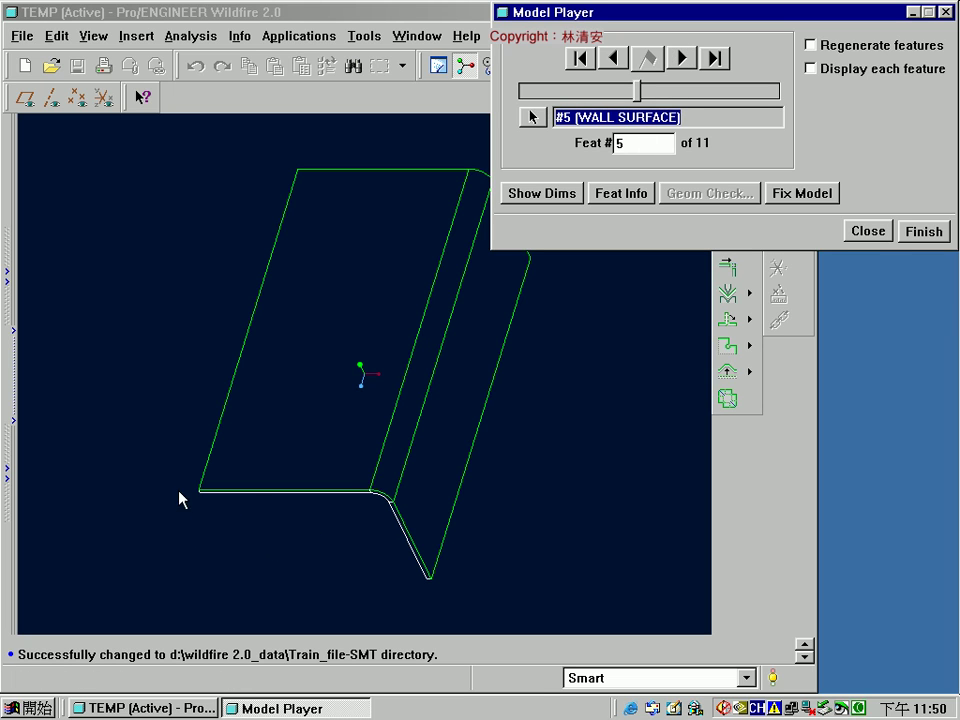
Step: Step through FLAT_1, FLAT_2, FLAT_3 and FLANGE_1, inspecting each wall, then end playback
{"action": "left_click", "coordinate": [682, 58]}
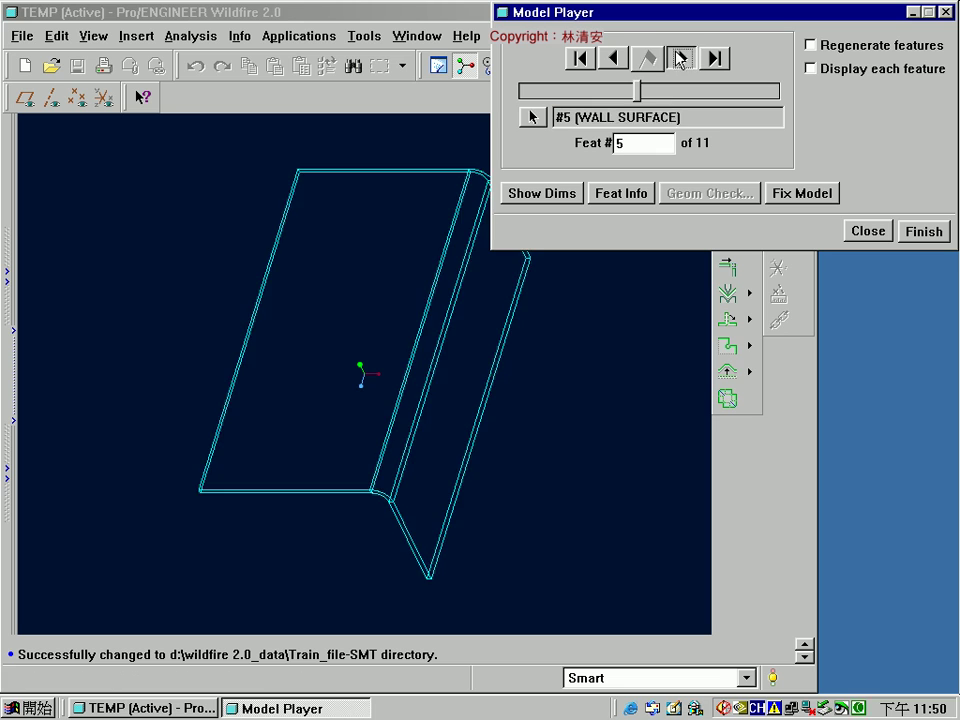
{"action": "middle_click_drag", "start_coordinate": [429, 561], "coordinate": [476, 510]}
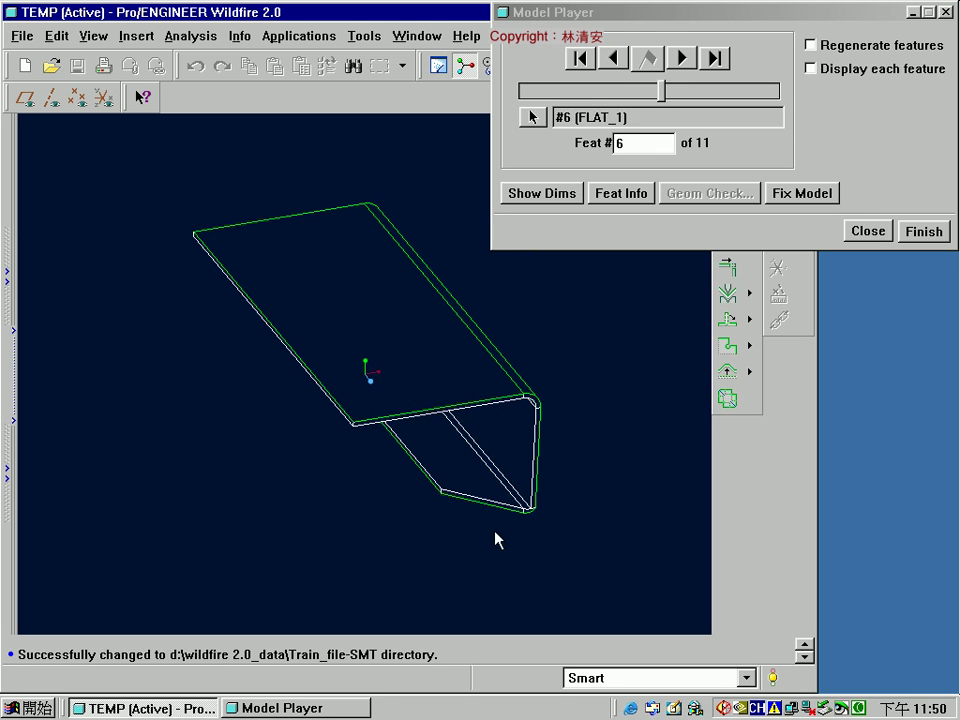
{"action": "left_click", "coordinate": [682, 58]}
{"action": "middle_click_drag", "start_coordinate": [432, 461], "coordinate": [541, 454]}
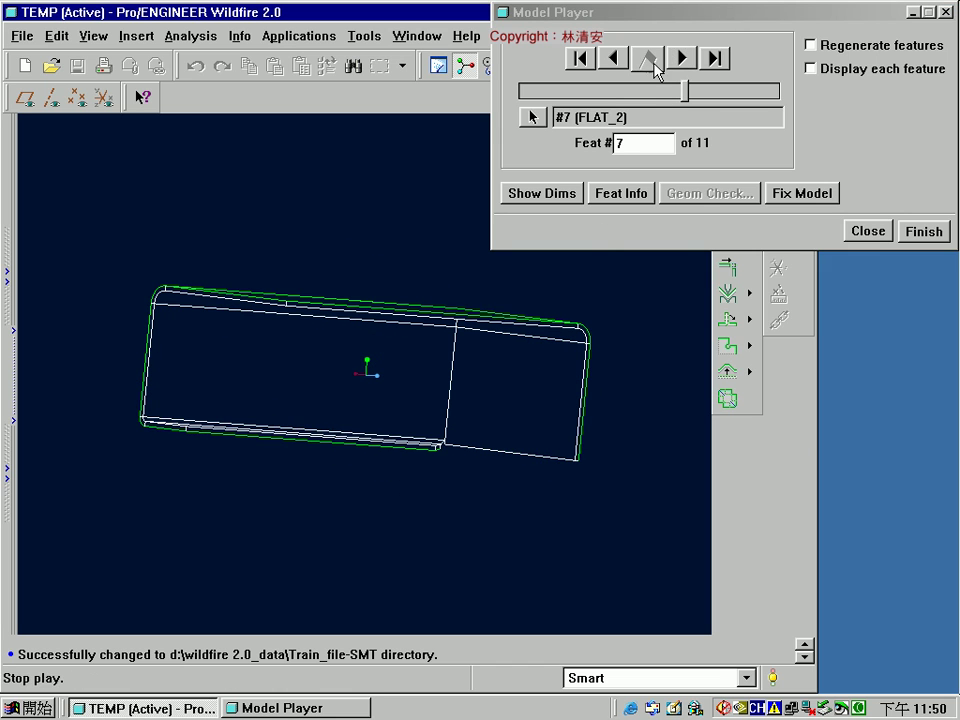
{"action": "left_click", "coordinate": [682, 58]}
{"action": "middle_click_drag", "start_coordinate": [527, 349], "coordinate": [537, 418]}
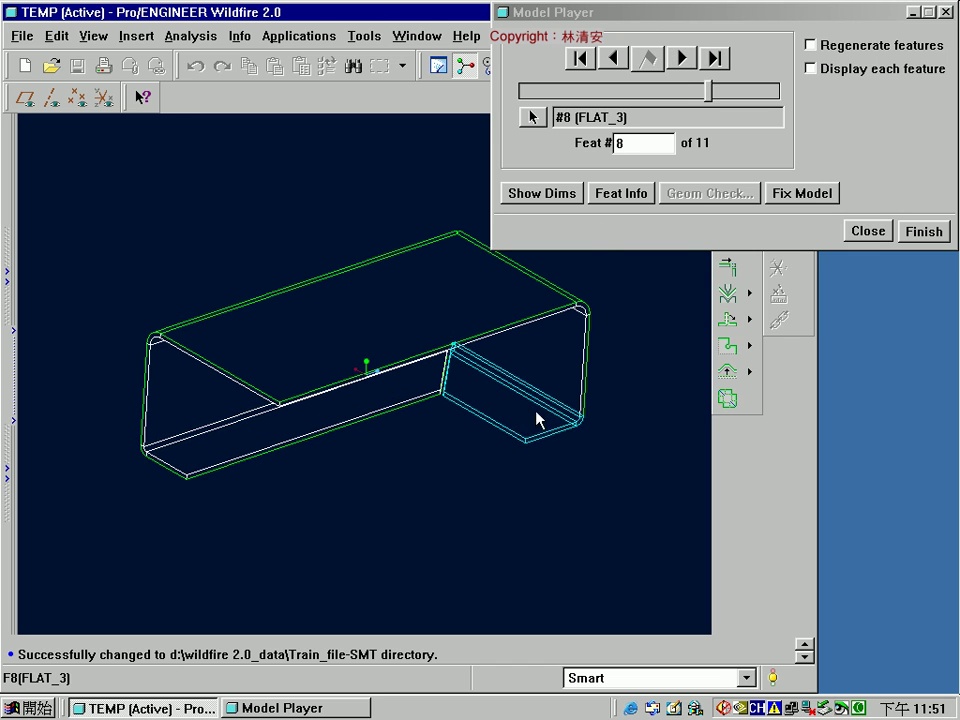
{"action": "left_click", "coordinate": [682, 58]}
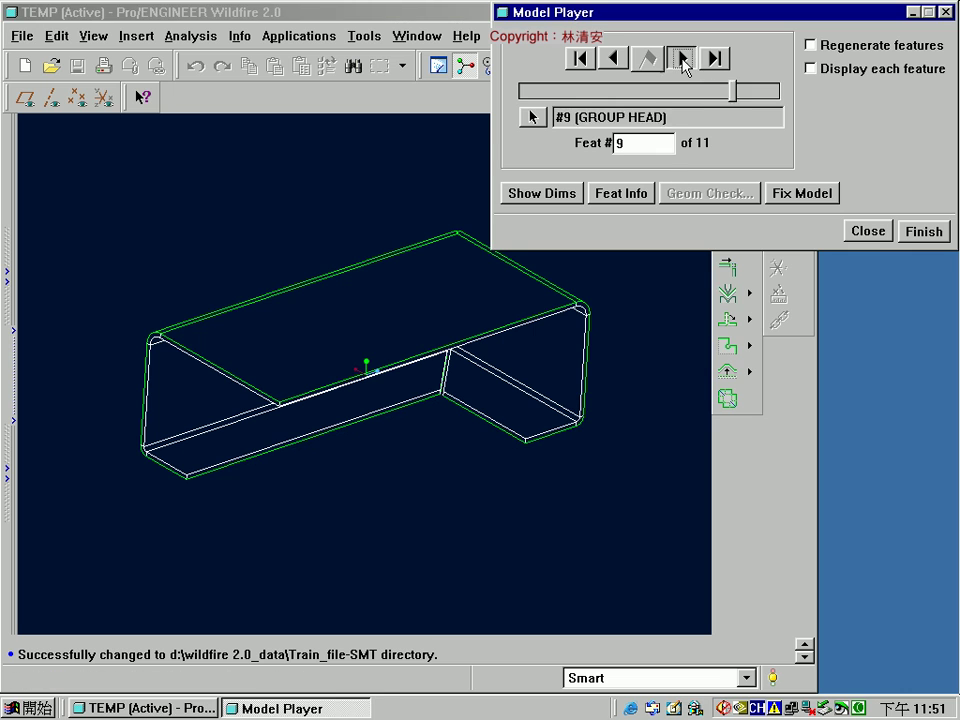
{"action": "left_click", "coordinate": [682, 58]}
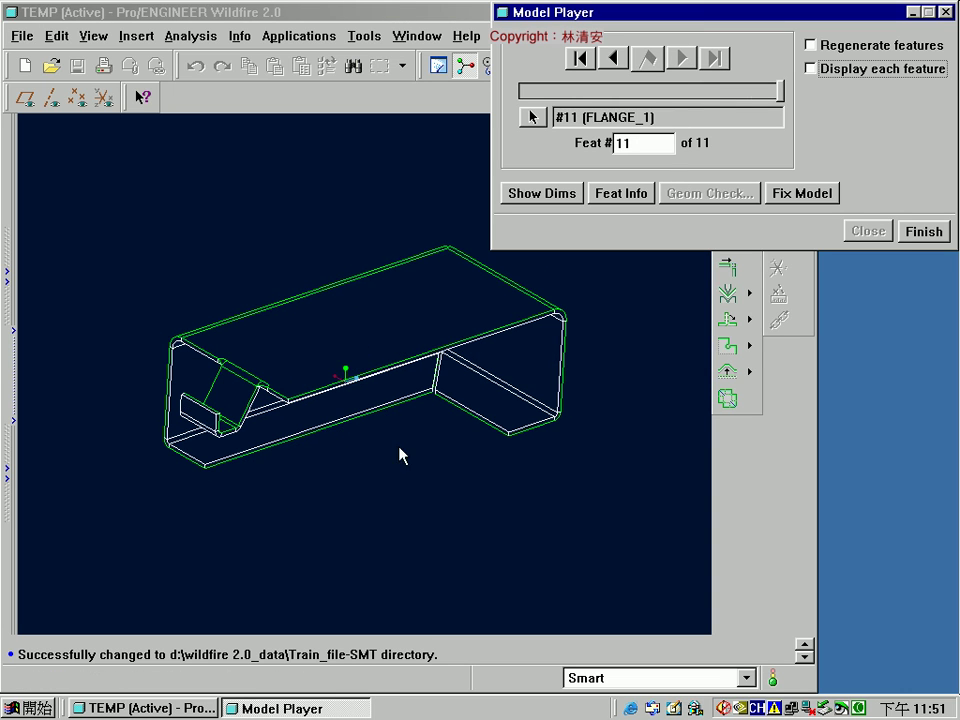
{"action": "left_click", "coordinate": [924, 231]}
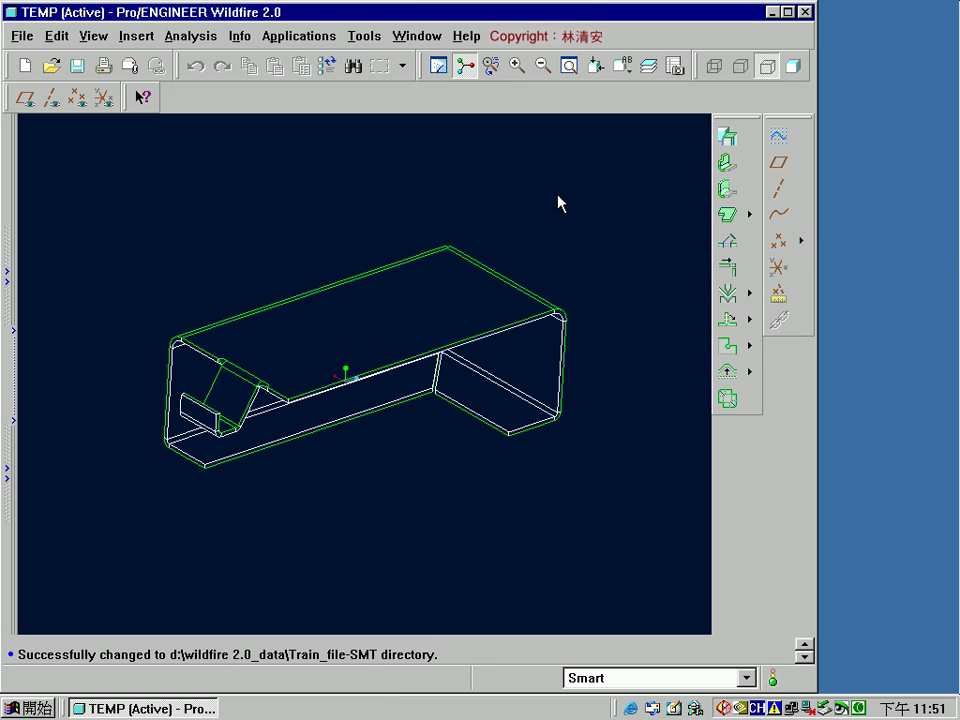
Step: Close the old model window and turn on datum plane display
{"action": "left_click", "coordinate": [416, 36]}
{"action": "left_click", "coordinate": [437, 97]}
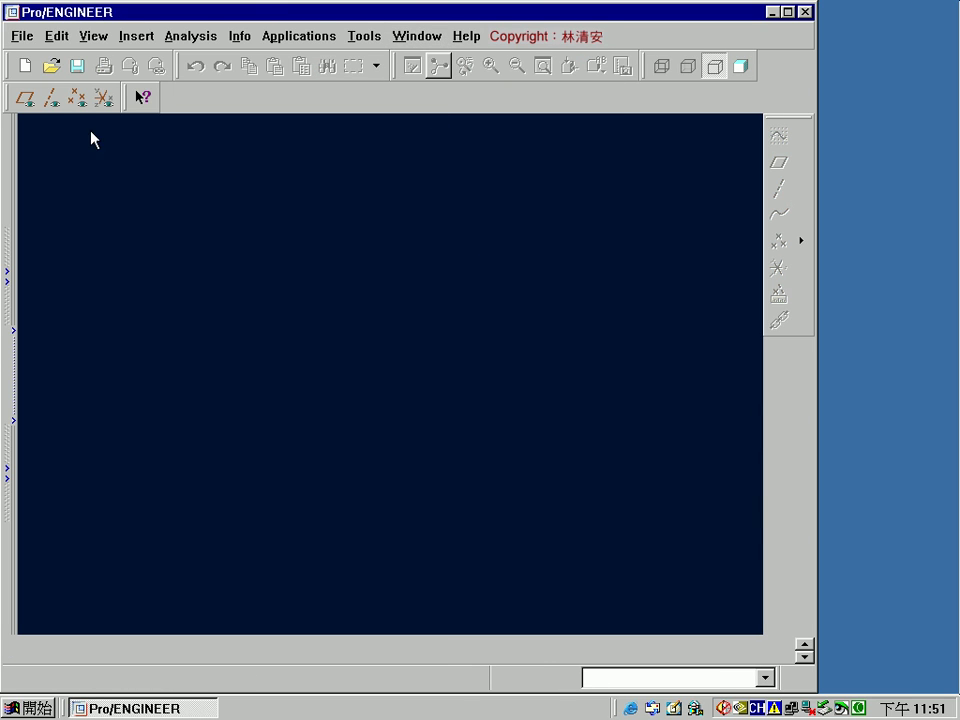
{"action": "left_click", "coordinate": [30, 97]}
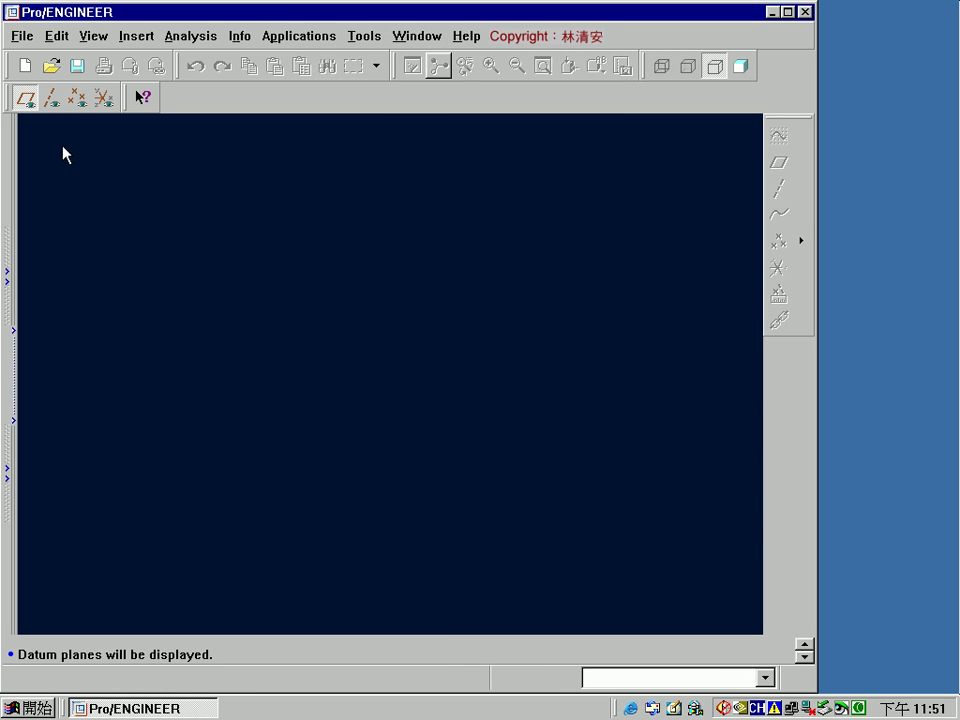
Step: Create a new sheetmetal part named box-ch1
{"action": "left_click", "coordinate": [24, 65]}
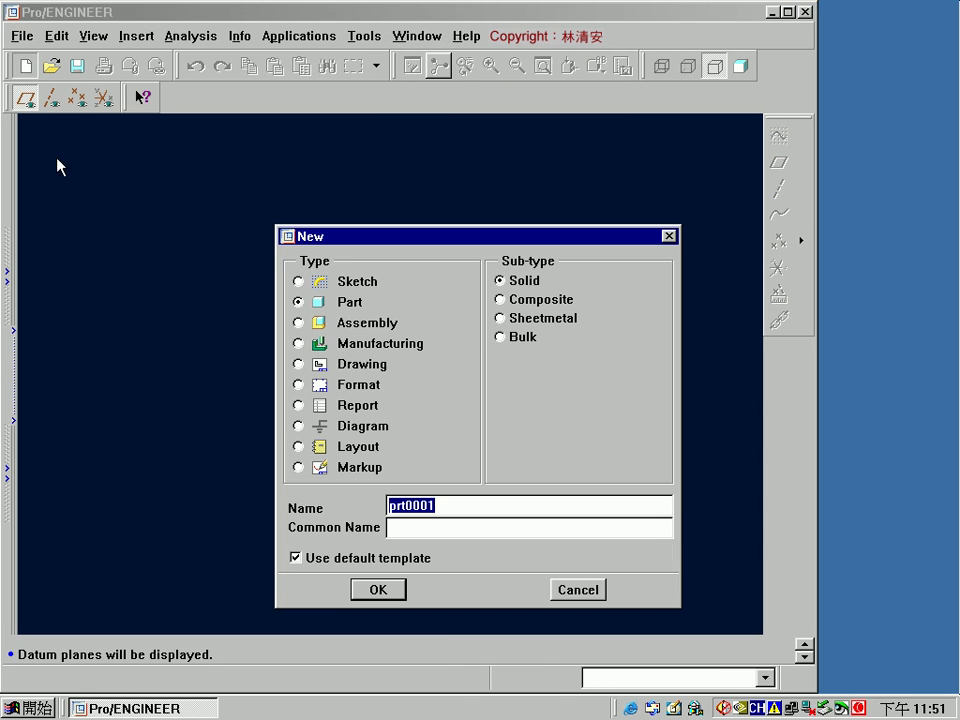
{"action": "left_click", "coordinate": [500, 318]}
{"action": "left_click", "coordinate": [407, 505]}
{"action": "type", "text": "box-ch1"}
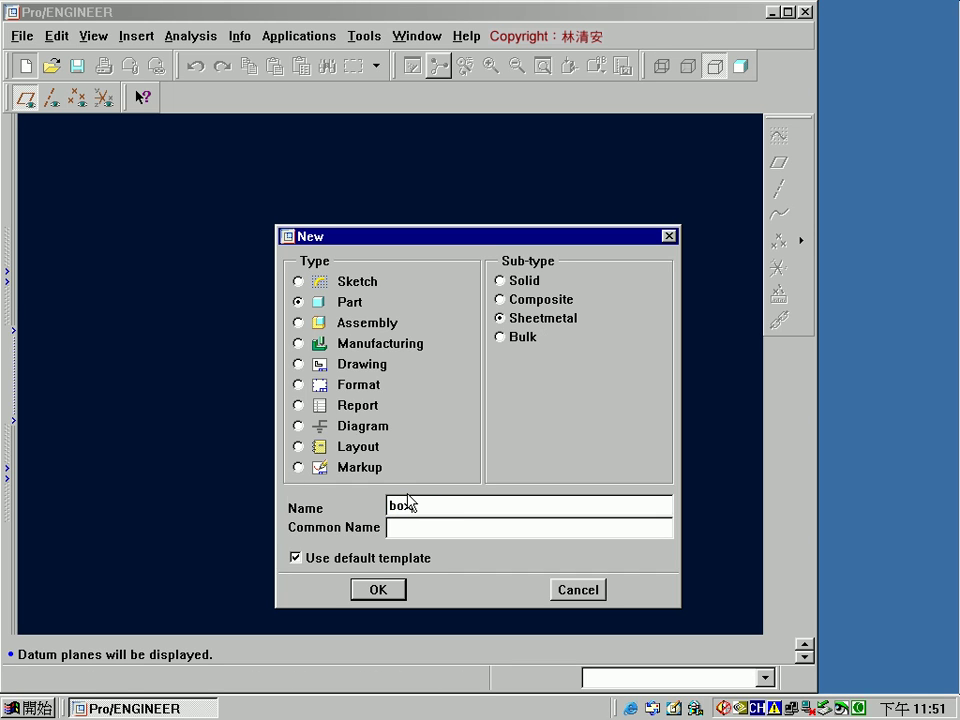
{"action": "left_click", "coordinate": [382, 591]}
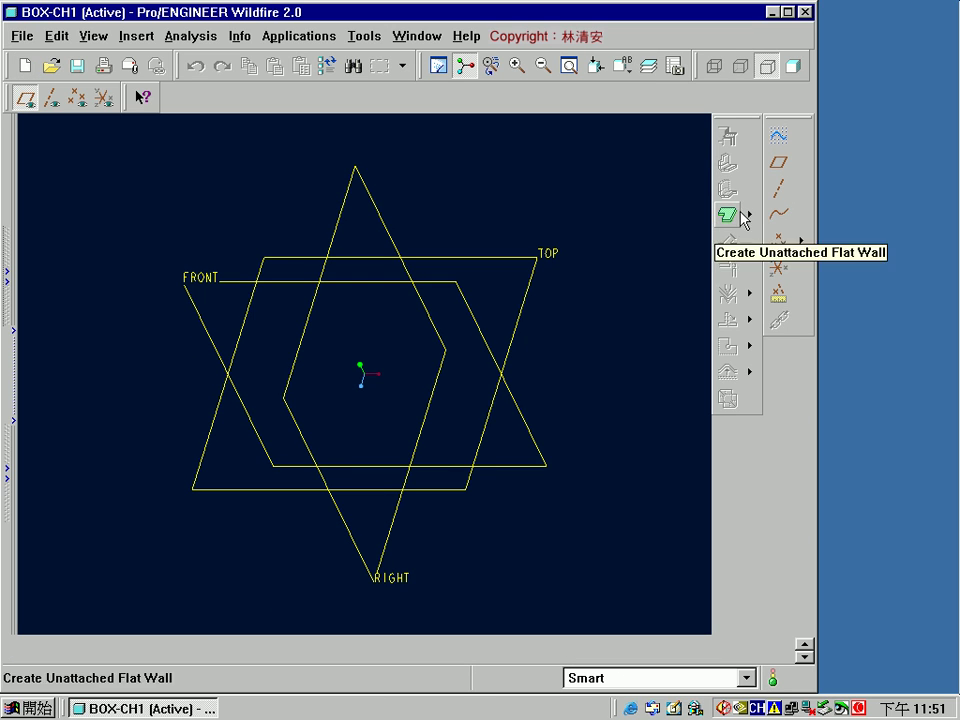
Step: Start a One Side extruded first wall on FRONT with default direction and sketch view
{"action": "left_click", "coordinate": [749, 214]}
{"action": "left_click", "coordinate": [802, 215]}
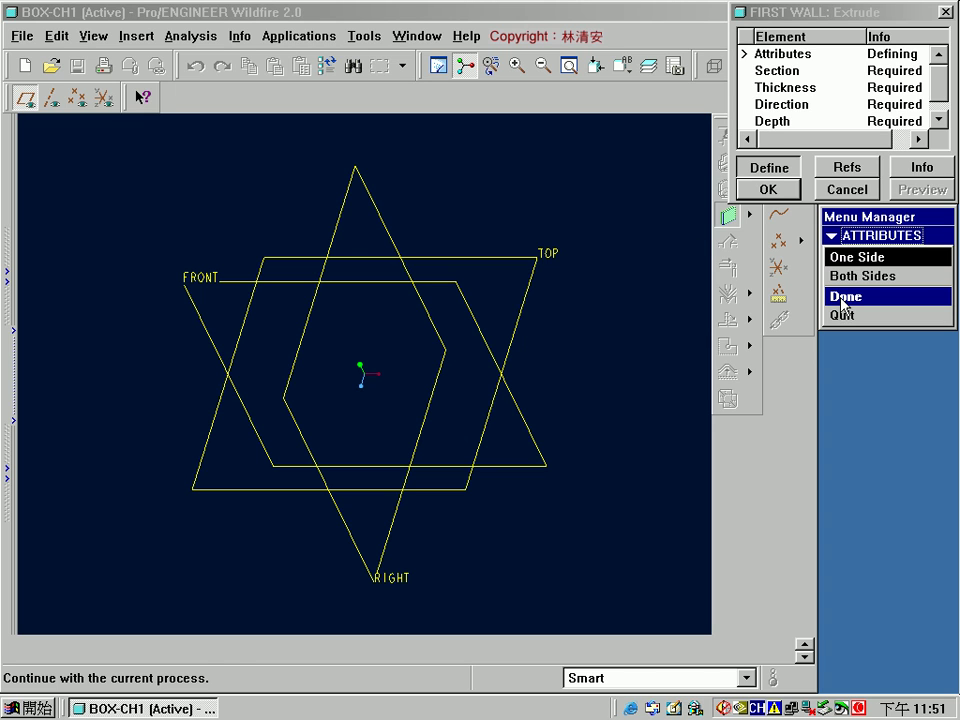
{"action": "left_click", "coordinate": [843, 298]}
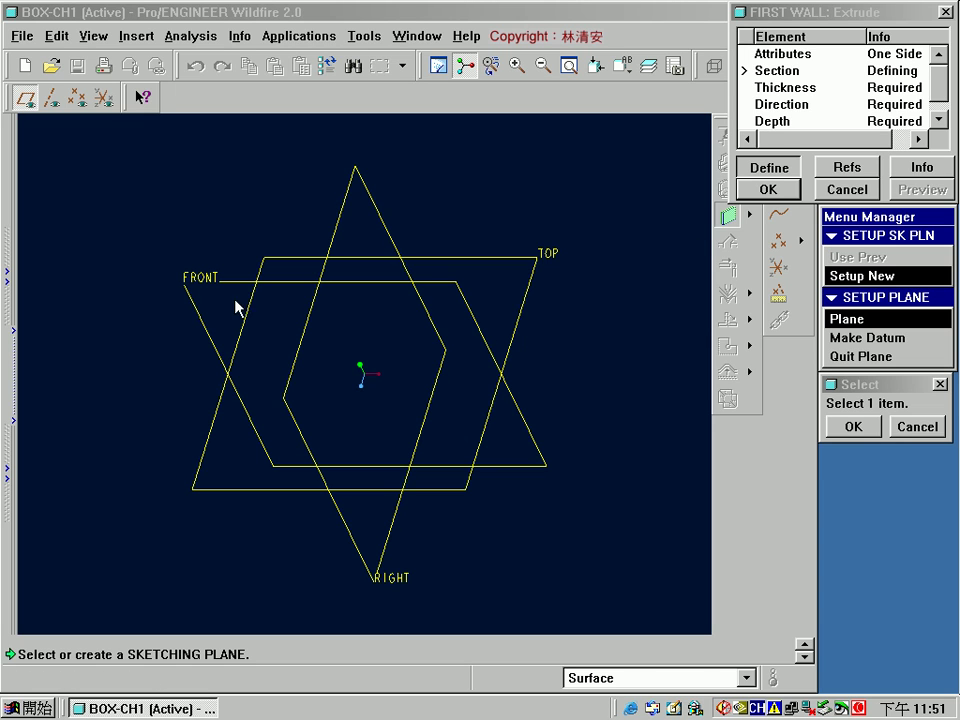
{"action": "left_click", "coordinate": [202, 284]}
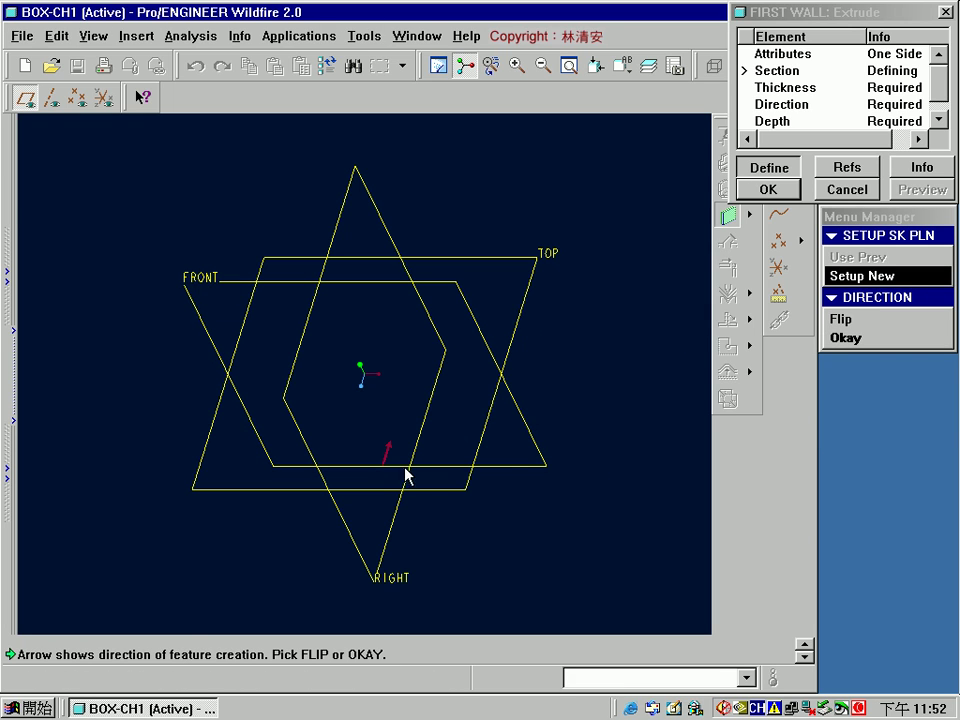
{"action": "left_click", "coordinate": [843, 339]}
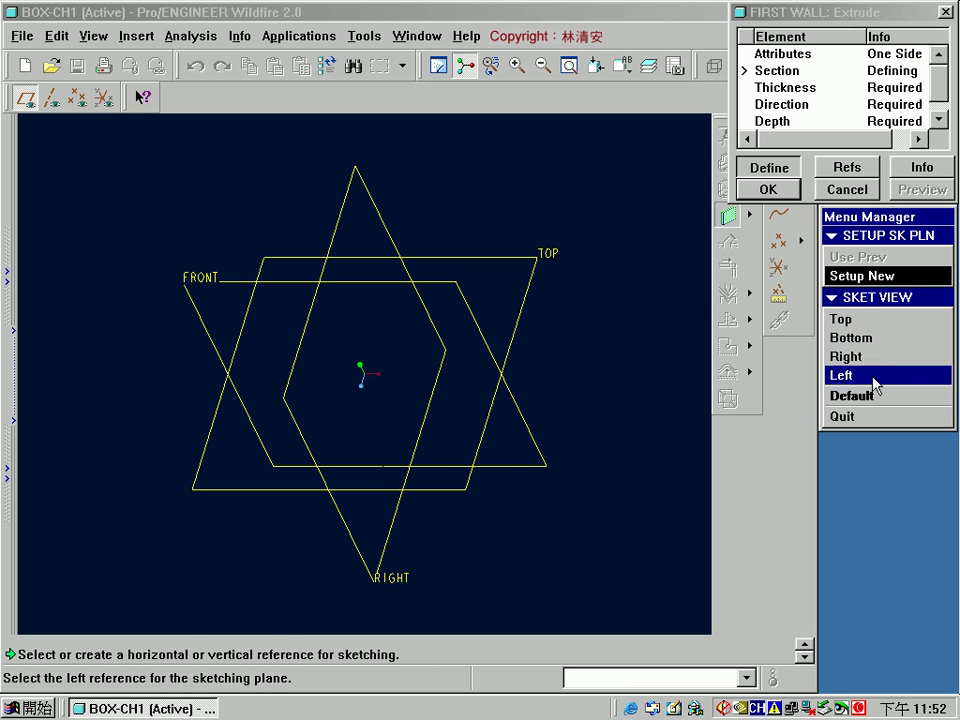
{"action": "left_click", "coordinate": [876, 396]}
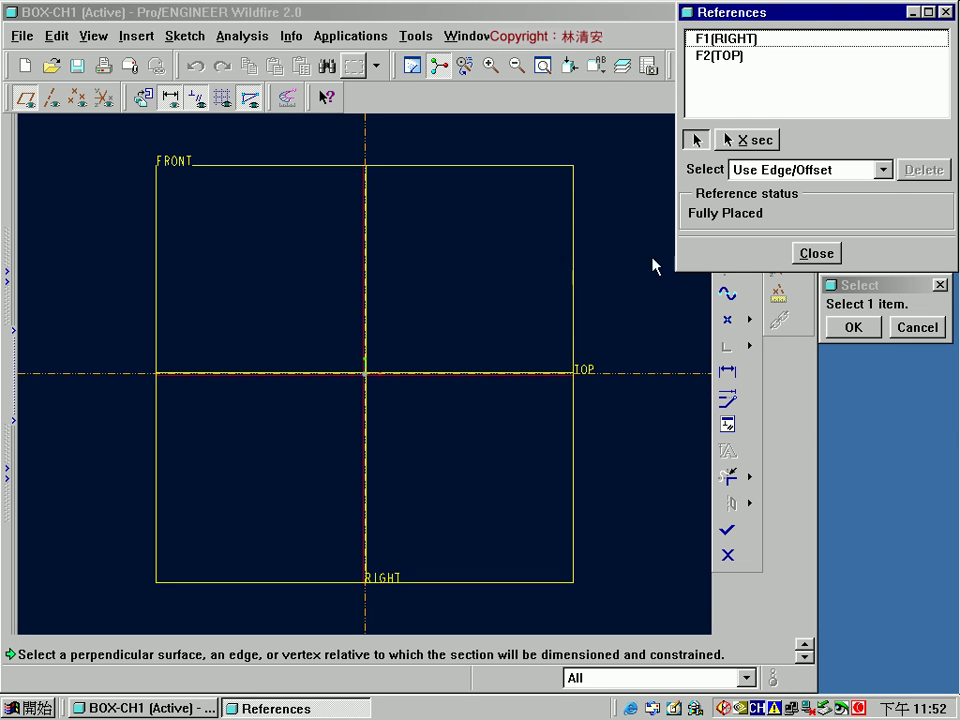
Step: Sketch an open two-line profile on the RIGHT and TOP references with a rounded corner
{"action": "left_click", "coordinate": [816, 253]}
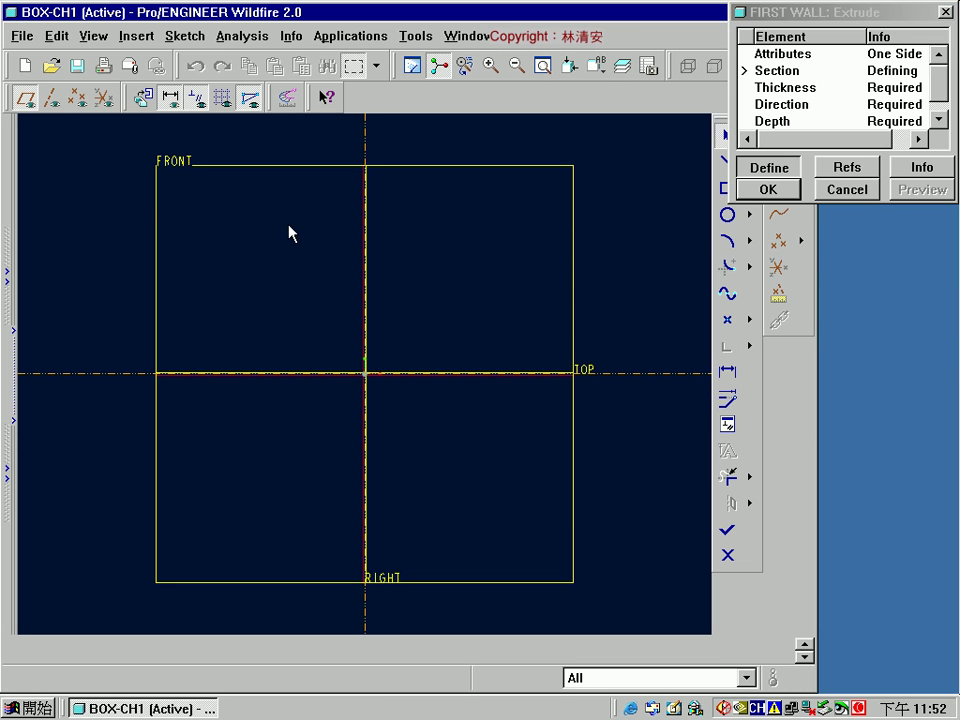
{"action": "left_click", "coordinate": [26, 97]}
{"action": "left_click_drag", "start_coordinate": [800, 12], "coordinate": [853, 16]}
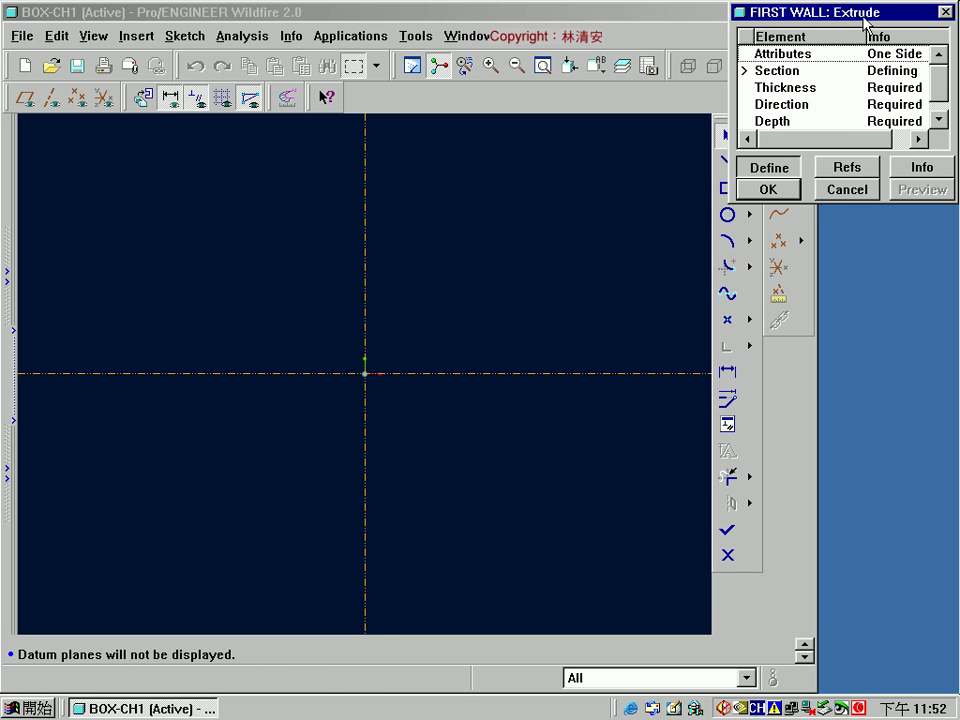
{"action": "left_click", "coordinate": [727, 162]}
{"action": "left_click", "coordinate": [365, 191]}
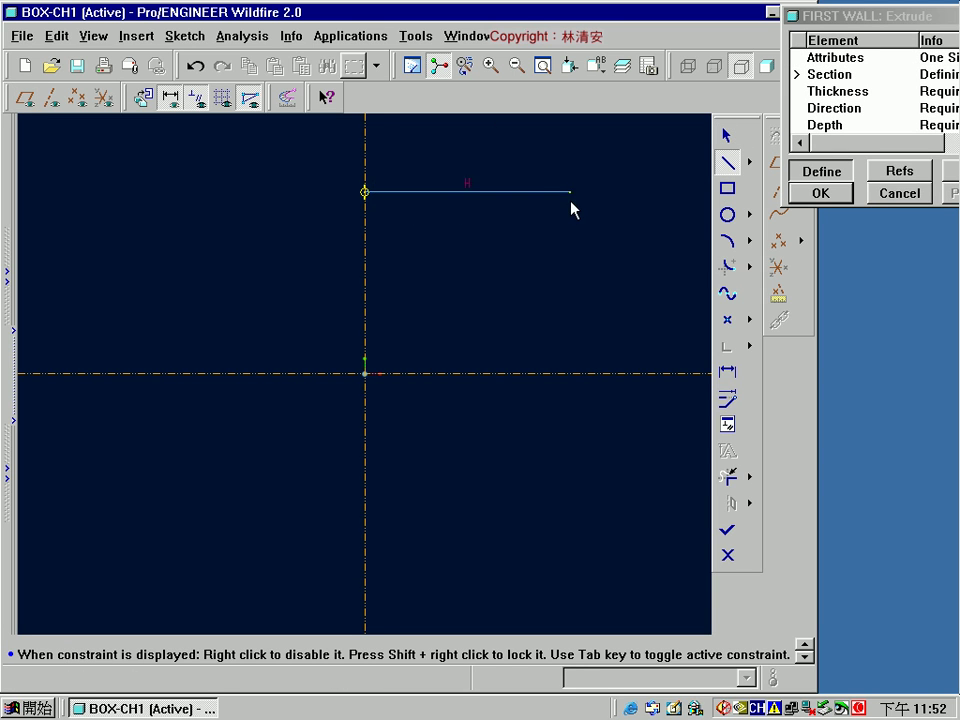
{"action": "left_click", "coordinate": [607, 191]}
{"action": "left_click", "coordinate": [607, 373]}
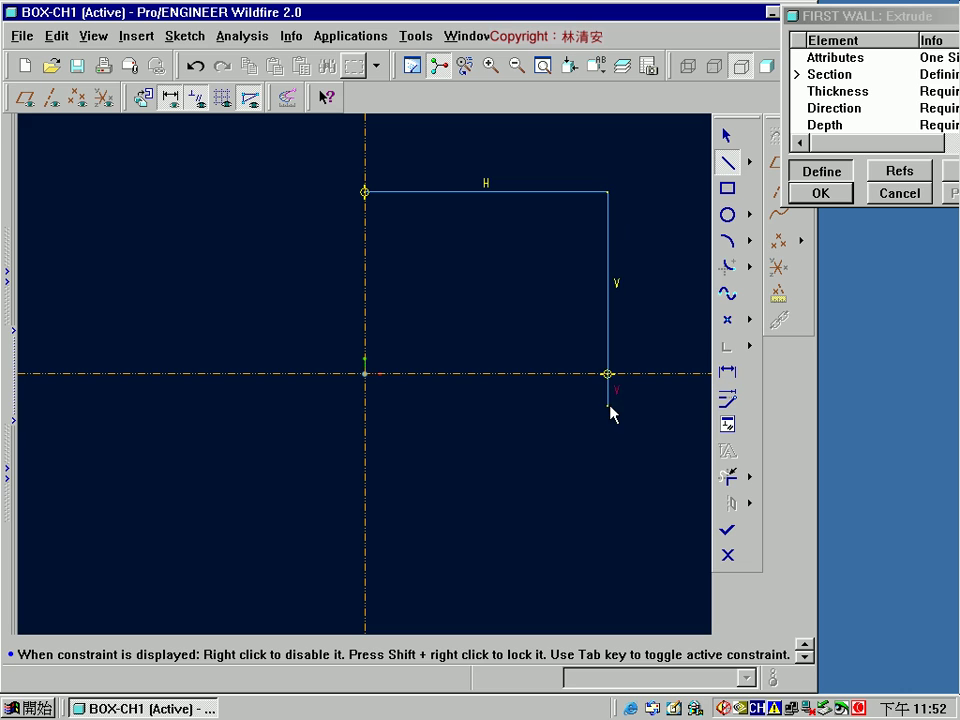
{"action": "middle_click", "coordinate": [611, 405]}
{"action": "left_click", "coordinate": [727, 267]}
{"action": "left_click", "coordinate": [555, 193]}
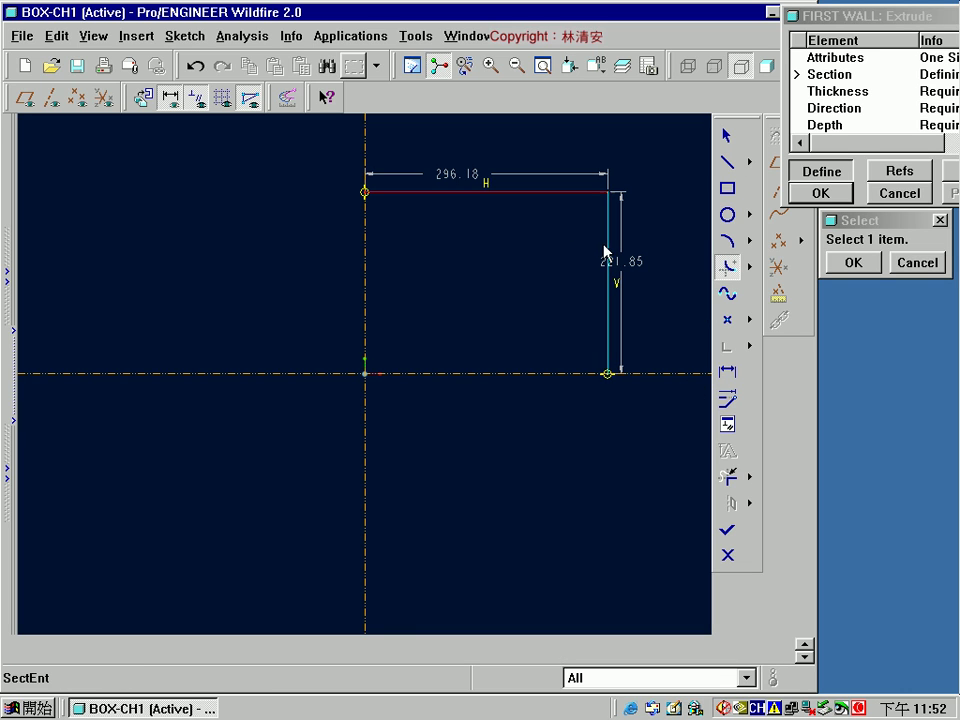
{"action": "left_click", "coordinate": [609, 253]}
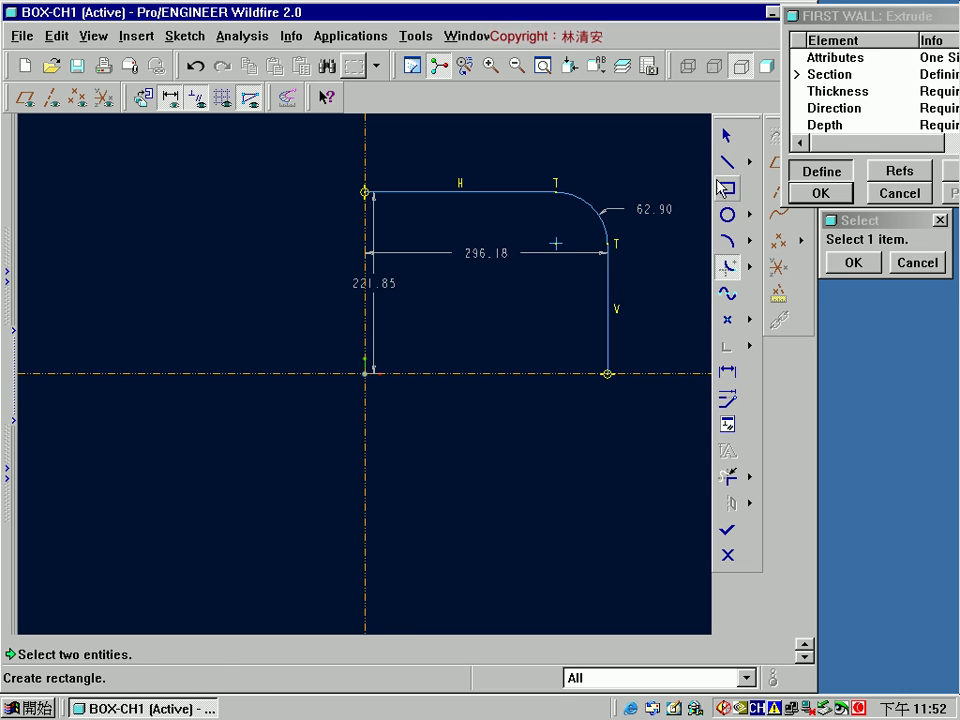
Step: Size the profile to 50 wide, 35 high with a 4.7 corner radius, then choose Thicken
{"action": "left_click", "coordinate": [726, 135]}
{"action": "left_click", "coordinate": [488, 253]}
{"action": "double_click", "coordinate": [488, 253]}
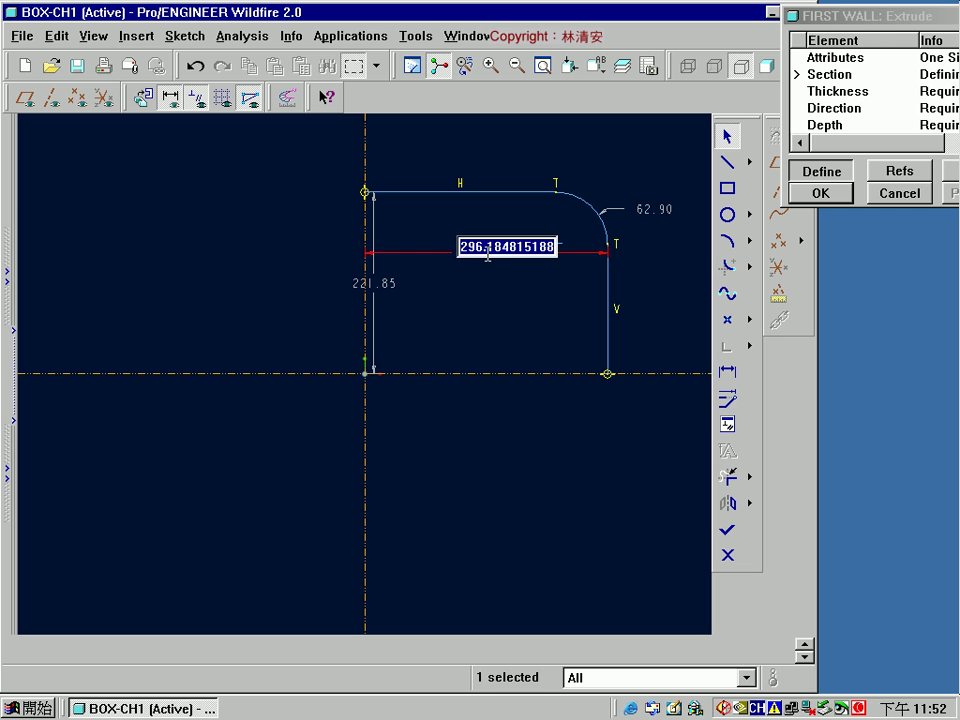
{"action": "type", "text": "50"}
{"action": "key", "text": "Return"}
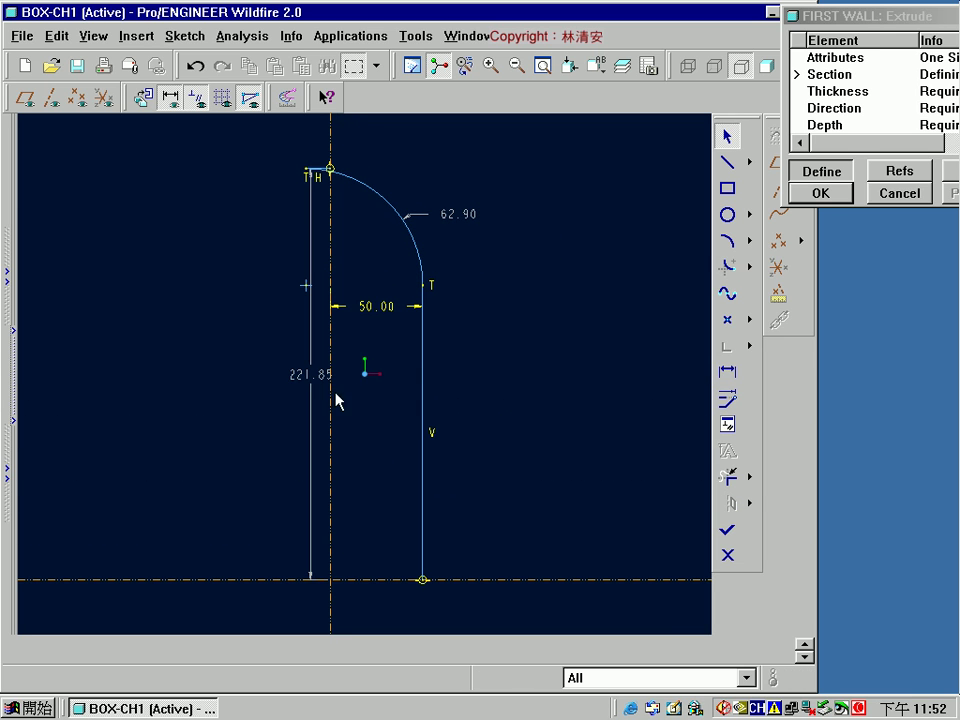
{"action": "double_click", "coordinate": [313, 370]}
{"action": "type", "text": "35"}
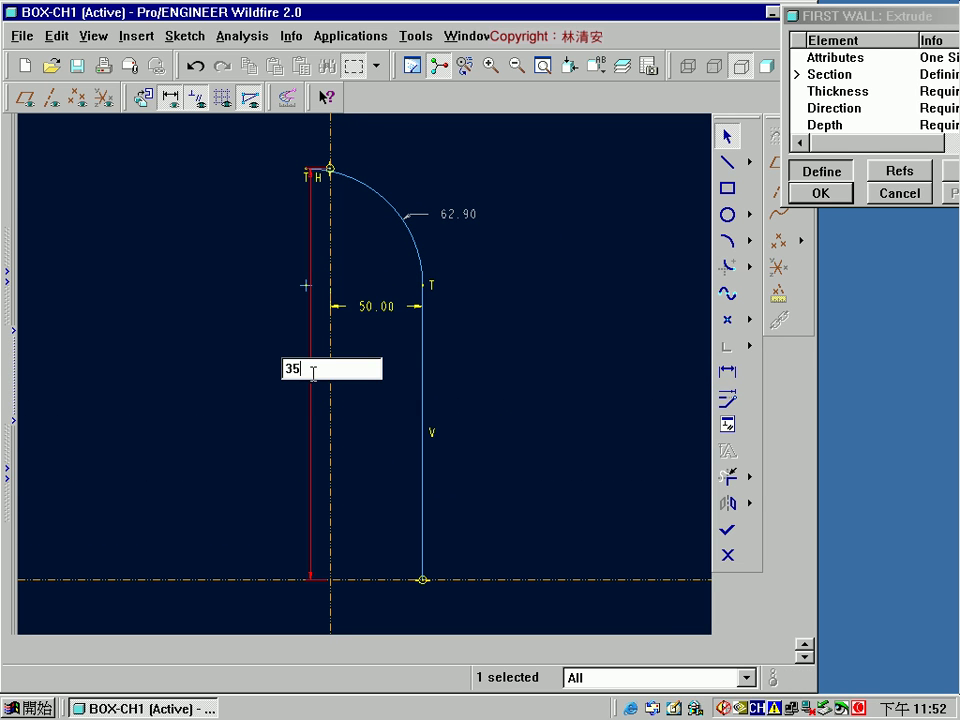
{"action": "key", "text": "Return"}
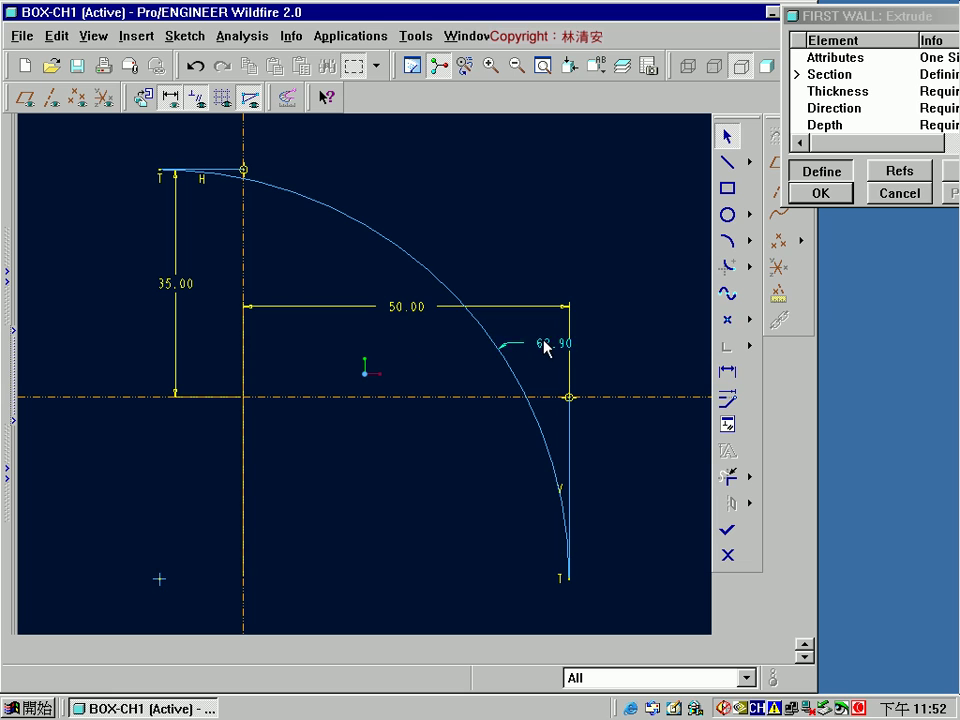
{"action": "double_click", "coordinate": [542, 343]}
{"action": "type", "text": "47"}
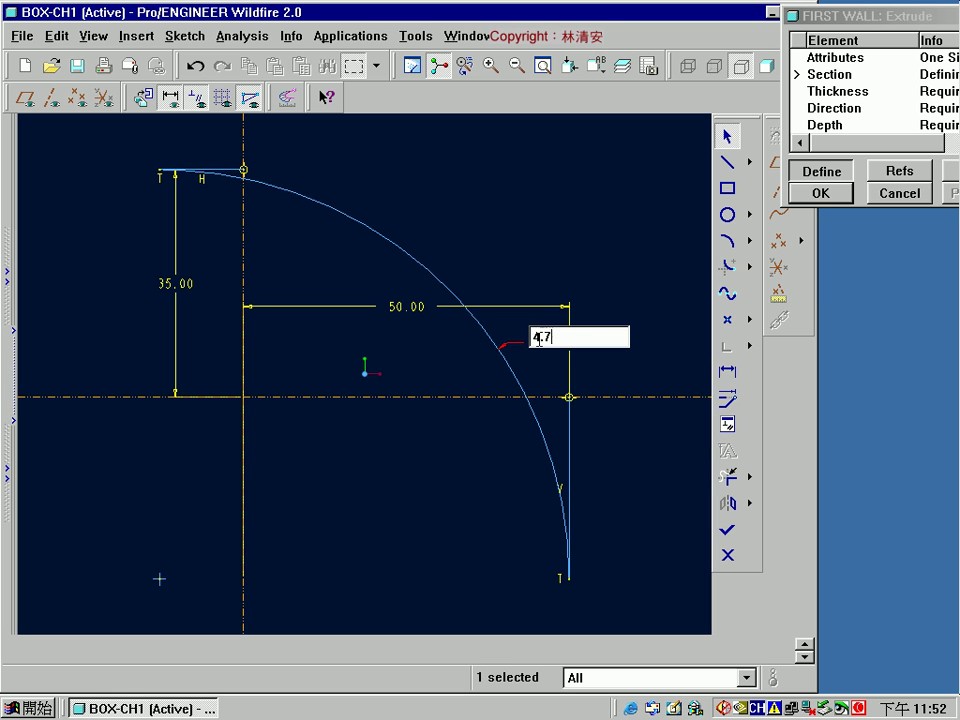
{"action": "key", "text": "Return"}
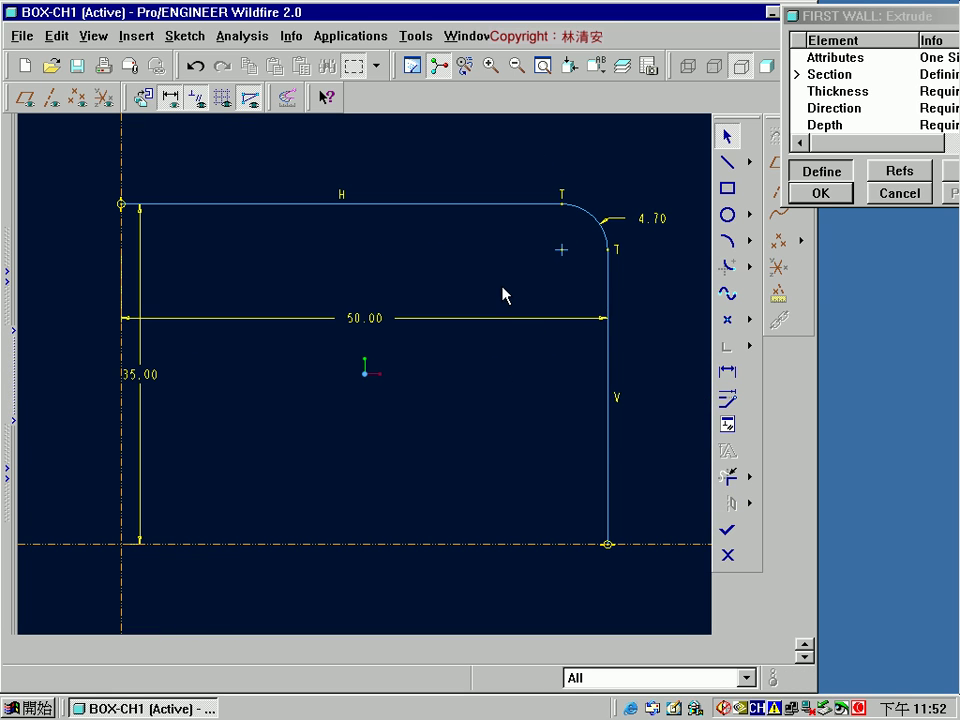
{"action": "right_click", "coordinate": [503, 295]}
Step: Thicken the profile 1.2 toward the inside
{"action": "left_click", "coordinate": [574, 300]}
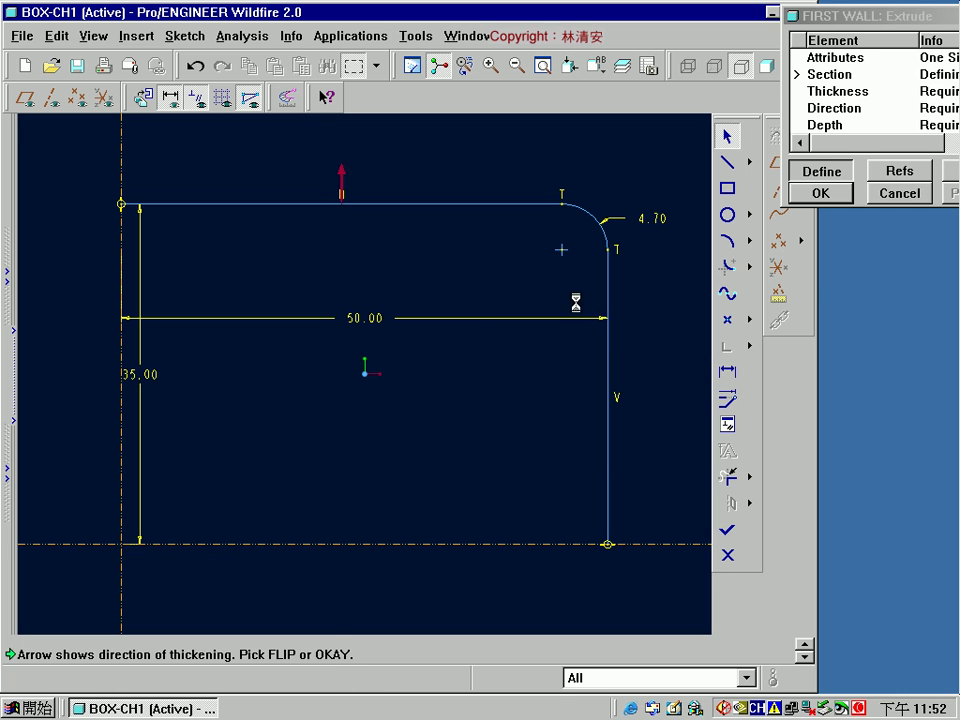
{"action": "left_click", "coordinate": [840, 260]}
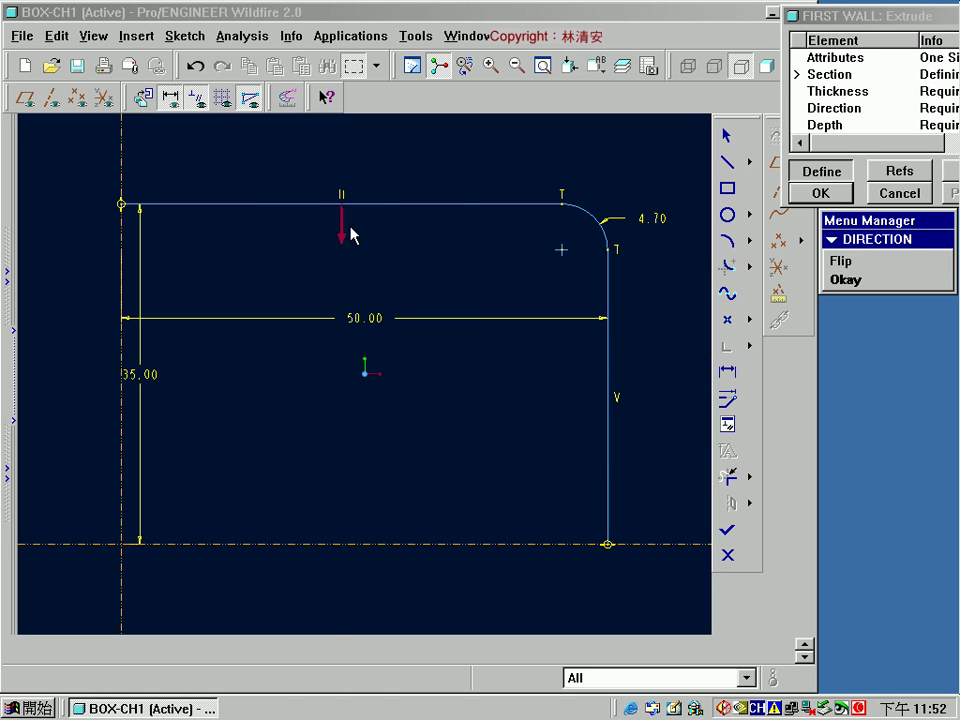
{"action": "left_click", "coordinate": [838, 279]}
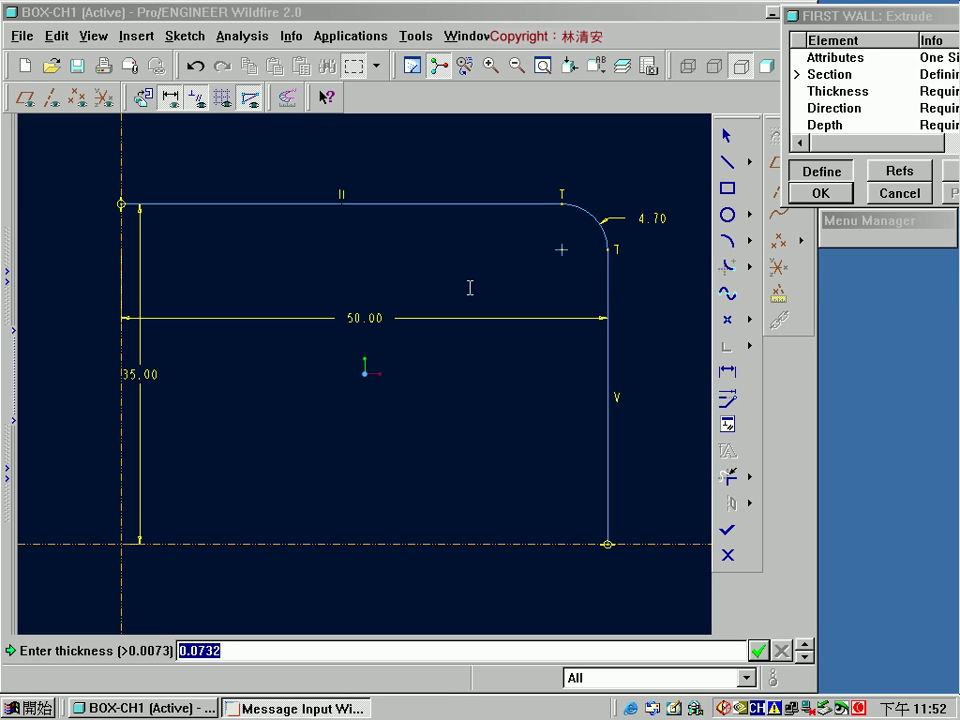
{"action": "type", "text": "1.2"}
{"action": "key", "text": "Return"}
Step: Dimension the 3.50 inner bend radius instead of the 4.70 outer radius and finish the sketch
{"action": "left_click", "coordinate": [727, 375]}
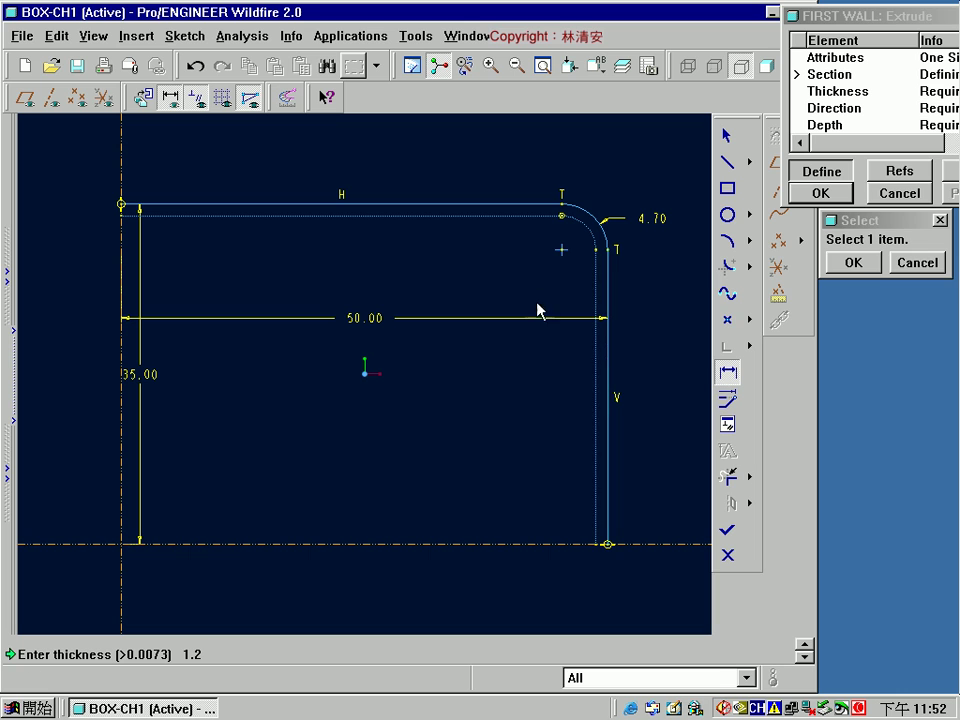
{"action": "left_click", "coordinate": [585, 228]}
{"action": "middle_click", "coordinate": [588, 275]}
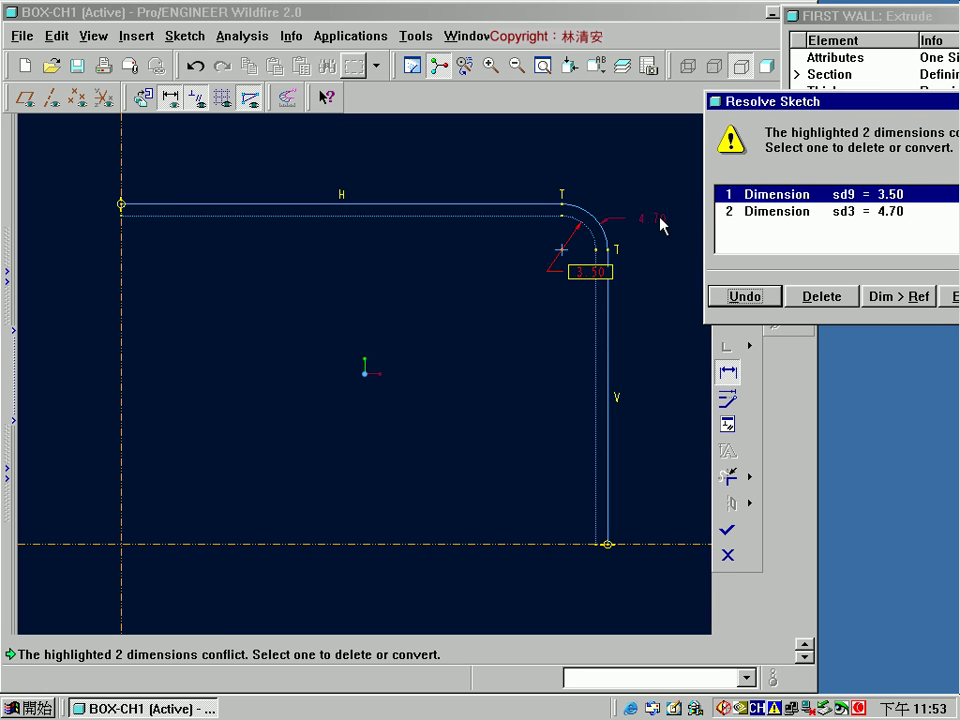
{"action": "left_click", "coordinate": [780, 211]}
{"action": "left_click", "coordinate": [820, 296]}
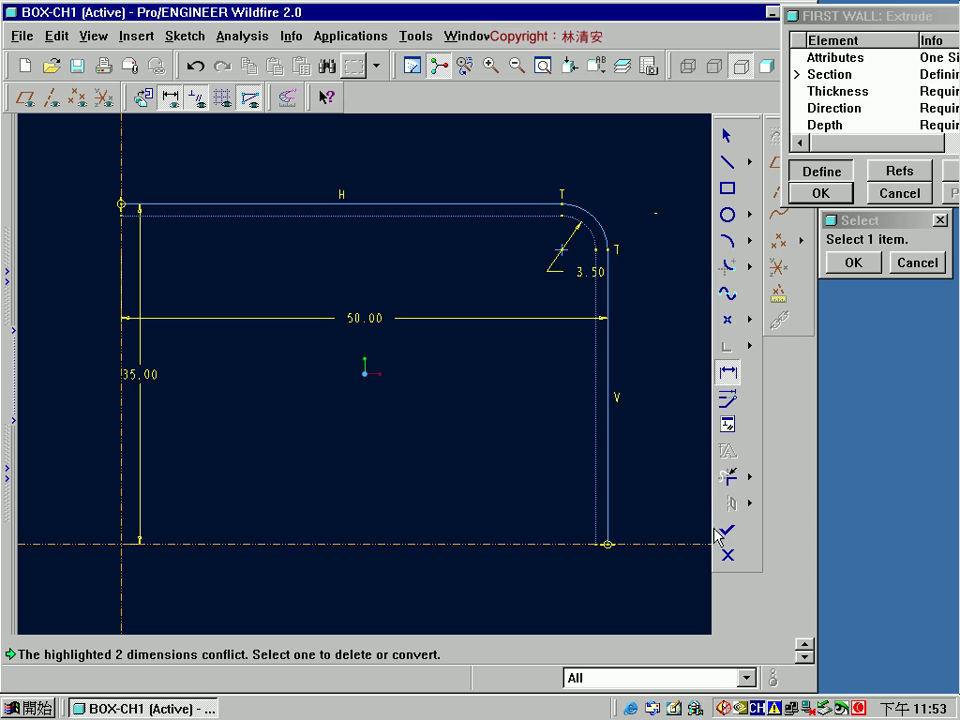
{"action": "left_click", "coordinate": [728, 534]}
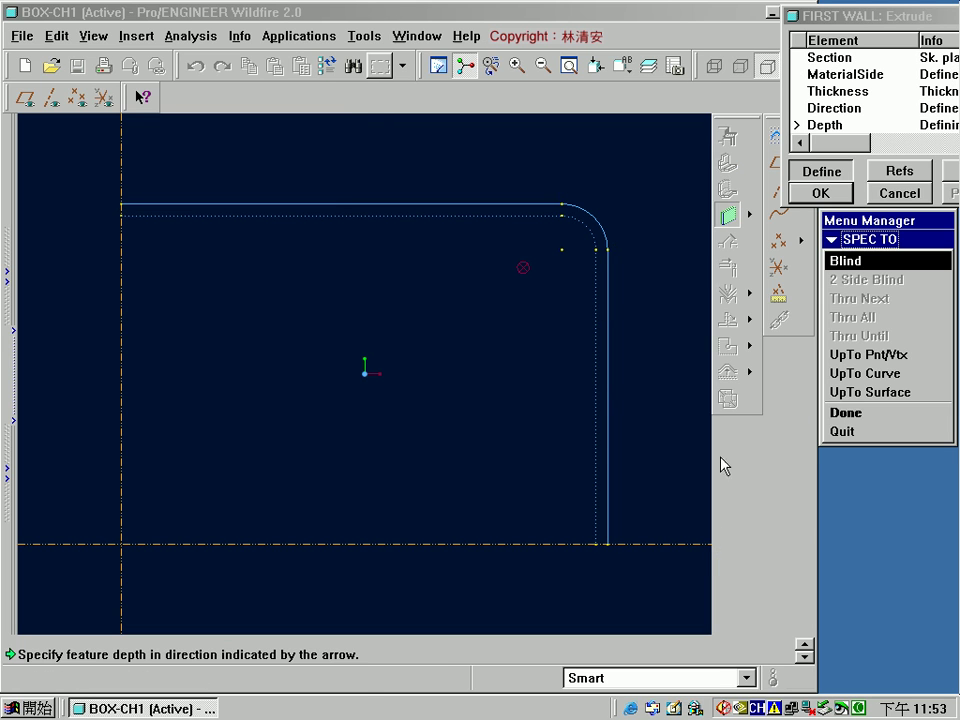
Step: Extrude the first wall blind to a depth of 100 and complete it
{"action": "left_click", "coordinate": [827, 413]}
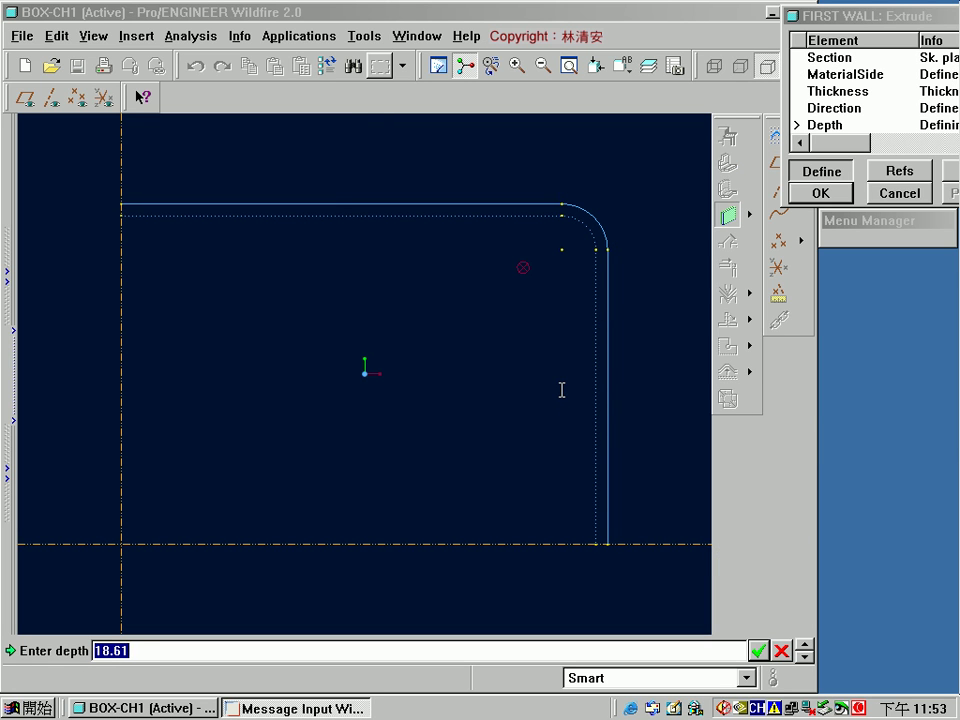
{"action": "type", "text": "100"}
{"action": "key", "text": "Return"}
{"action": "left_click", "coordinate": [820, 193]}
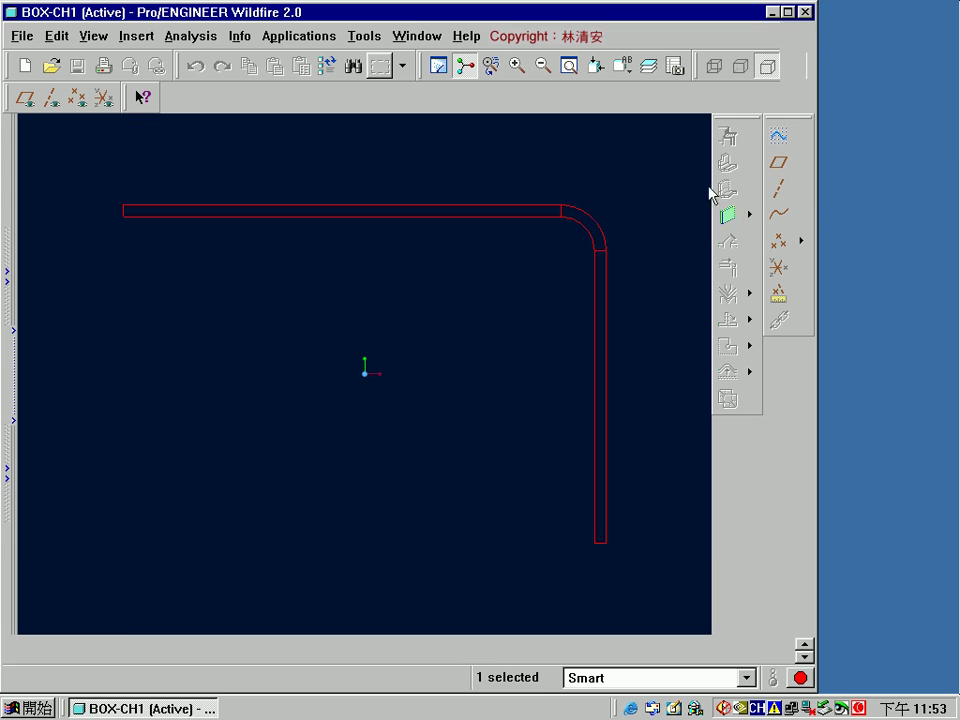
{"action": "left_click", "coordinate": [622, 66]}
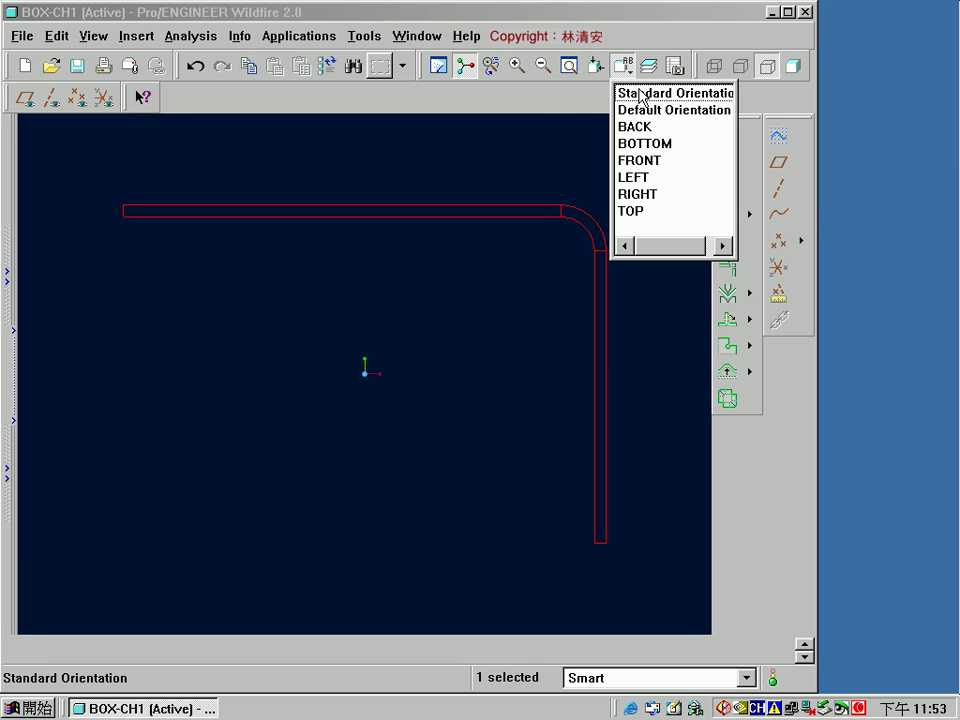
Step: Show the standard orientation and select the free edge of the wall's shorter leg
{"action": "left_click", "coordinate": [640, 93]}
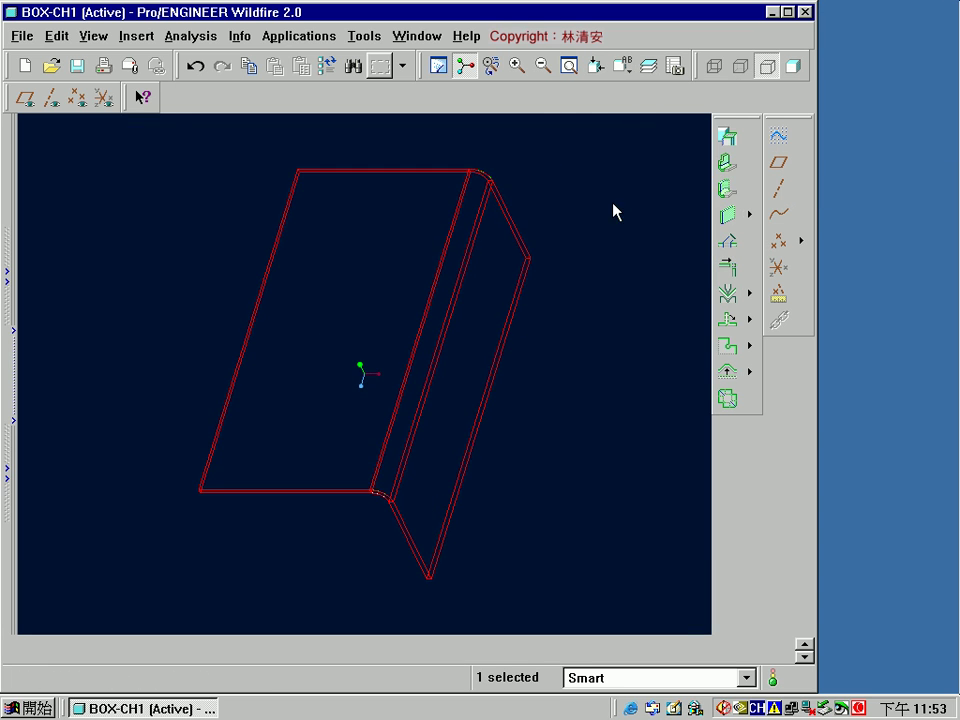
{"action": "left_click", "coordinate": [615, 230]}
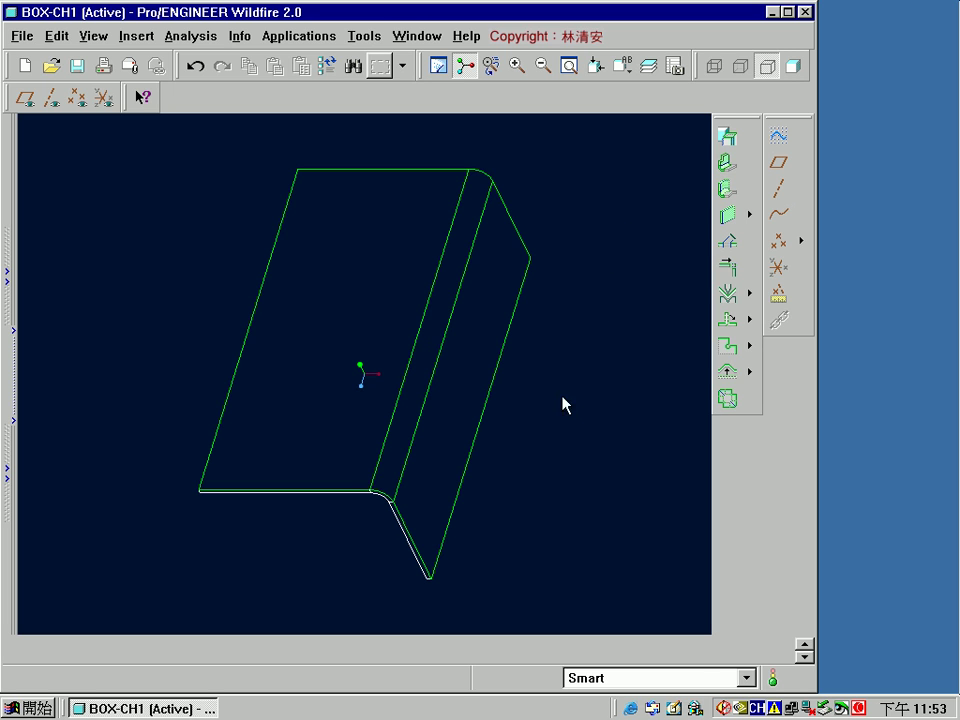
{"action": "left_click", "coordinate": [458, 431]}
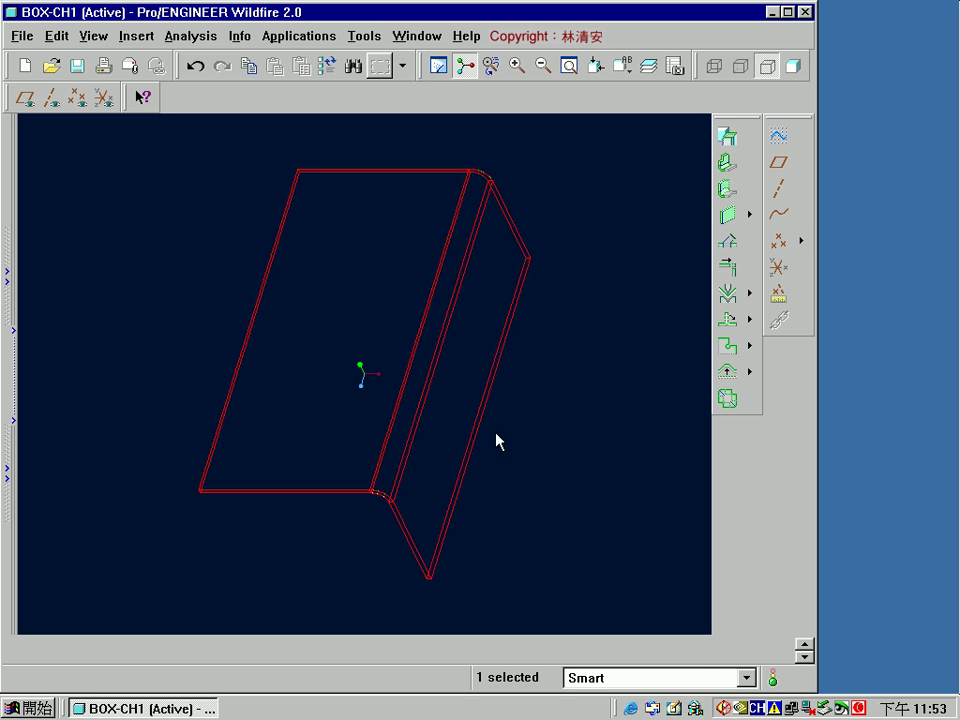
{"action": "left_click", "coordinate": [479, 437]}
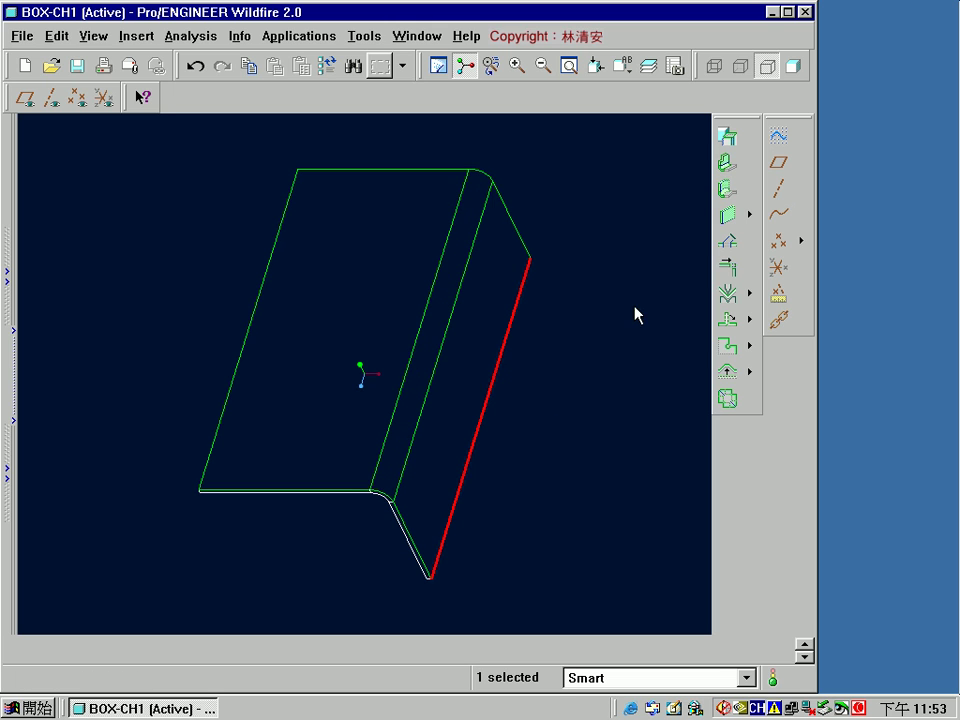
Step: Start a User Defined flat wall on that edge and open its flipped shape sketch
{"action": "left_click", "coordinate": [728, 162]}
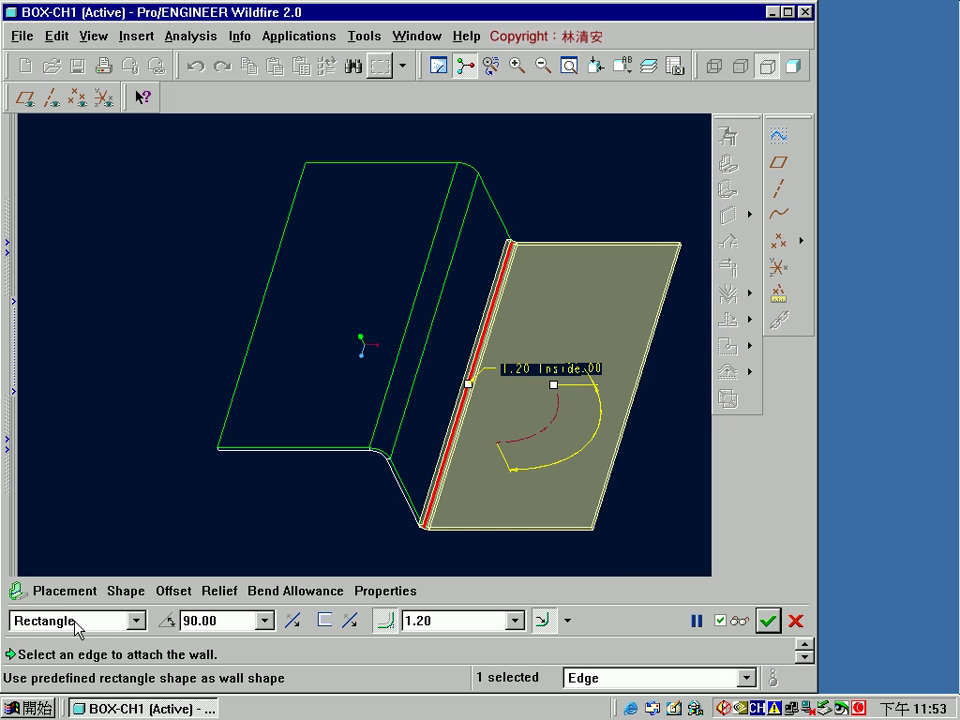
{"action": "left_click", "coordinate": [137, 622]}
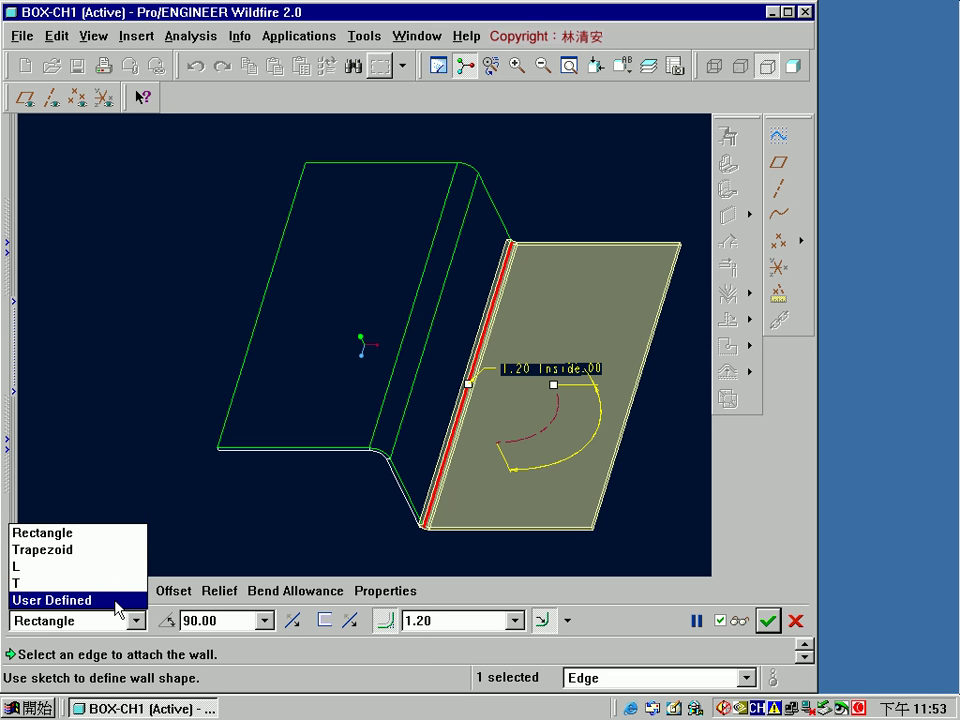
{"action": "left_click", "coordinate": [117, 602]}
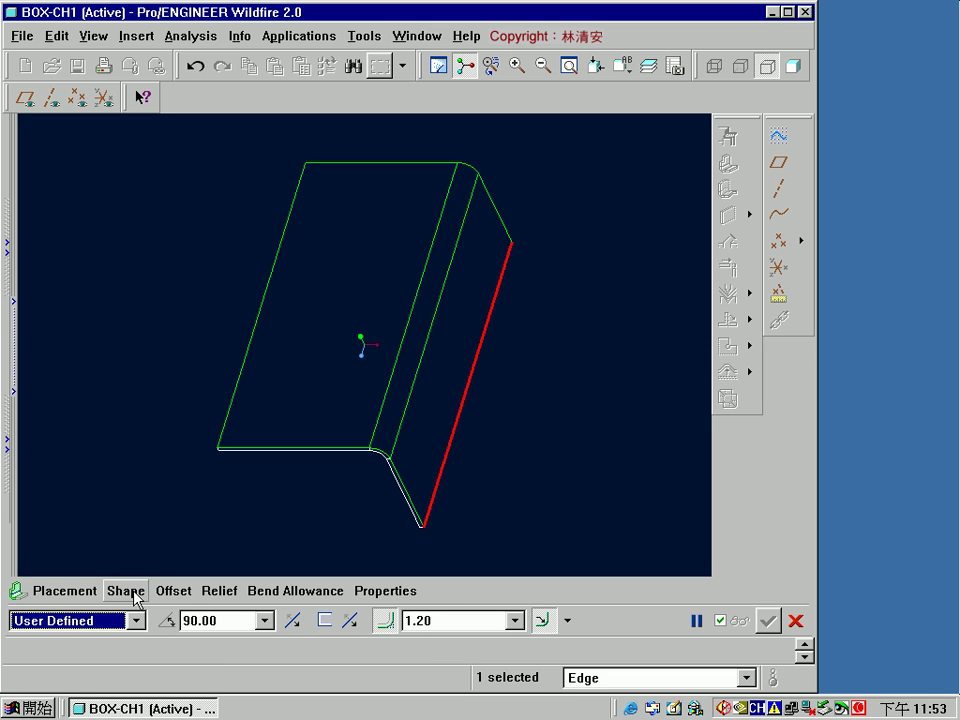
{"action": "left_click", "coordinate": [133, 592]}
{"action": "left_click", "coordinate": [150, 338]}
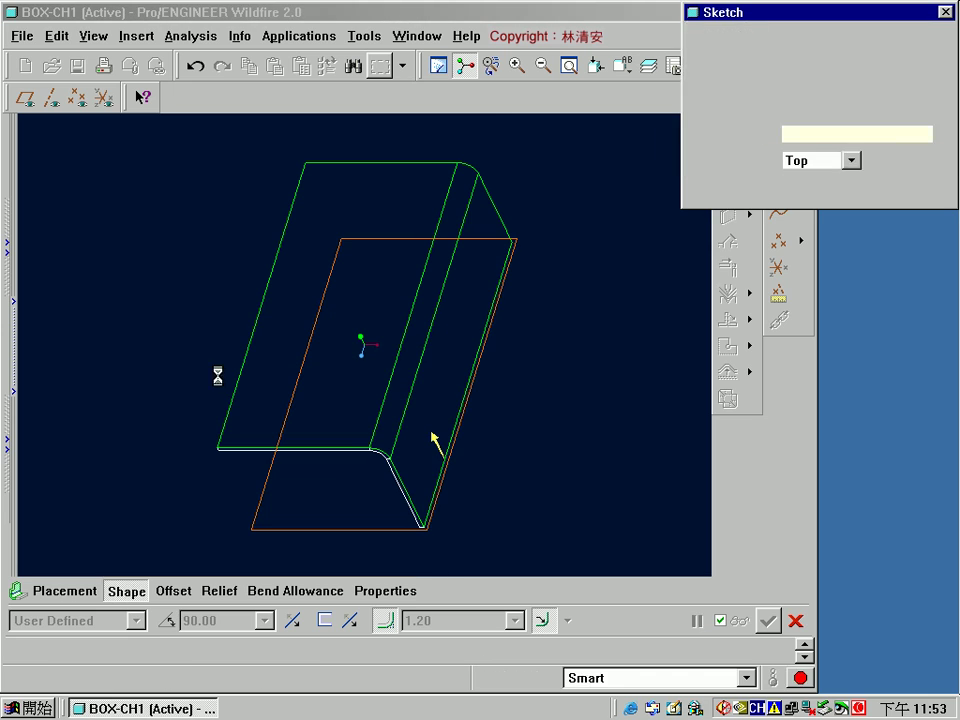
{"action": "left_click", "coordinate": [438, 447]}
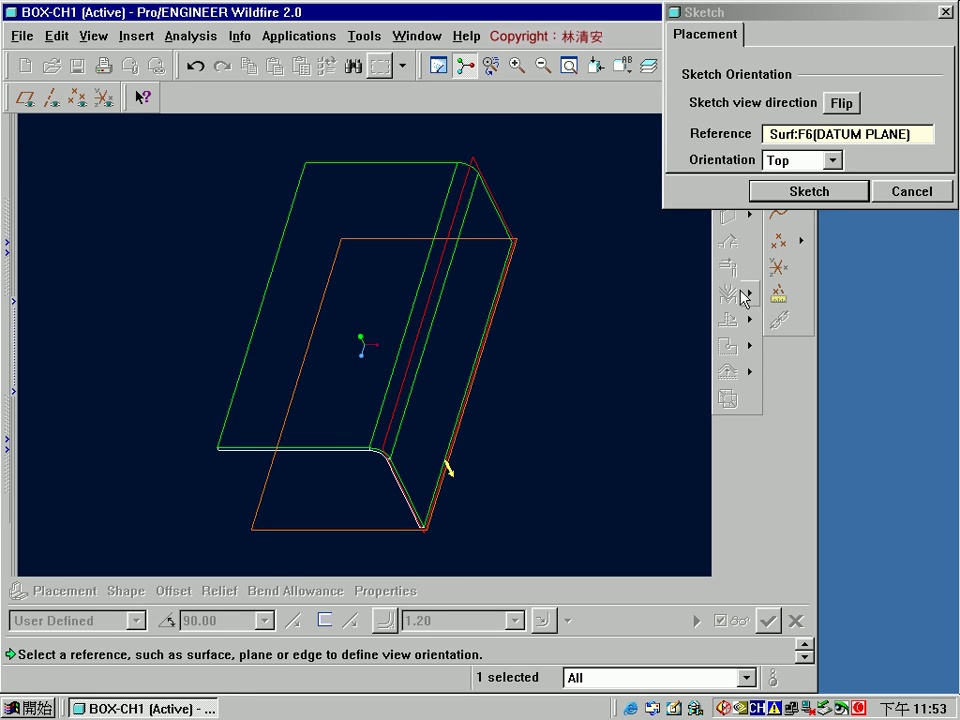
{"action": "left_click", "coordinate": [809, 191]}
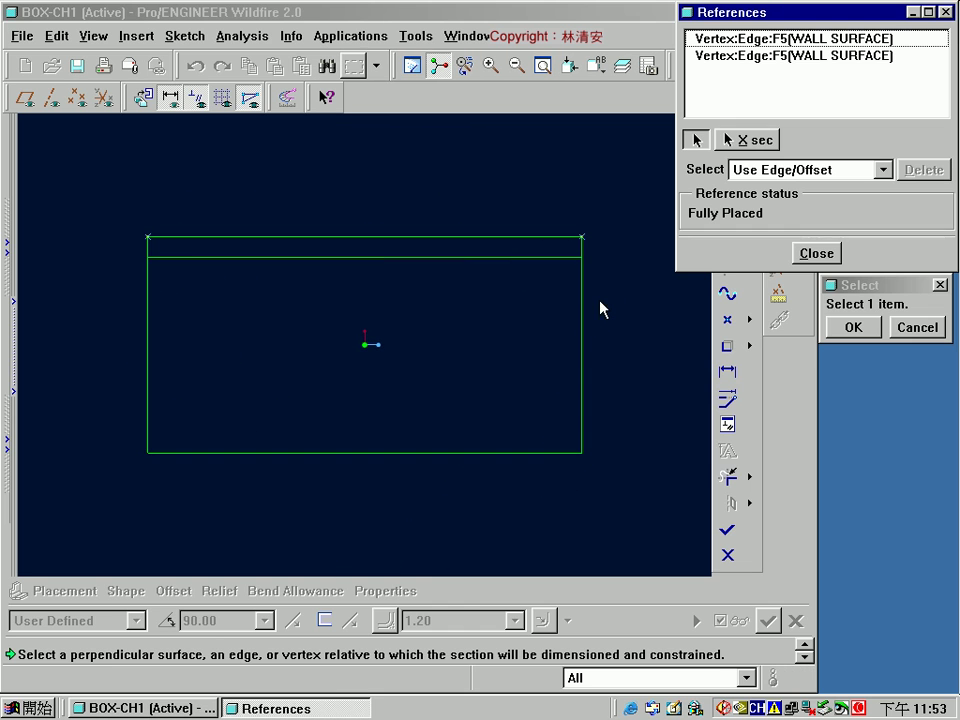
Step: Draw the flange outline from the top-right corner with a slanted edge to the top-left corner
{"action": "left_click", "coordinate": [805, 252]}
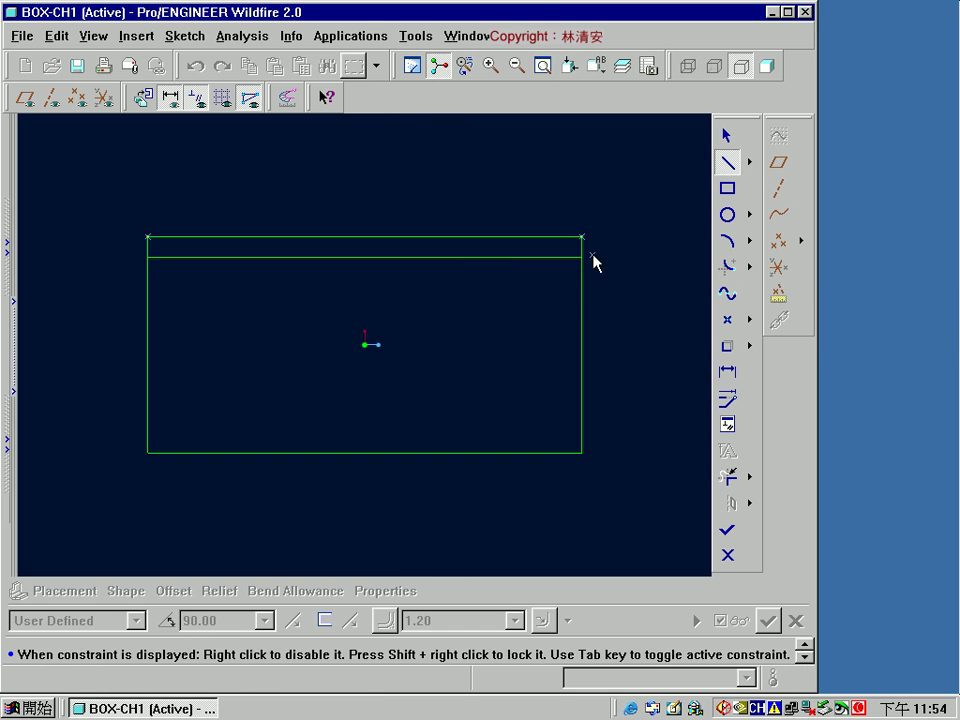
{"action": "left_click", "coordinate": [534, 291]}
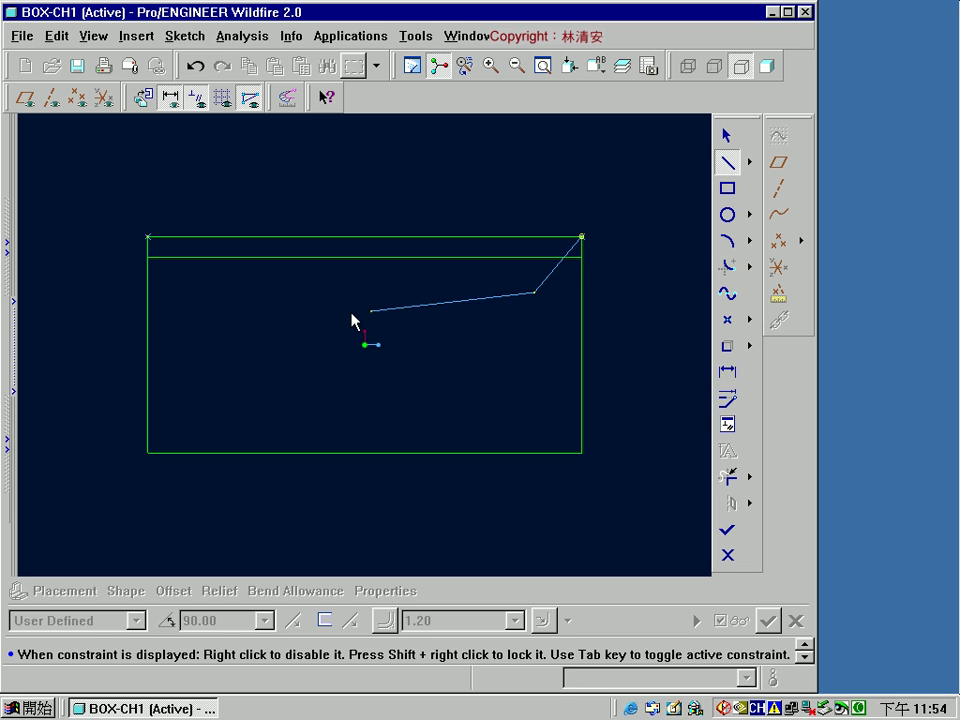
{"action": "left_click", "coordinate": [148, 291]}
{"action": "left_click", "coordinate": [148, 237]}
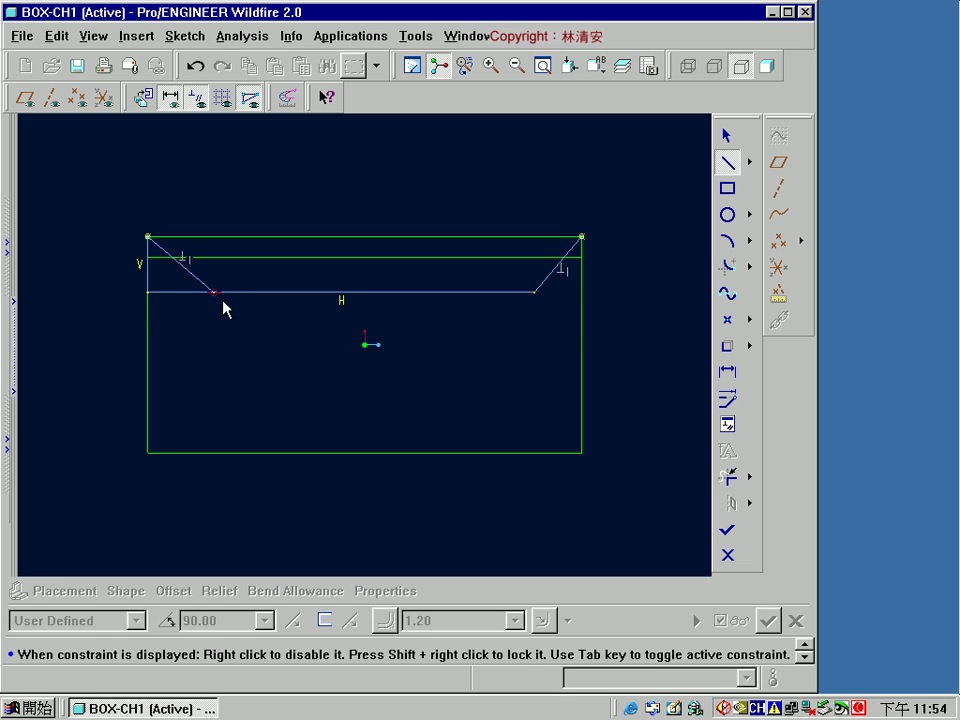
{"action": "middle_click", "coordinate": [404, 345]}
Step: Dimension the slanted edge to 45 degrees and set the flange height to 17.5
{"action": "left_click", "coordinate": [727, 371]}
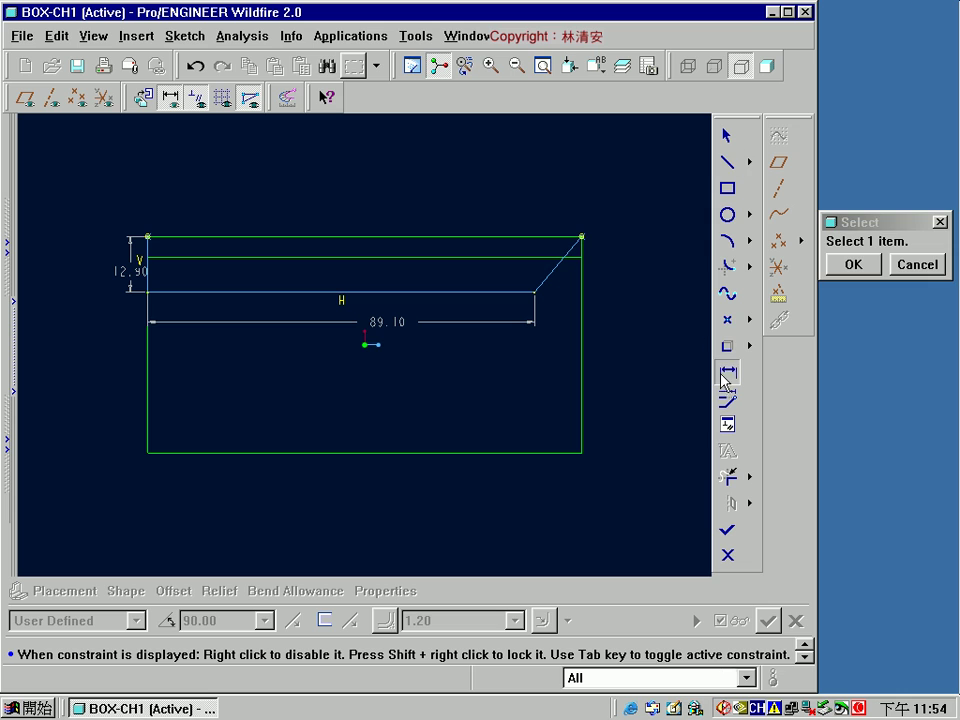
{"action": "left_click", "coordinate": [581, 312]}
{"action": "middle_click", "coordinate": [560, 305]}
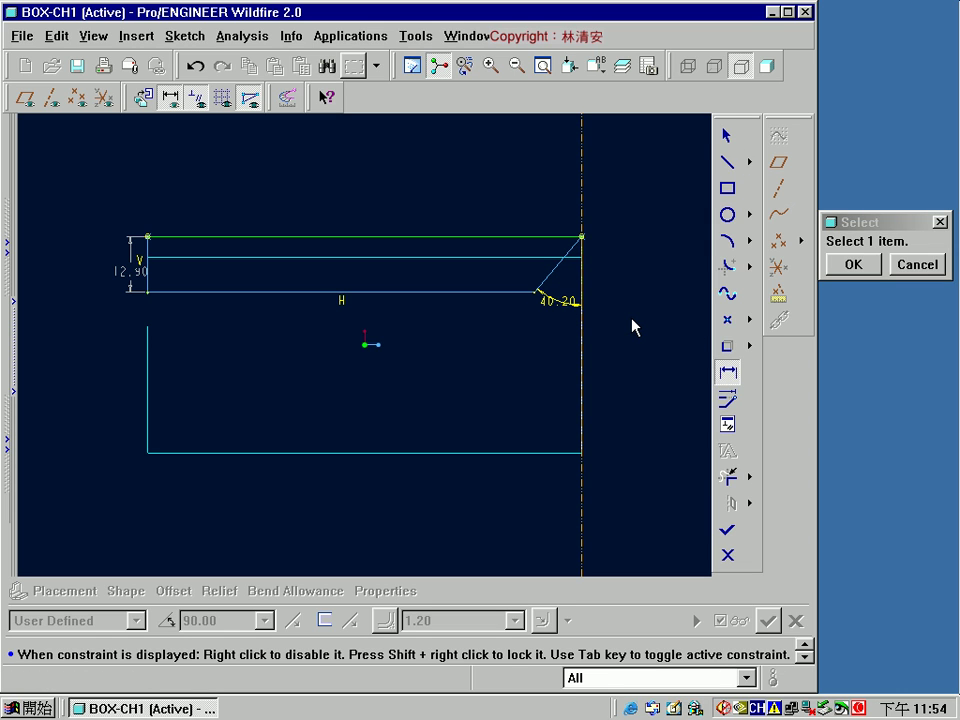
{"action": "middle_click", "coordinate": [568, 309]}
{"action": "double_click", "coordinate": [566, 302]}
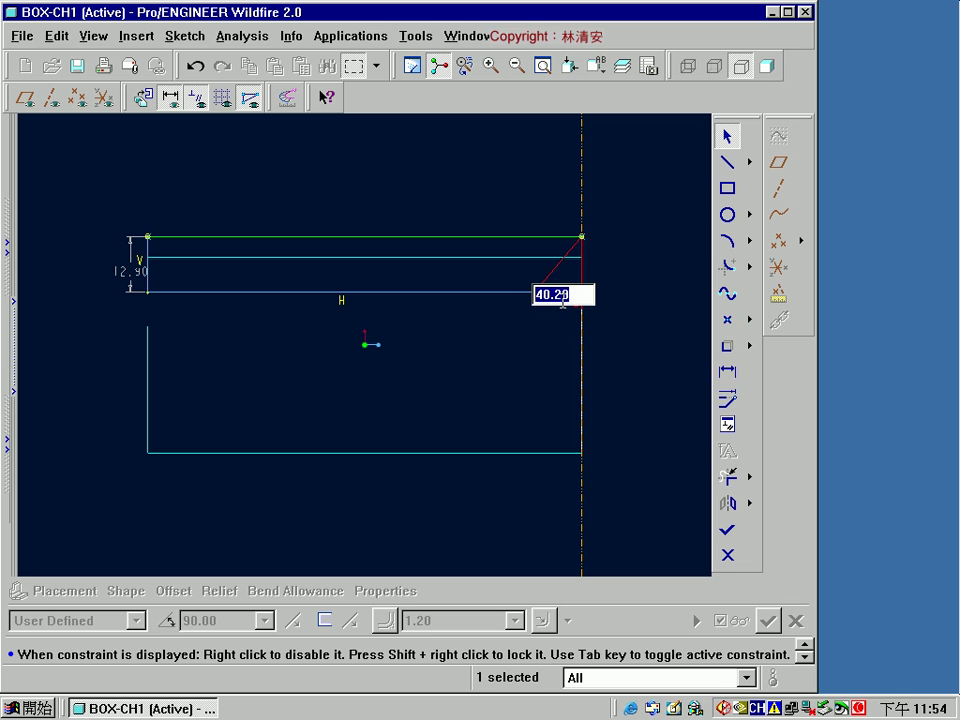
{"action": "type", "text": "45"}
{"action": "key", "text": "Return"}
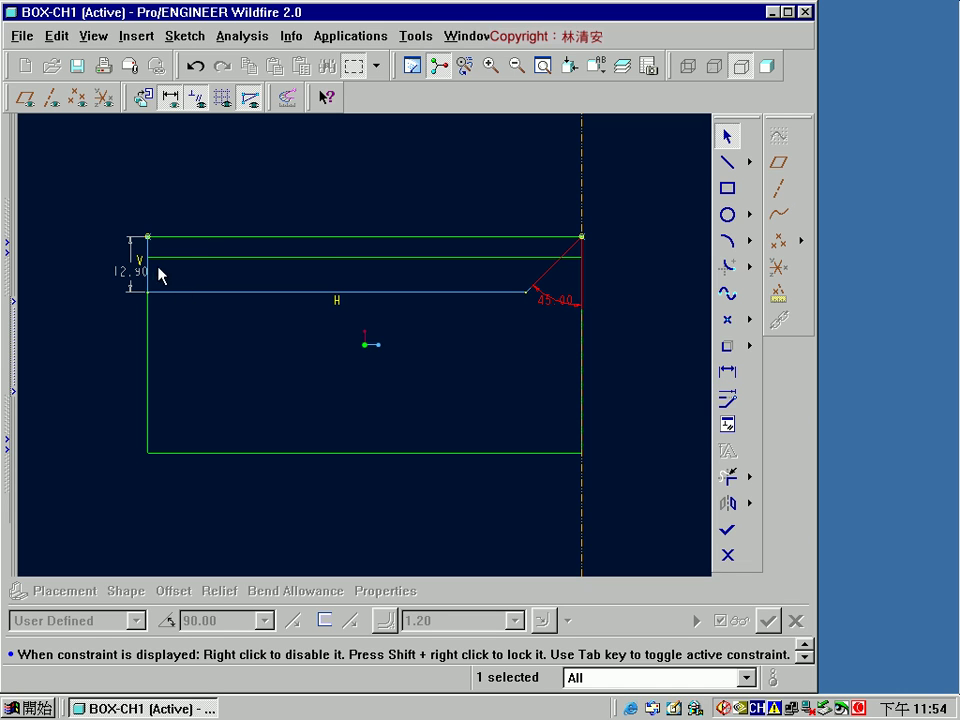
{"action": "double_click", "coordinate": [133, 271]}
{"action": "type", "text": "17."}
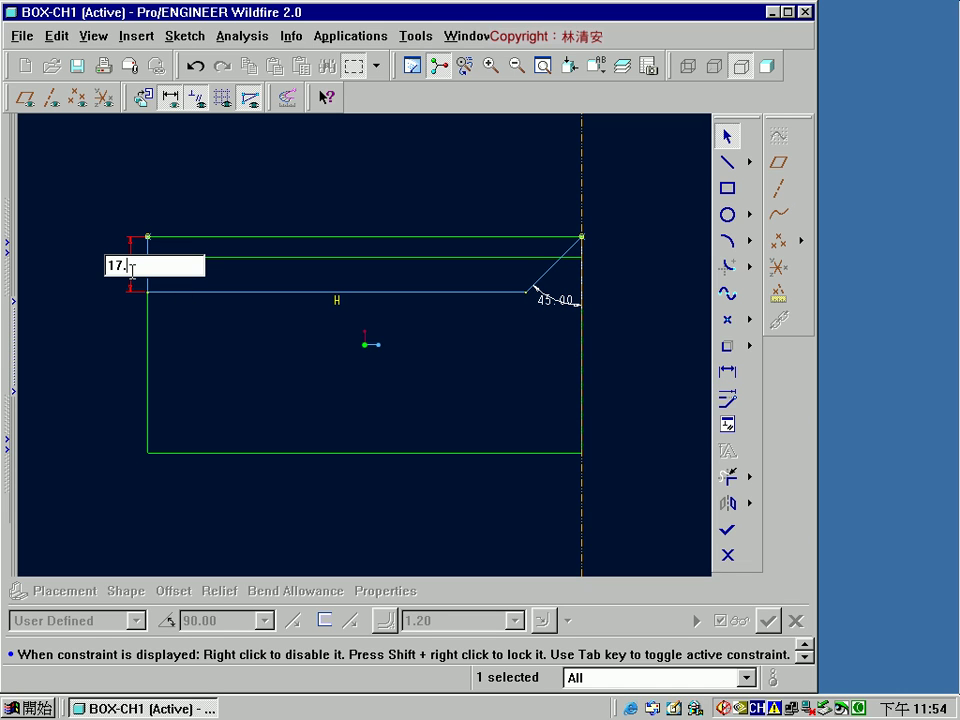
{"action": "key", "text": "Return"}
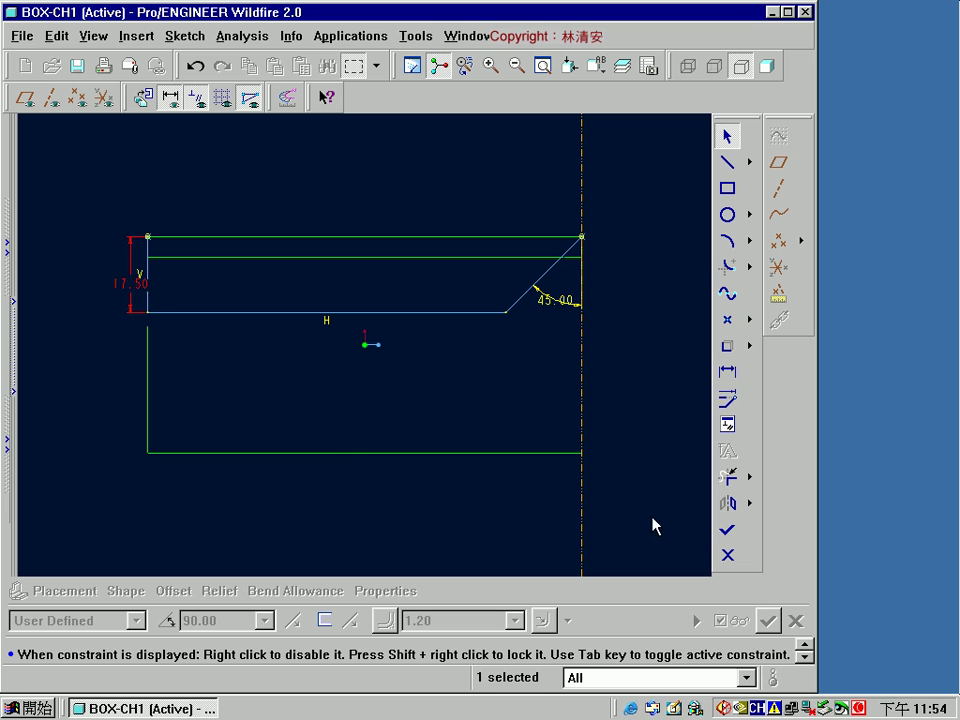
Step: Accept the sketch, set the bend radius to 1.00 and finish the flange wall
{"action": "left_click", "coordinate": [727, 534]}
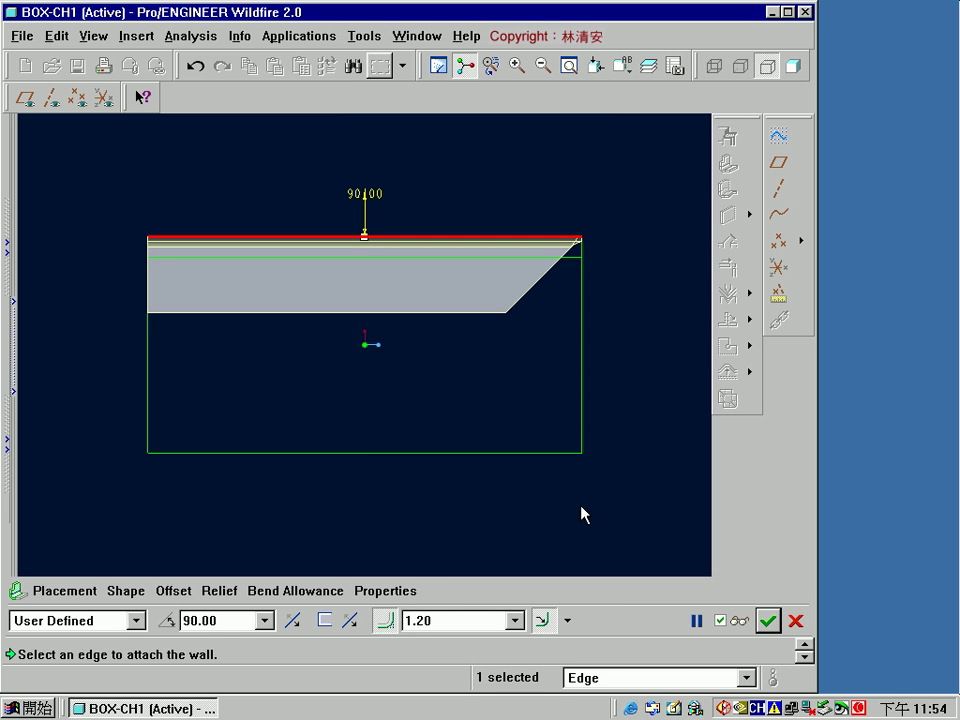
{"action": "left_click", "coordinate": [515, 620]}
{"action": "left_click", "coordinate": [453, 619]}
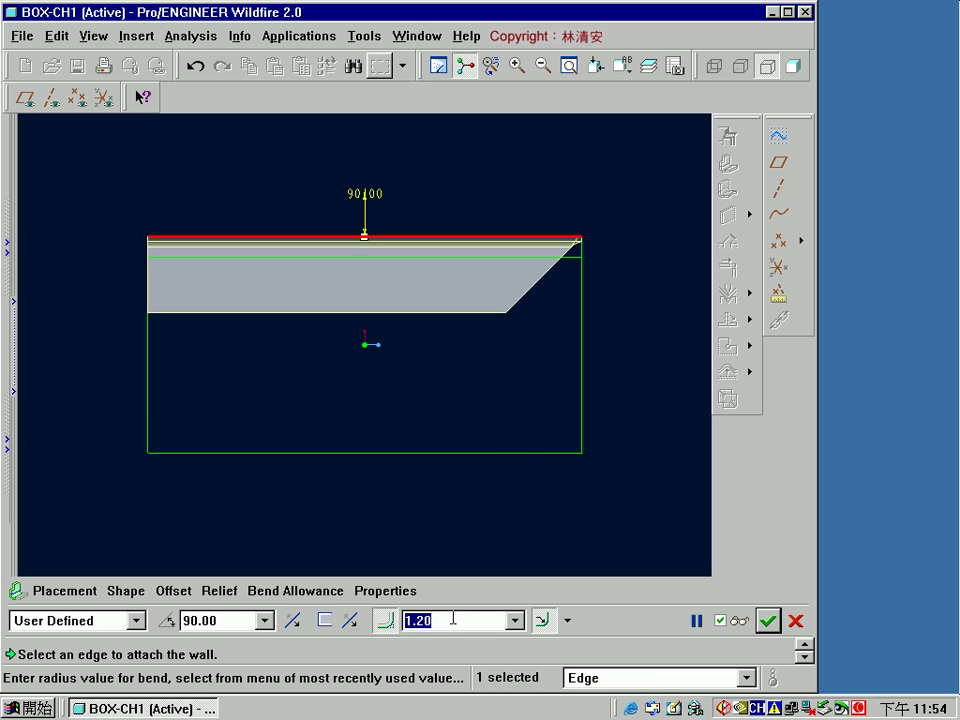
{"action": "type", "text": "1"}
{"action": "key", "text": "Return"}
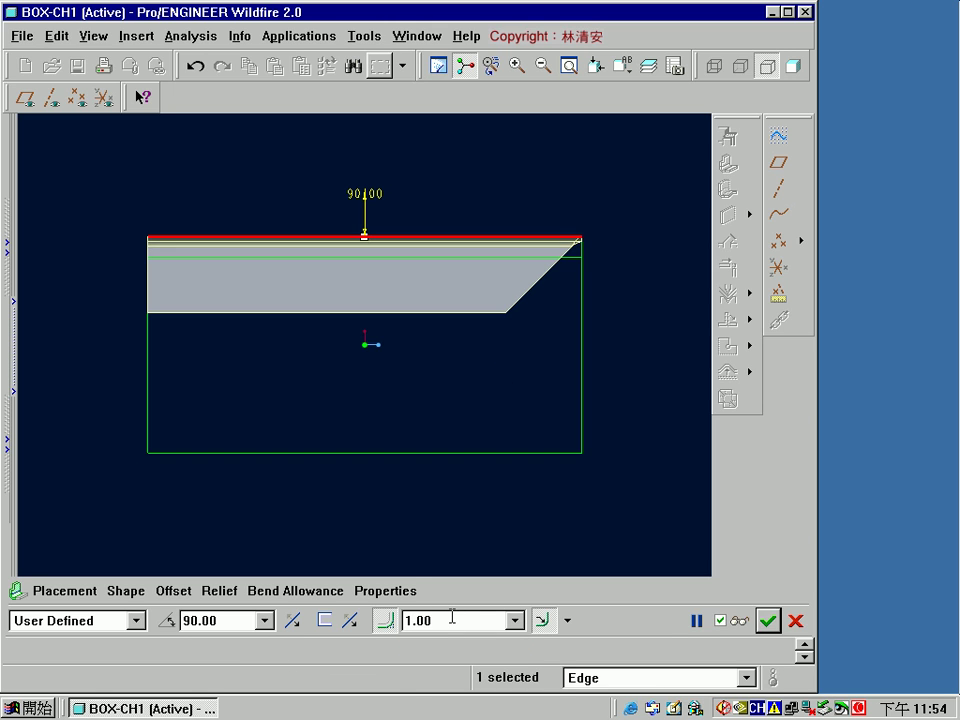
{"action": "left_click", "coordinate": [767, 621]}
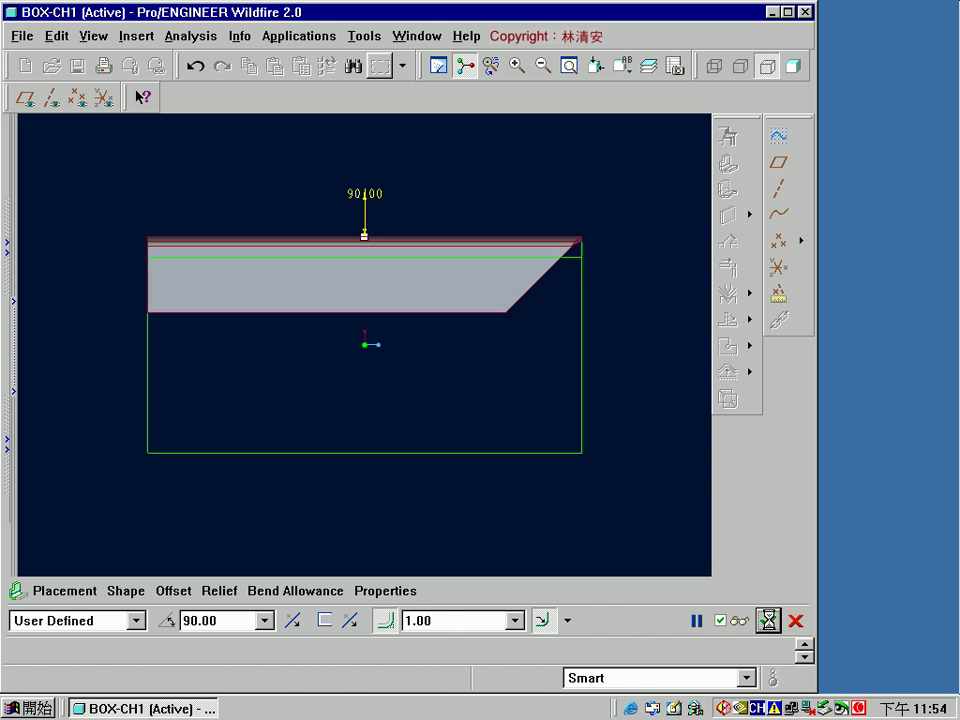
Step: Inspect the new wall in standard orientation, shaded and with hidden lines removed
{"action": "left_click", "coordinate": [621, 68]}
{"action": "left_click", "coordinate": [670, 94]}
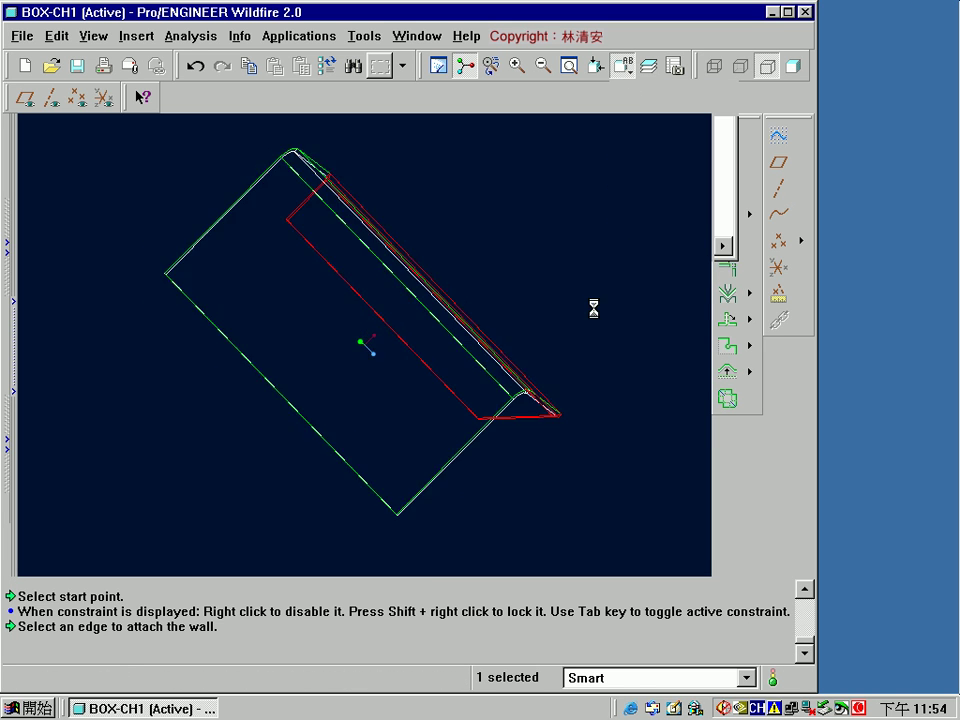
{"action": "middle_click_drag", "start_coordinate": [529, 428], "coordinate": [533, 458]}
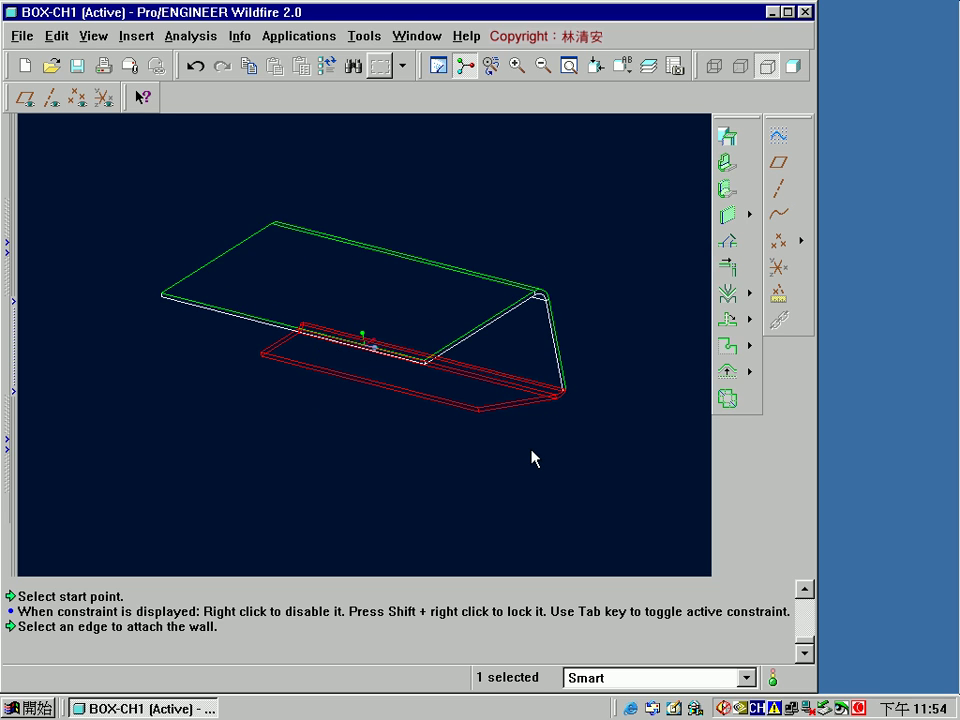
{"action": "left_click", "coordinate": [565, 451]}
{"action": "left_click", "coordinate": [793, 66]}
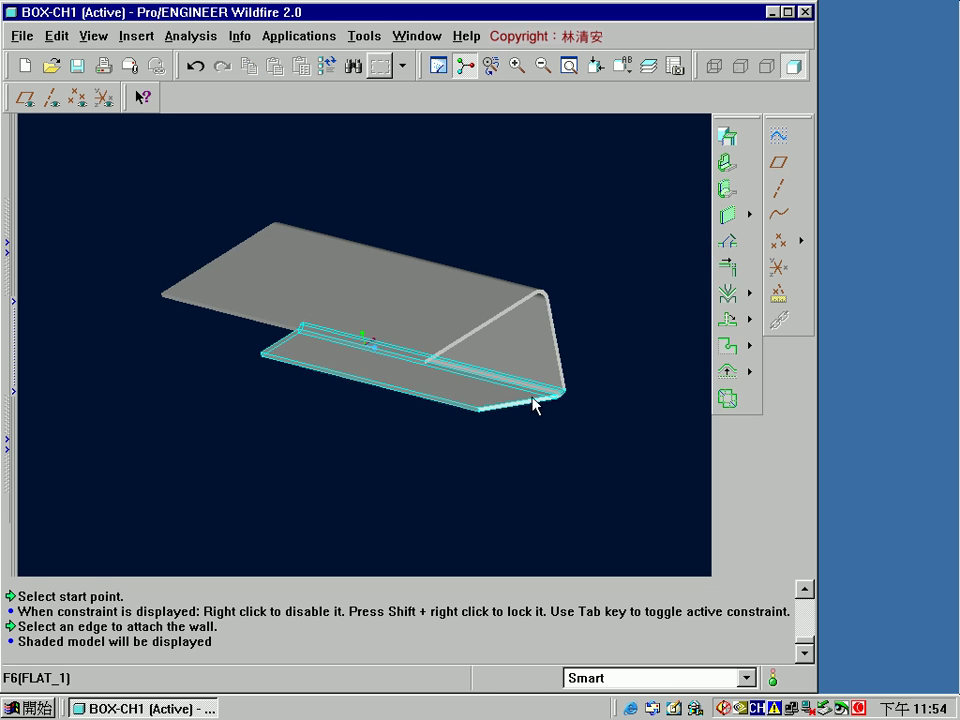
{"action": "middle_click_drag", "start_coordinate": [533, 398], "coordinate": [470, 390]}
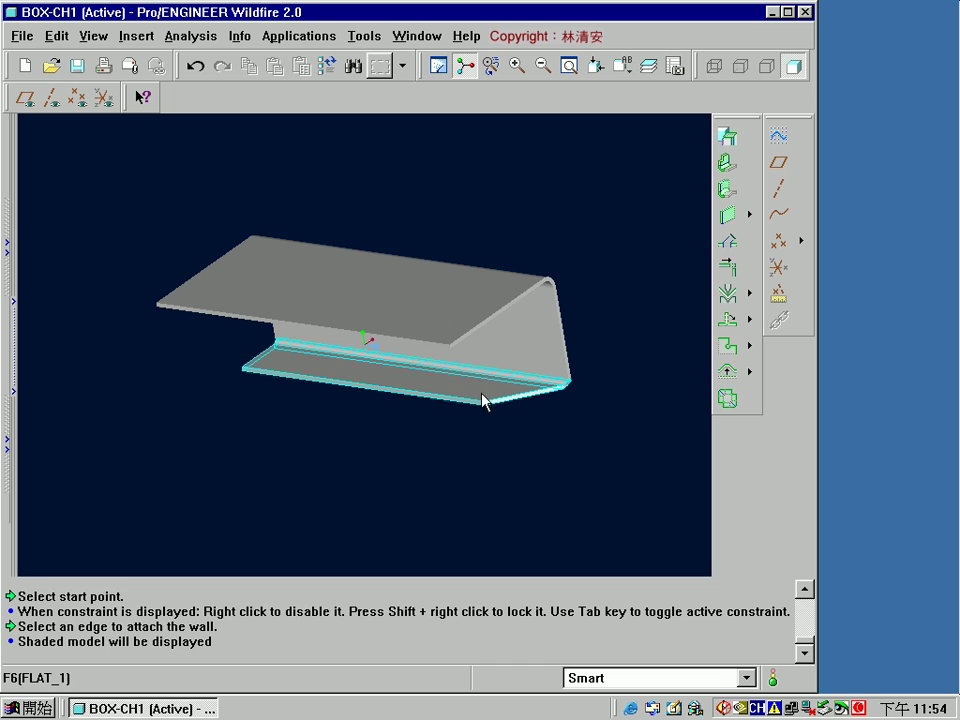
{"action": "left_click", "coordinate": [766, 68]}
{"action": "left_click", "coordinate": [624, 66]}
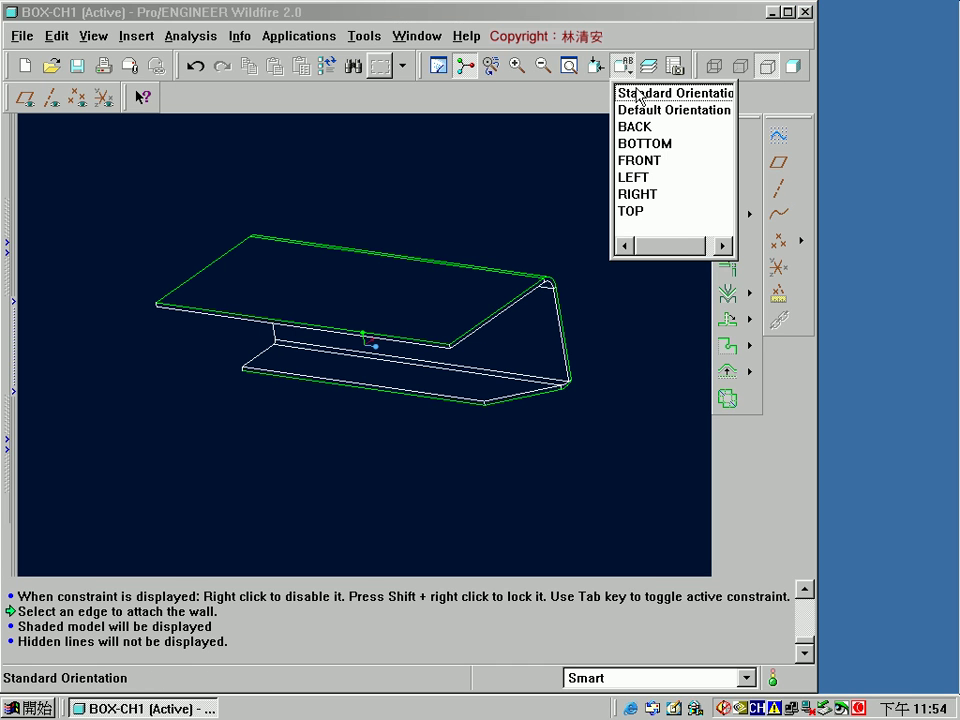
{"action": "left_click", "coordinate": [637, 94]}
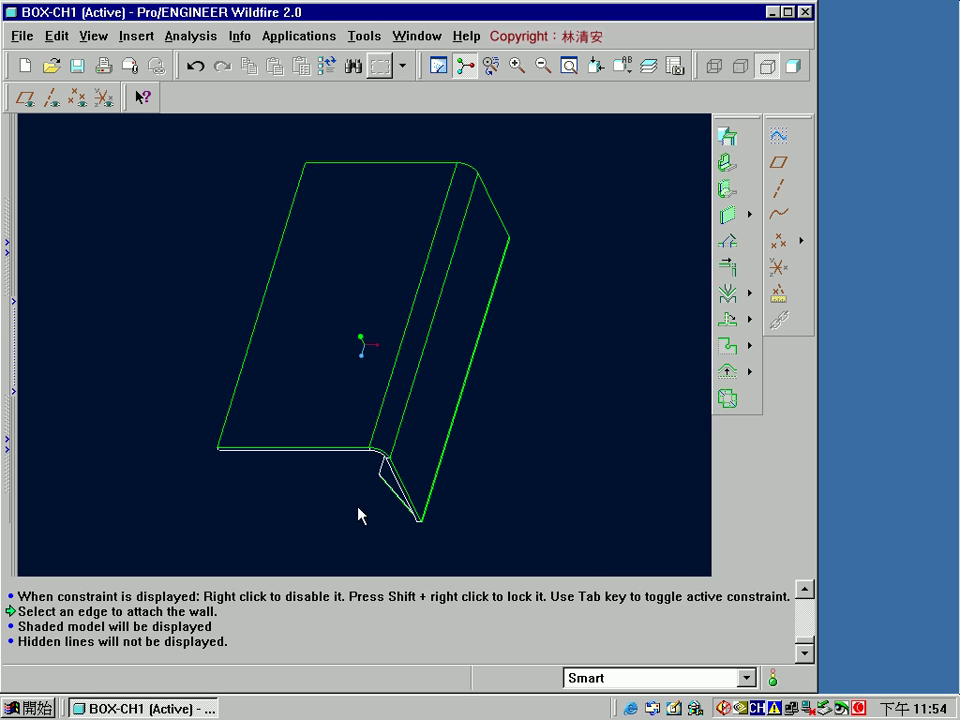
{"action": "scroll", "coordinate": [312, 475], "scroll_direction": "up", "scroll_amount": 2}
{"action": "scroll", "coordinate": [325, 430], "scroll_direction": "up", "scroll_amount": 2}
Step: Pick the long front edge and start a flat wall on it
{"action": "left_click", "coordinate": [334, 412]}
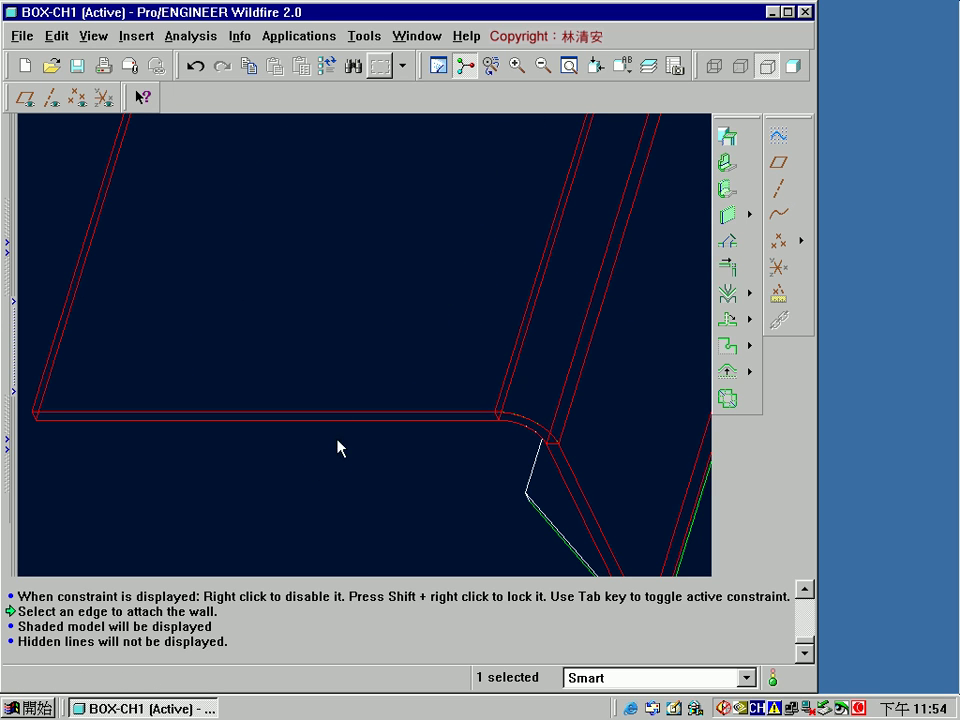
{"action": "left_click", "coordinate": [328, 425]}
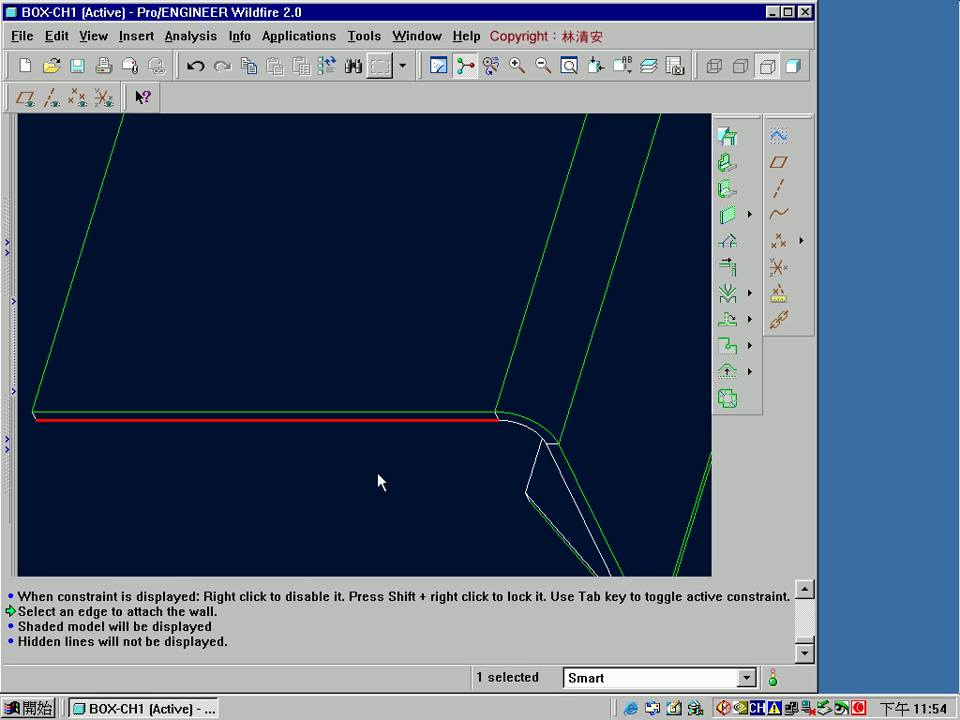
{"action": "left_click", "coordinate": [728, 165]}
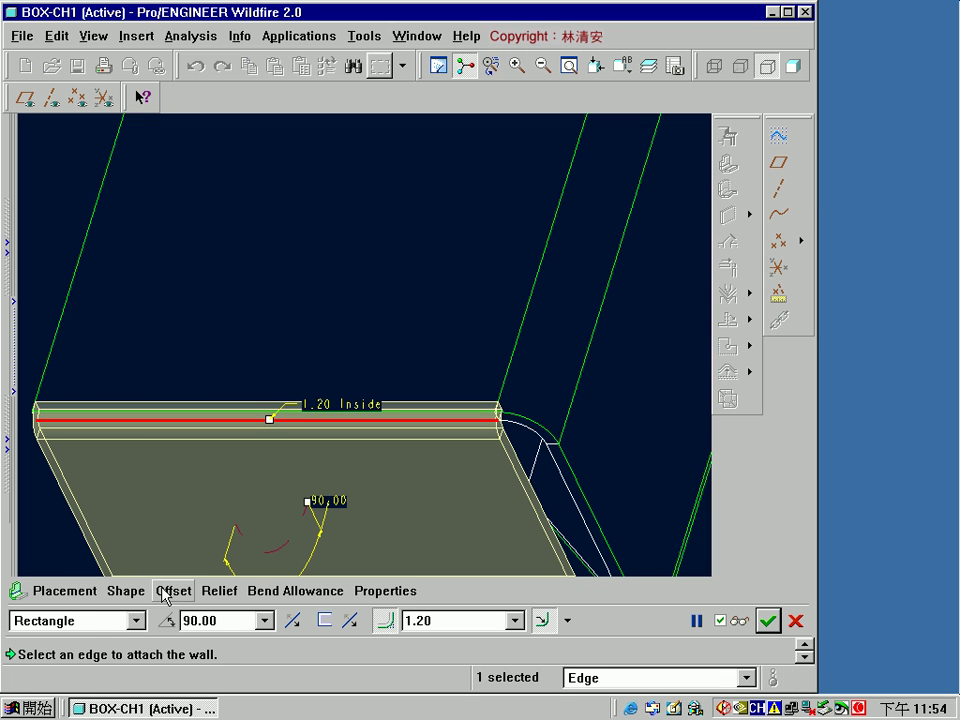
Step: Set the wall shape to User Defined and open its sketch oriented by the wall surface
{"action": "left_click", "coordinate": [92, 624]}
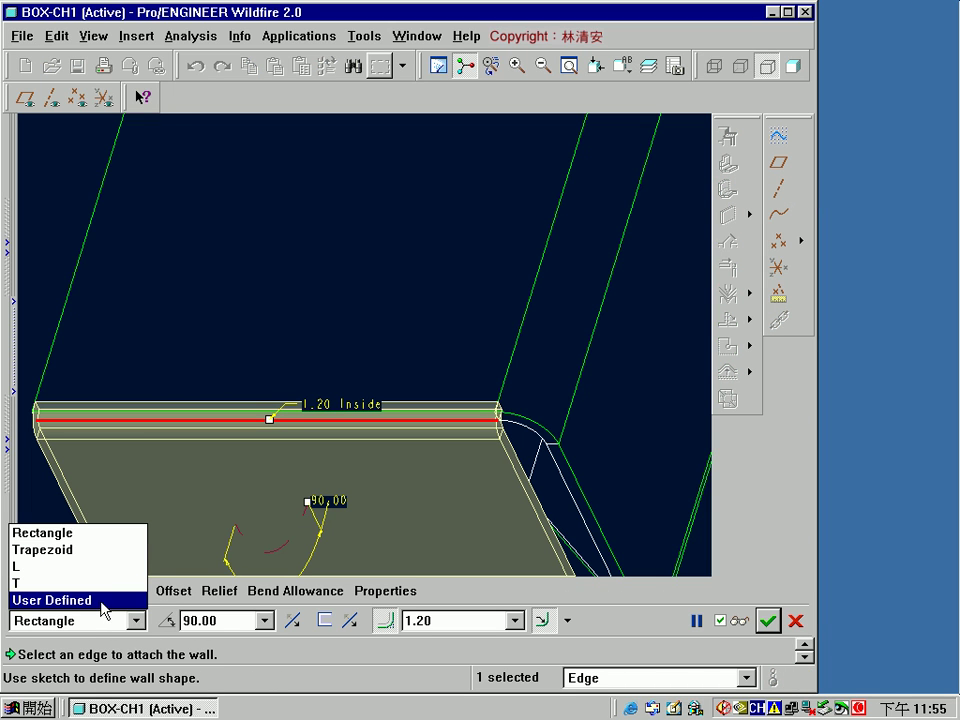
{"action": "left_click", "coordinate": [105, 600]}
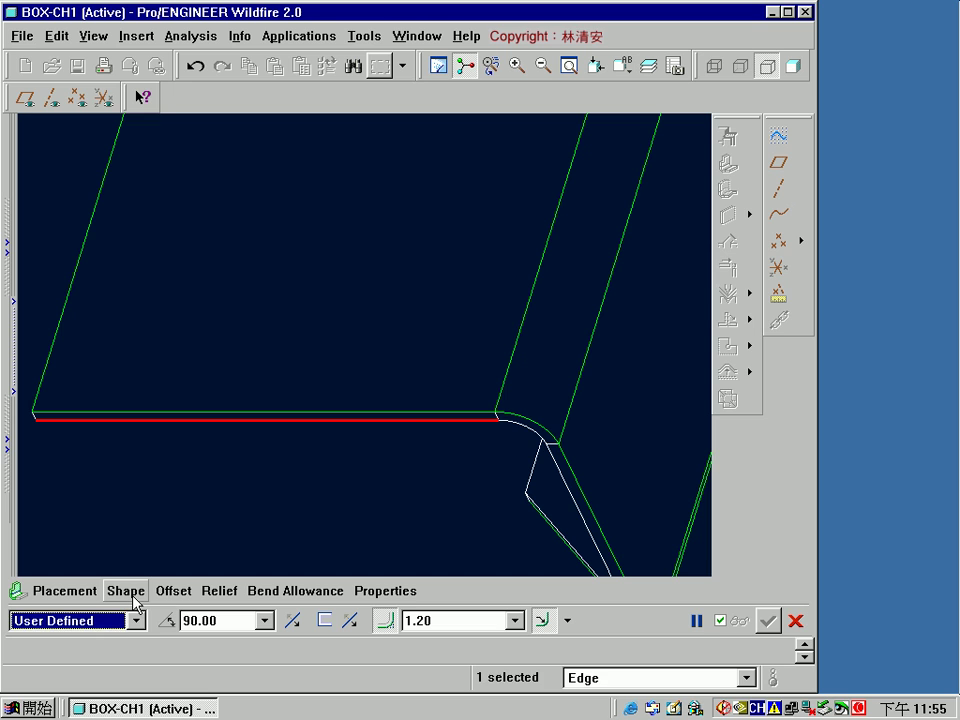
{"action": "left_click", "coordinate": [130, 592]}
{"action": "left_click", "coordinate": [150, 338]}
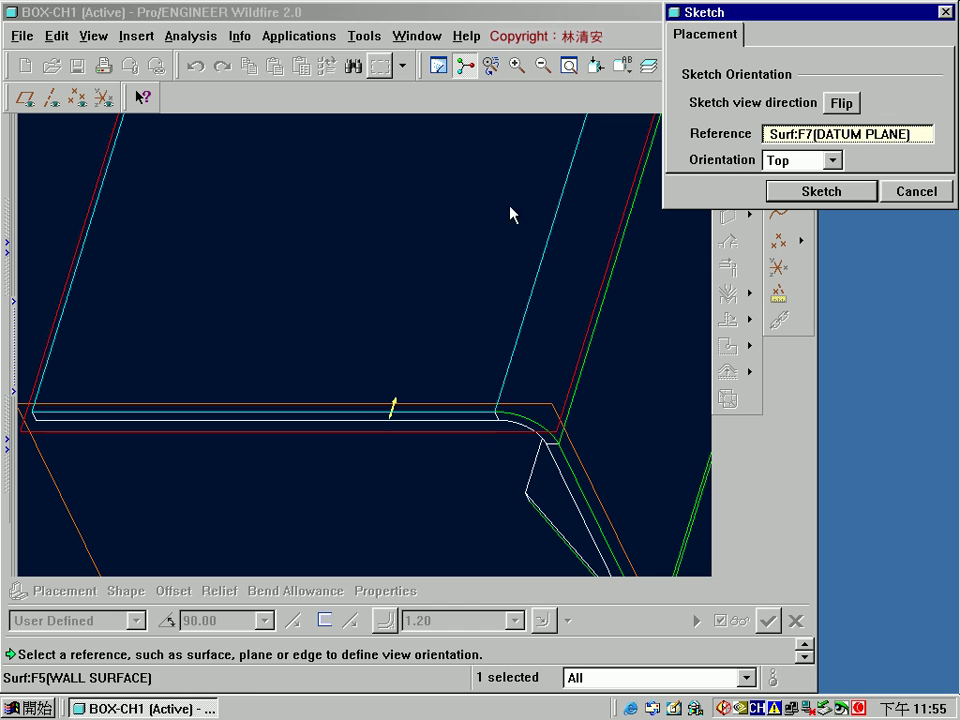
{"action": "left_click", "coordinate": [375, 270]}
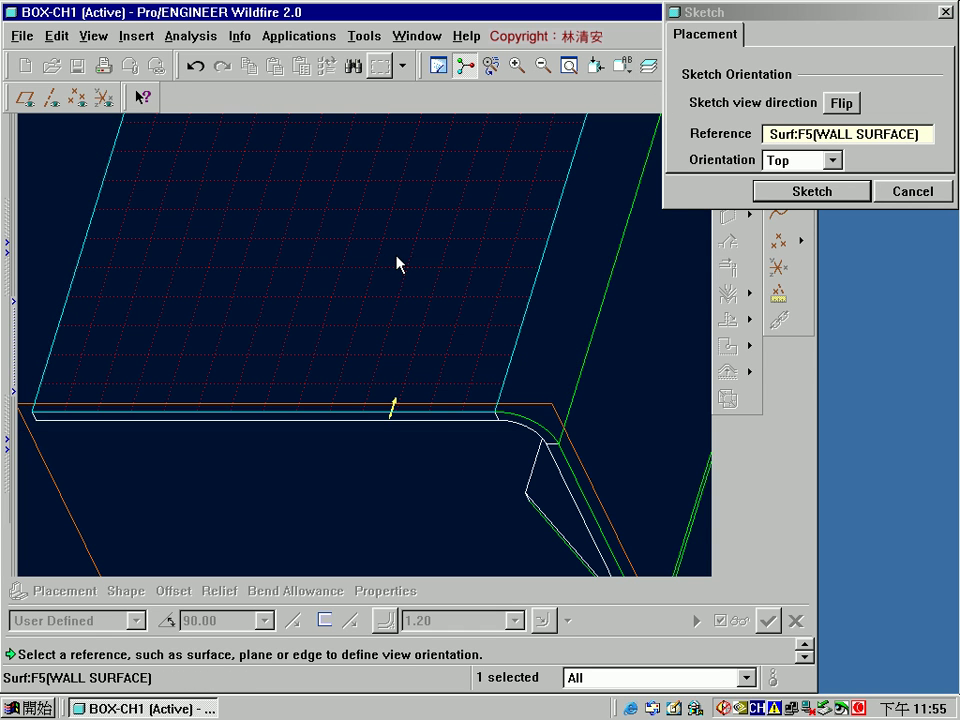
{"action": "left_click", "coordinate": [828, 190]}
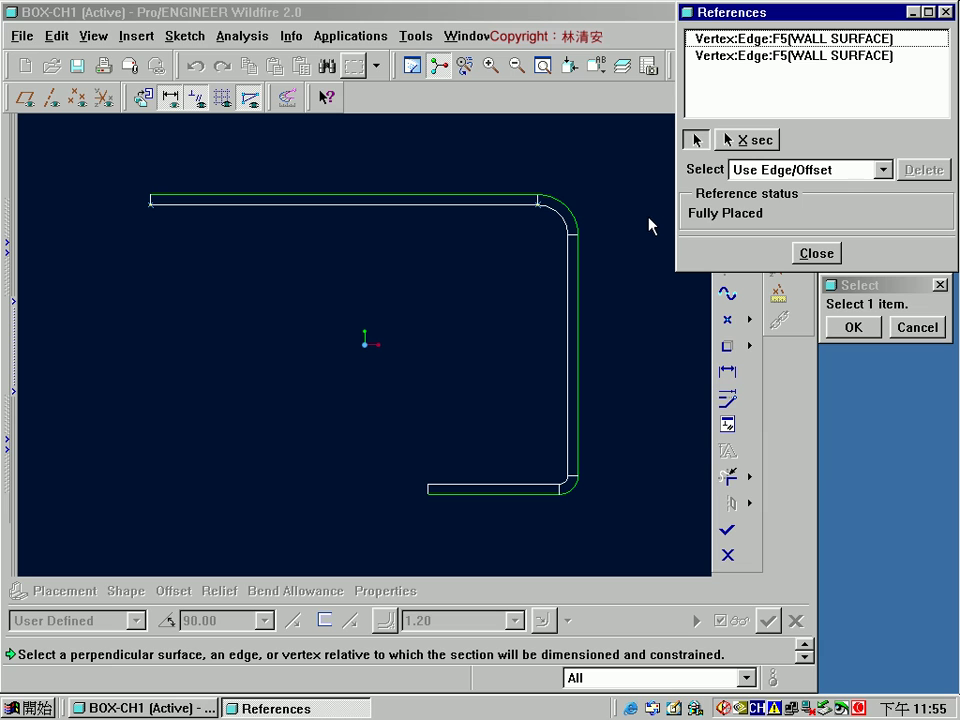
Step: Add the top, right, bottom and left wall edges as sketch references
{"action": "left_click", "coordinate": [489, 214]}
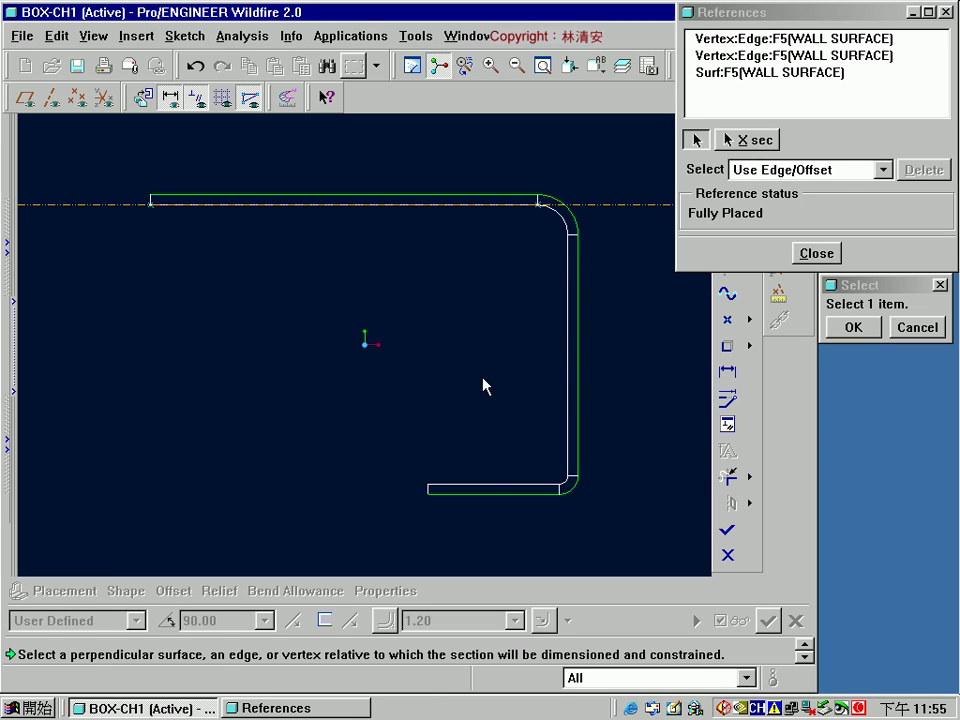
{"action": "left_click", "coordinate": [567, 353]}
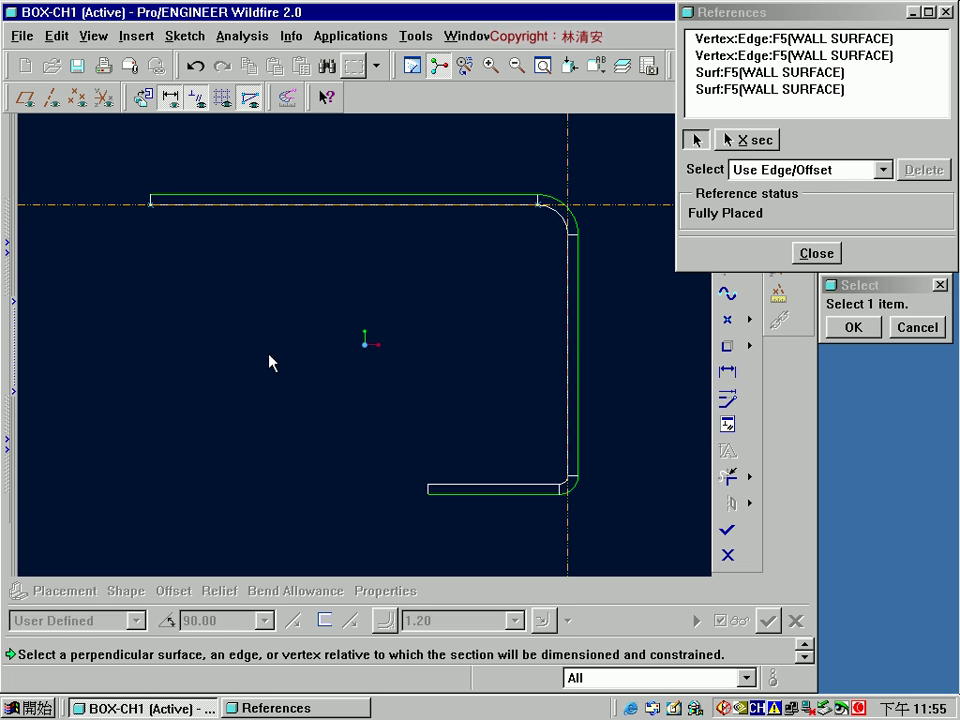
{"action": "left_click", "coordinate": [508, 492]}
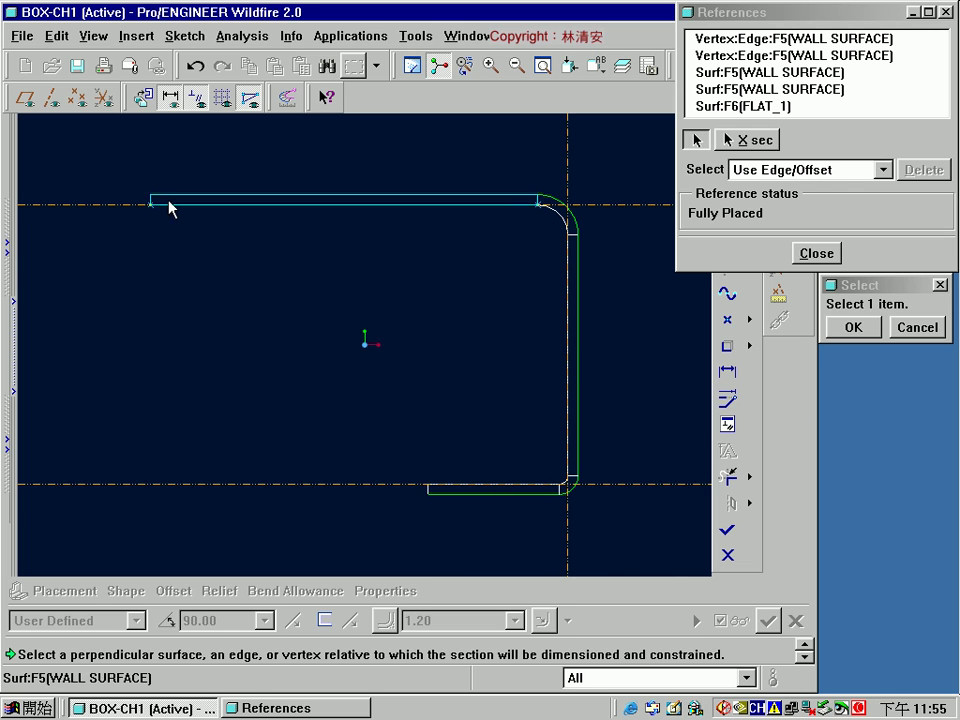
{"action": "scroll", "coordinate": [165, 205], "scroll_direction": "up", "scroll_amount": 5}
{"action": "left_click", "coordinate": [108, 192]}
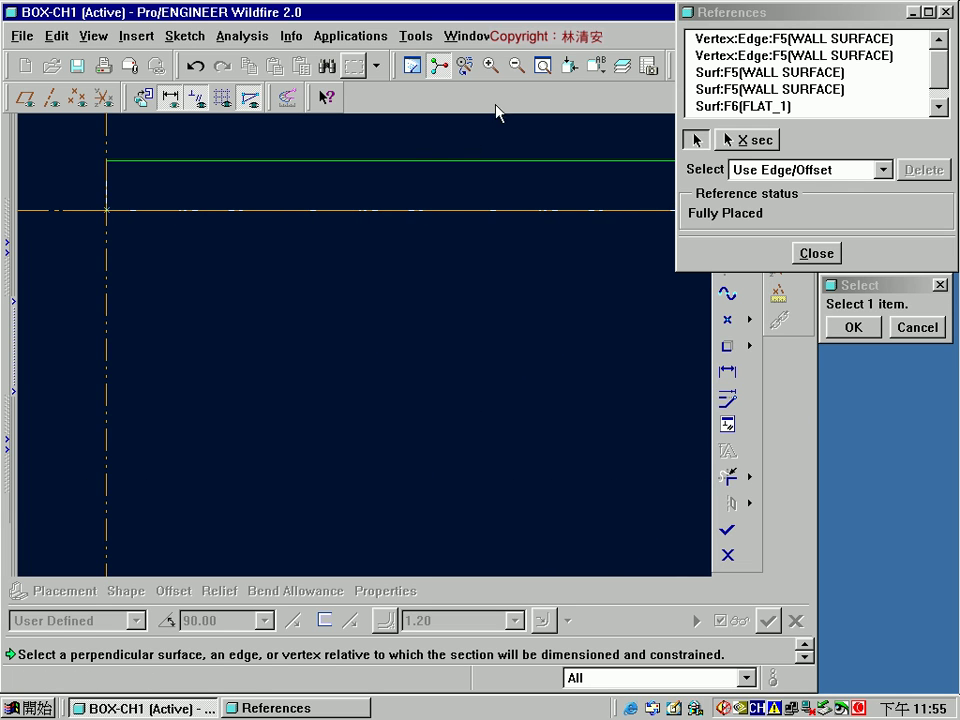
{"action": "left_click", "coordinate": [543, 70]}
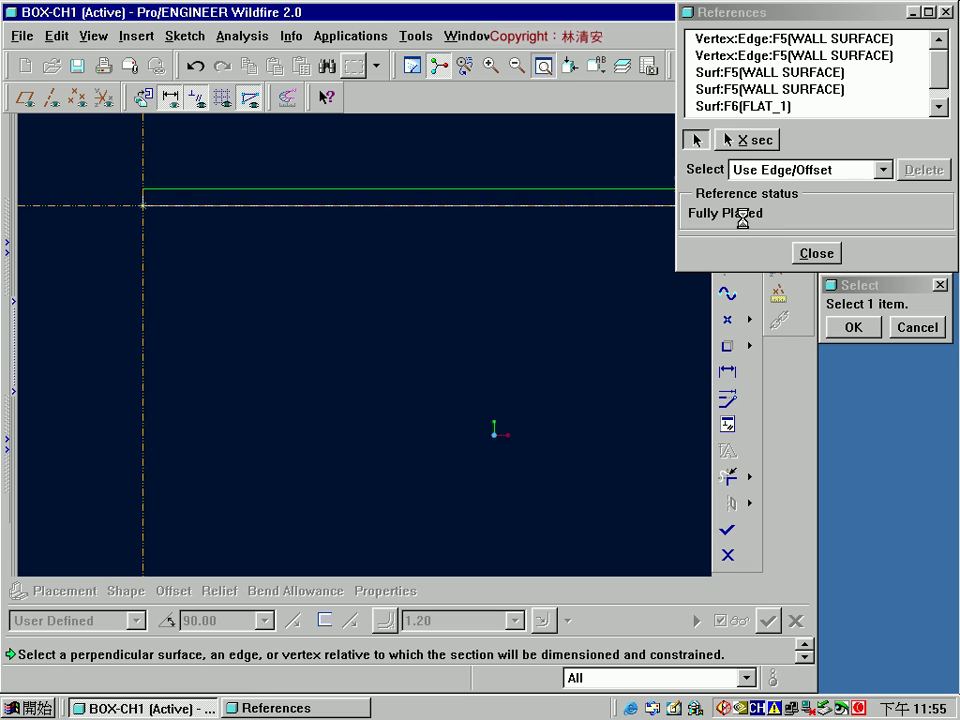
{"action": "left_click", "coordinate": [817, 253]}
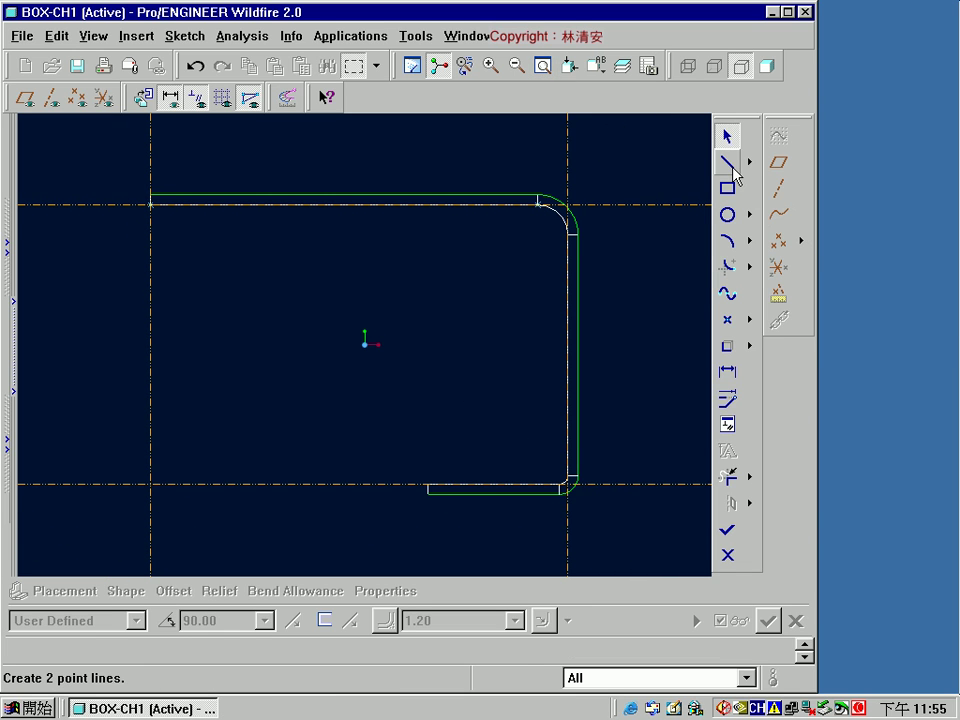
Step: Draw the three-line rectangular outline between the wall corners and accept the sketch
{"action": "left_click", "coordinate": [735, 170]}
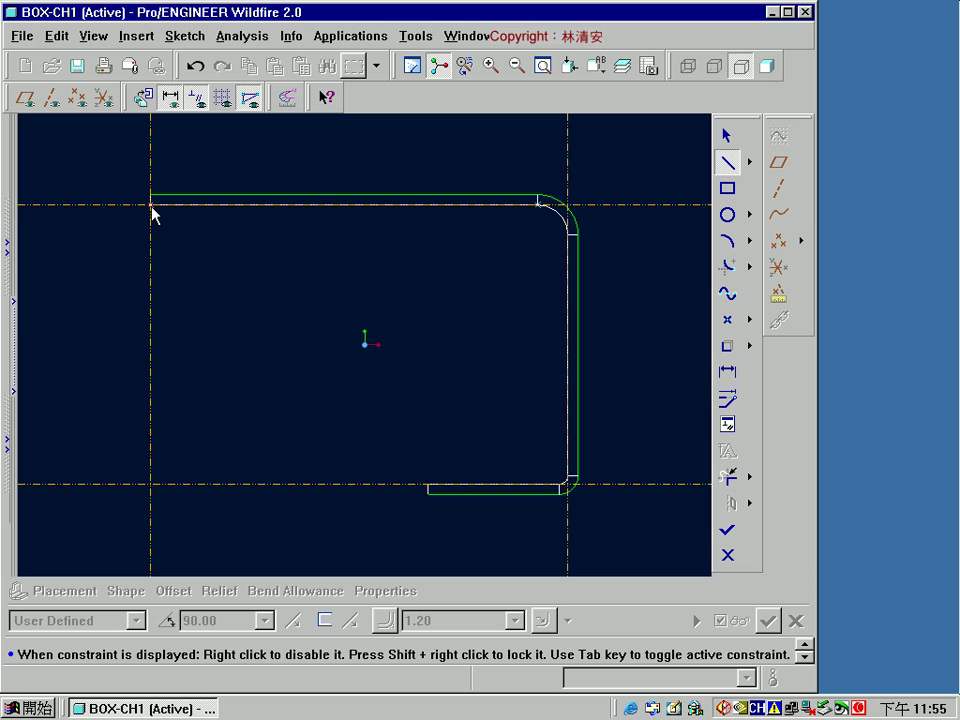
{"action": "left_click", "coordinate": [150, 204]}
{"action": "left_click", "coordinate": [150, 484]}
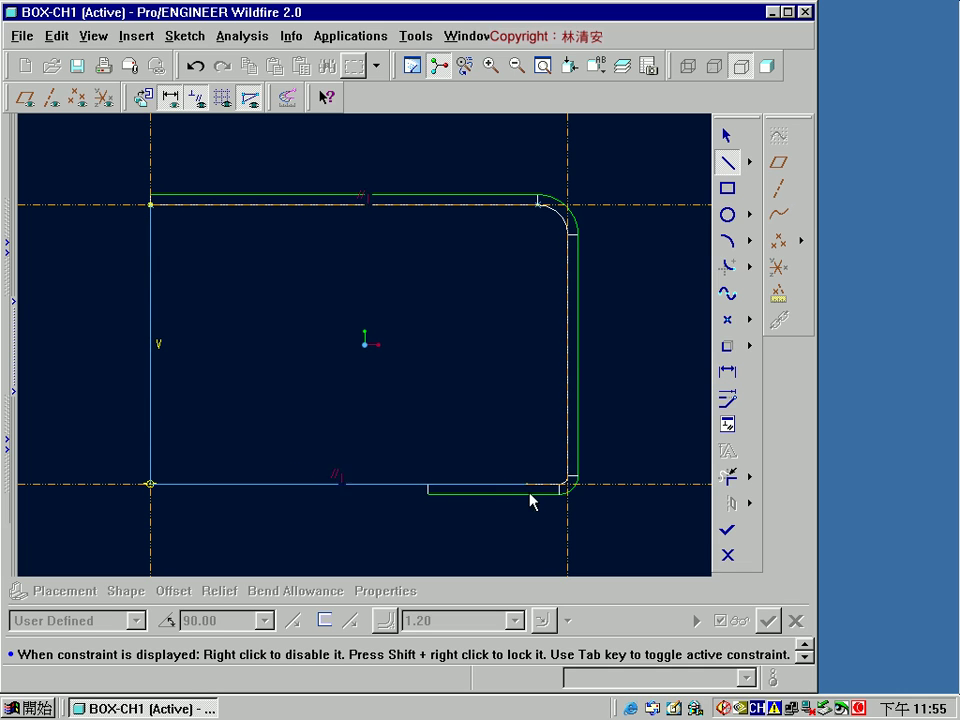
{"action": "left_click", "coordinate": [567, 484]}
{"action": "left_click", "coordinate": [567, 204]}
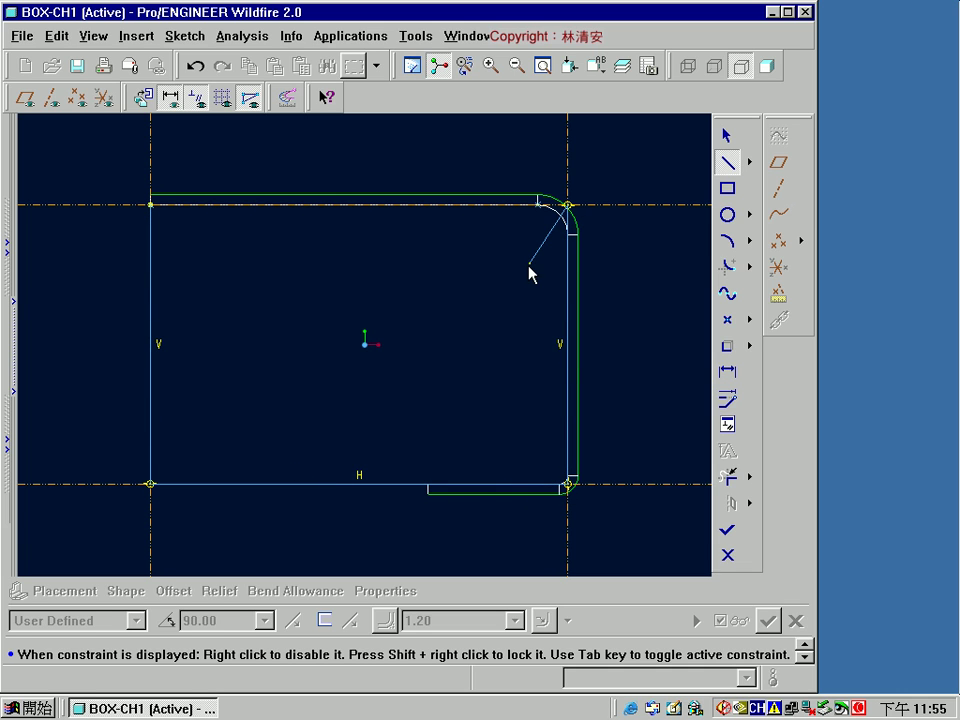
{"action": "middle_click", "coordinate": [529, 279]}
{"action": "left_click", "coordinate": [728, 529]}
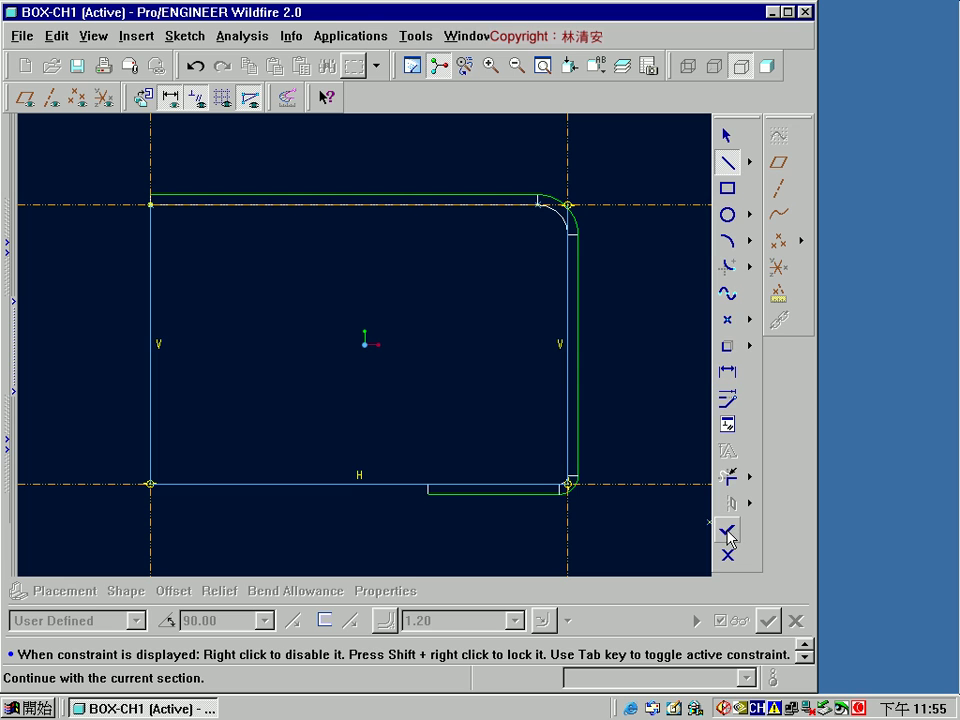
Step: Show the standard 3D orientation and set bend relief to be defined separately per side
{"action": "left_click", "coordinate": [622, 66]}
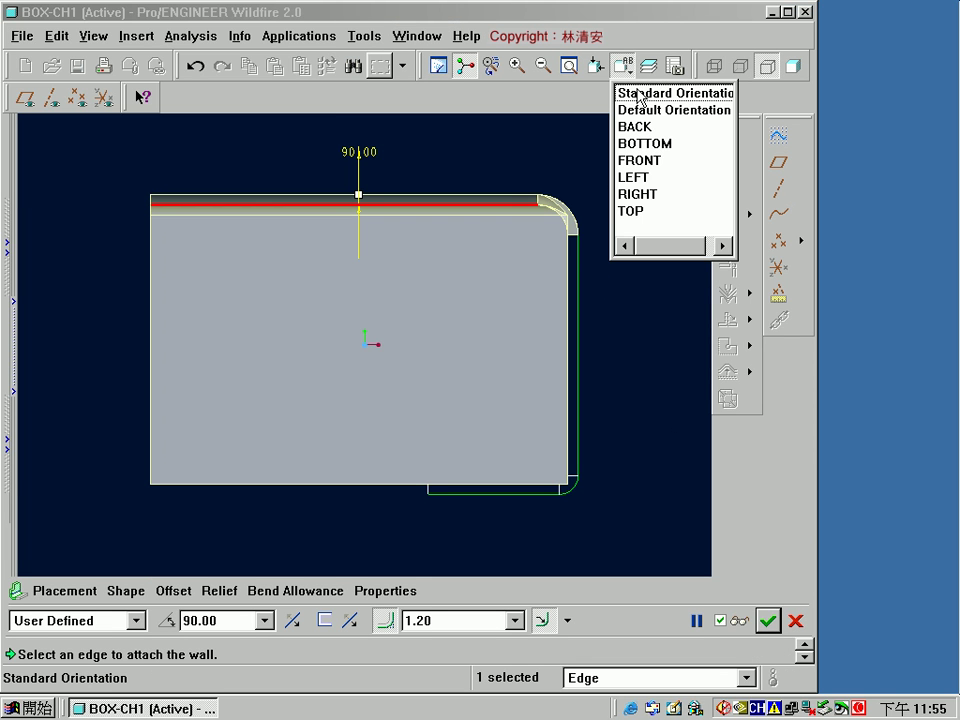
{"action": "left_click", "coordinate": [640, 93]}
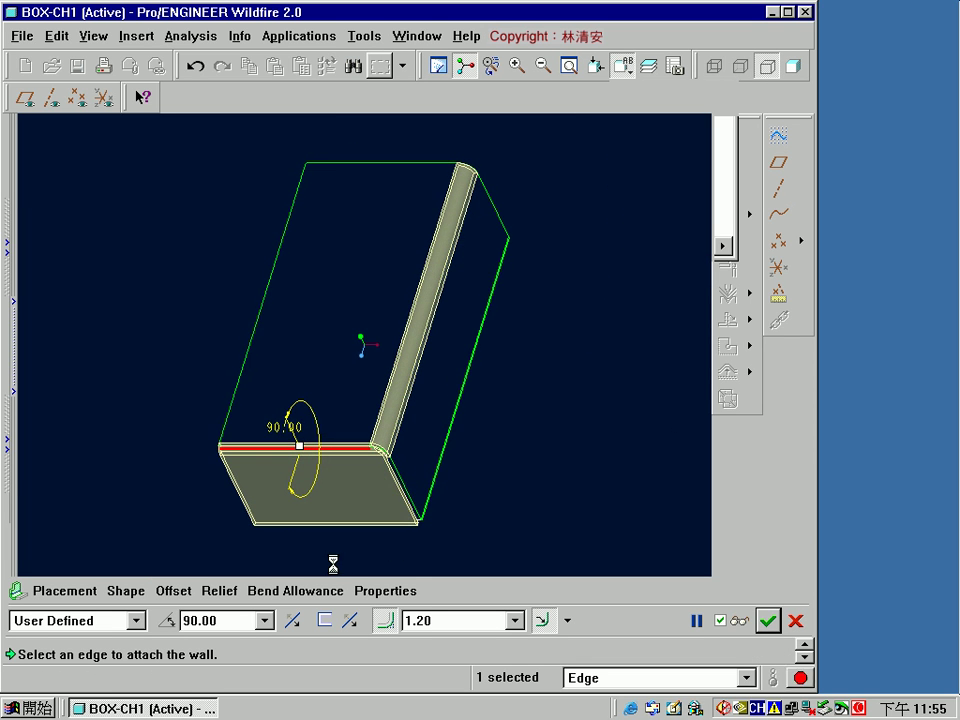
{"action": "left_click", "coordinate": [229, 596]}
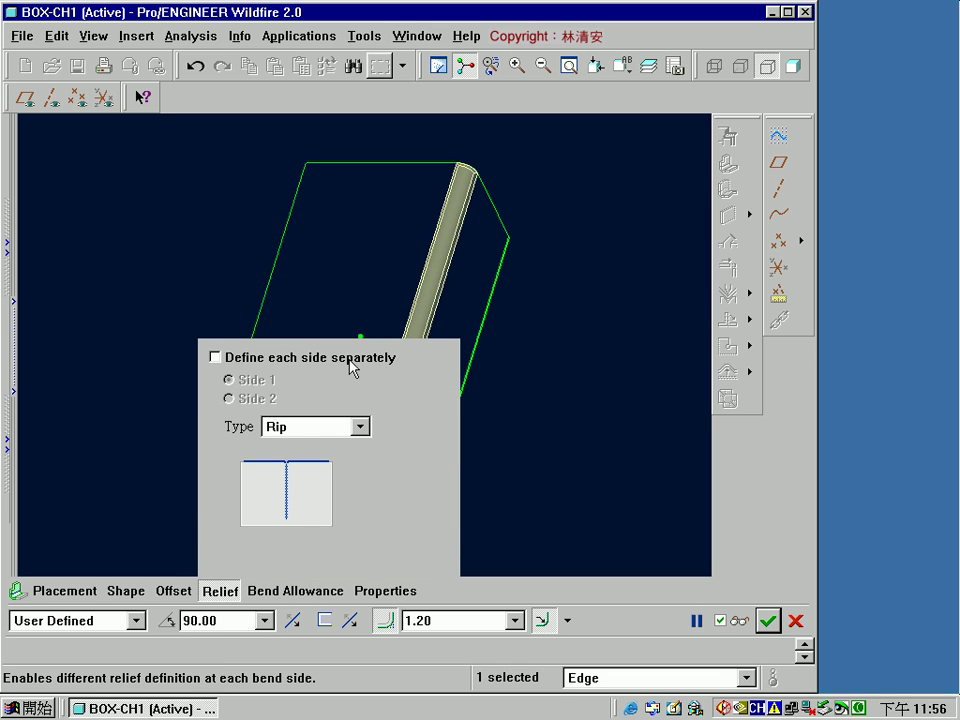
{"action": "left_click", "coordinate": [215, 358]}
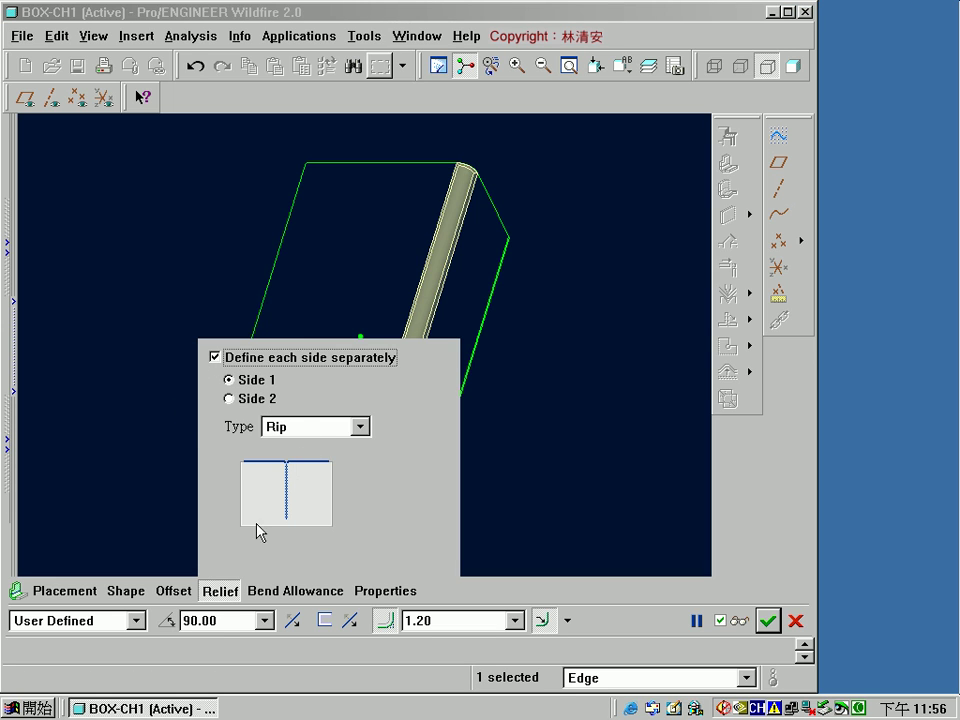
{"action": "left_click", "coordinate": [220, 591]}
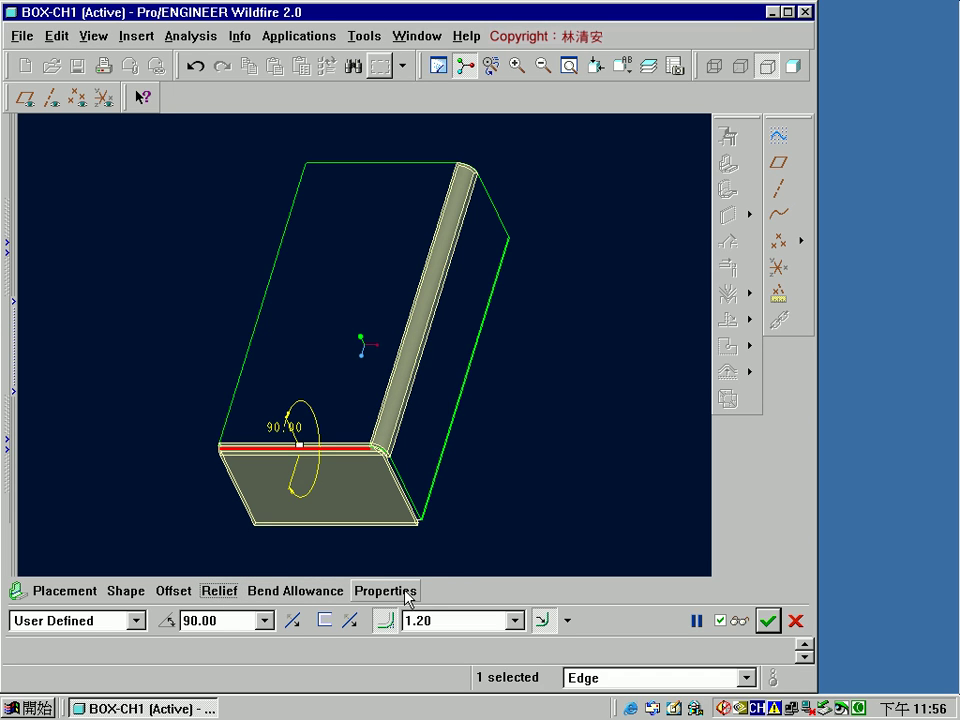
Step: Set the bend radius to 3.5 and create the 90° flat wall FLAT_2
{"action": "double_click", "coordinate": [448, 620]}
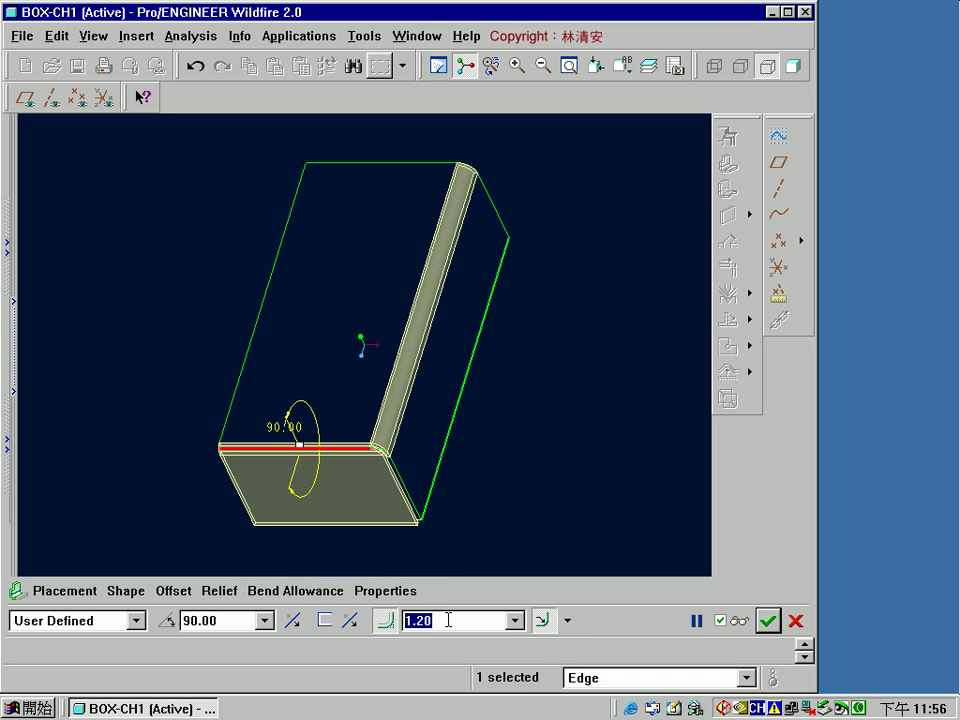
{"action": "type", "text": "3.5"}
{"action": "key", "text": "Return"}
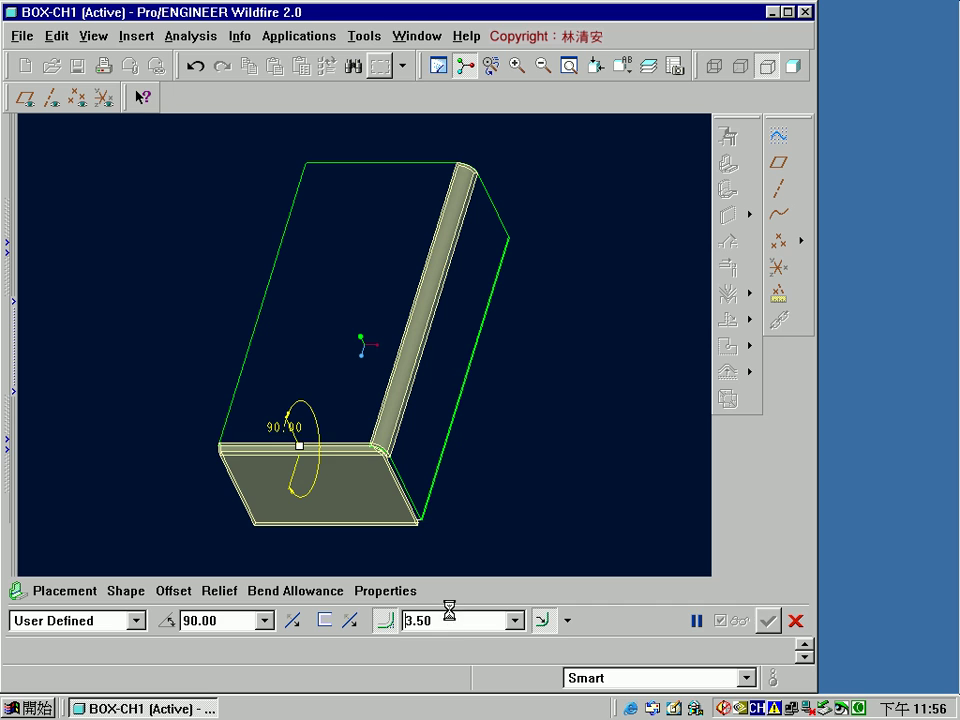
{"action": "left_click", "coordinate": [767, 620]}
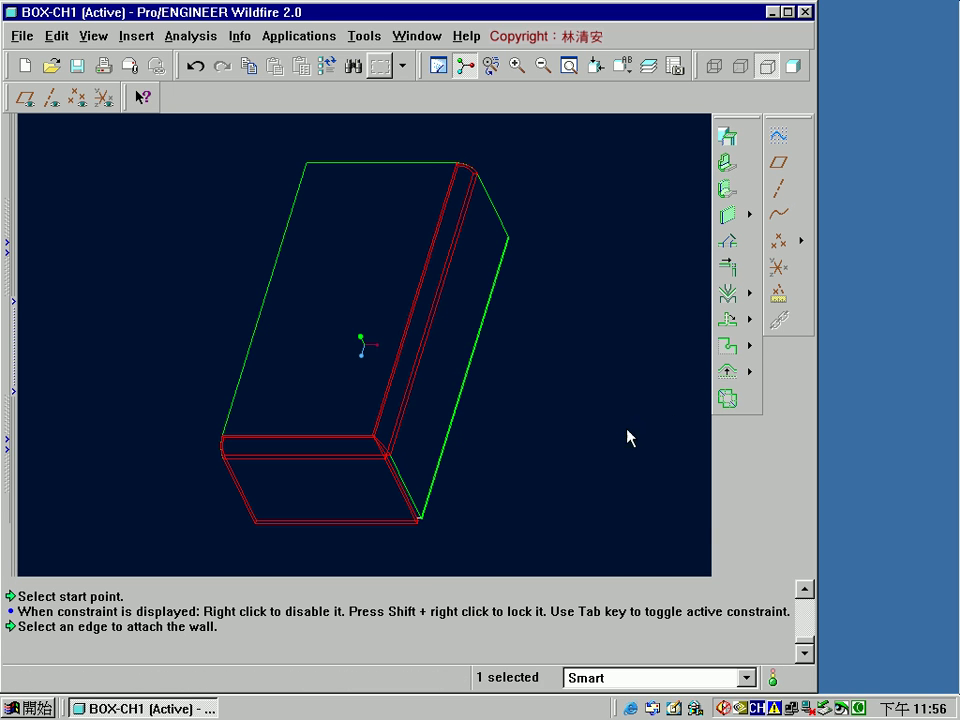
{"action": "left_click", "coordinate": [604, 443]}
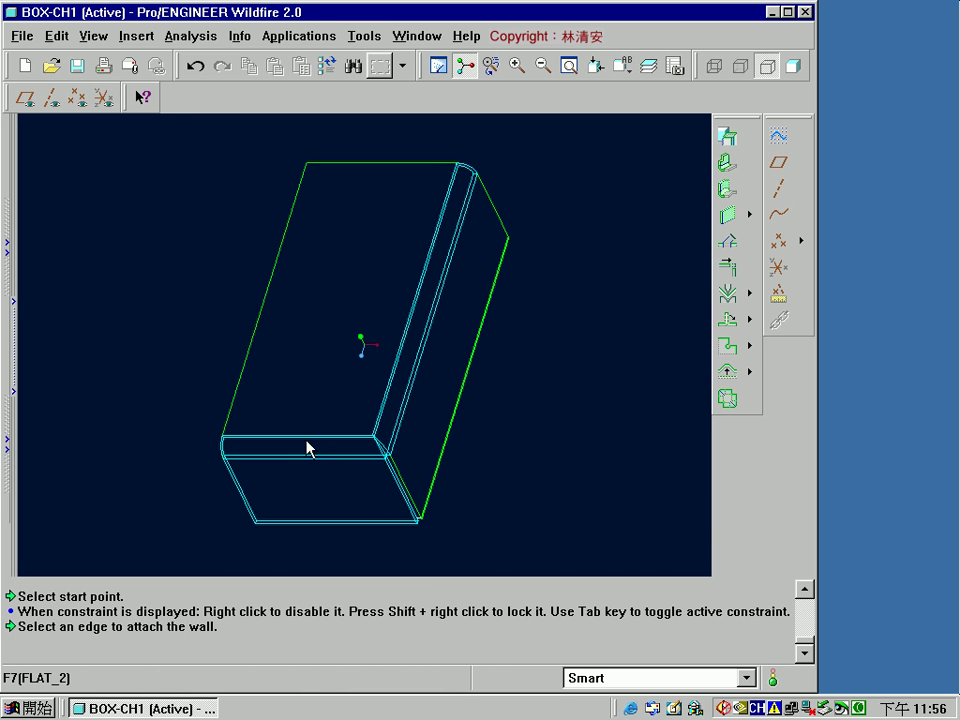
{"action": "left_click", "coordinate": [390, 460]}
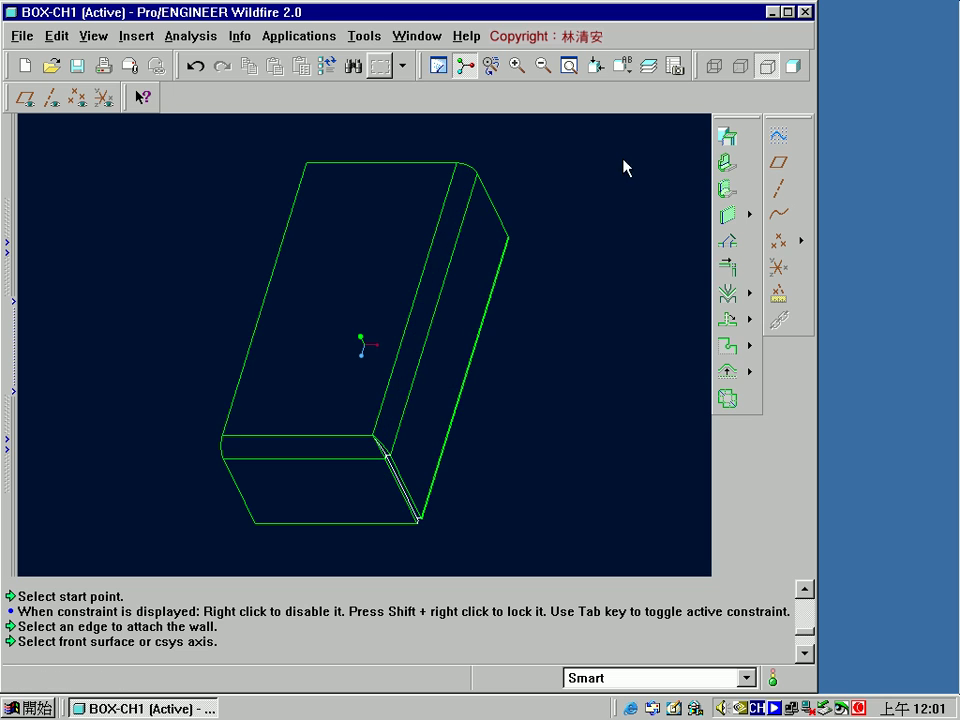
Step: Spin the model 180° about its Y model axis with dynamic orientation
{"action": "left_click", "coordinate": [597, 73]}
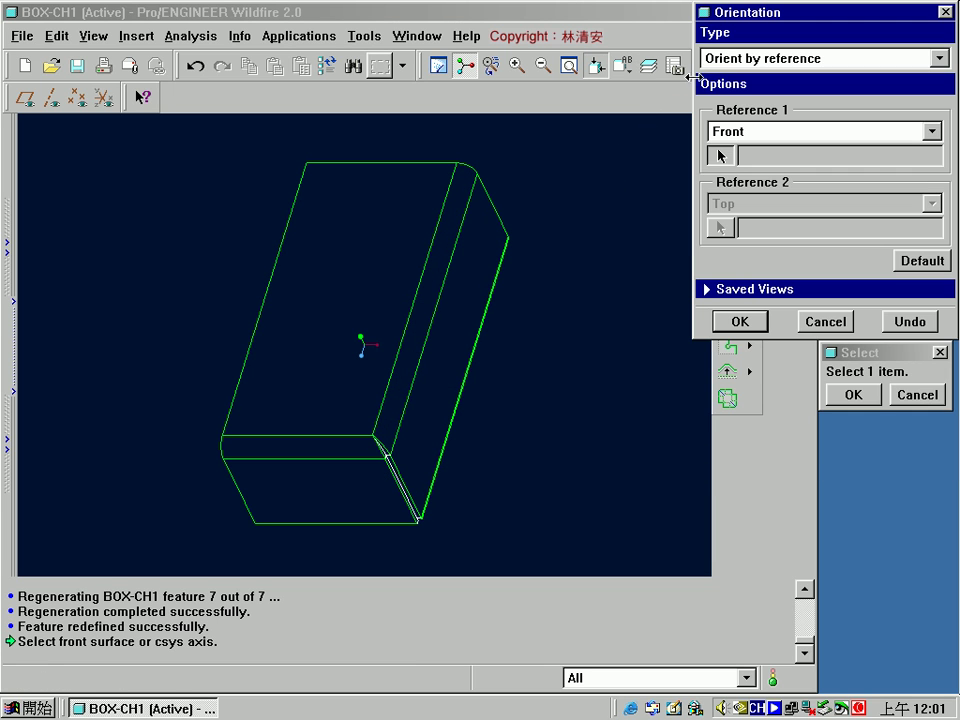
{"action": "left_click", "coordinate": [743, 60]}
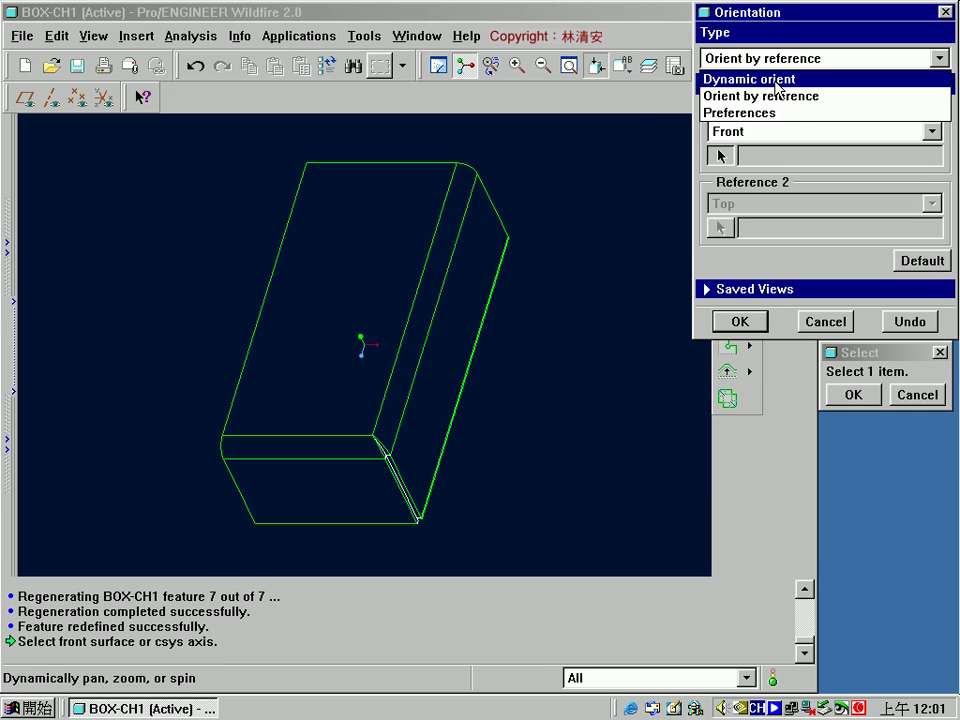
{"action": "left_click", "coordinate": [778, 80]}
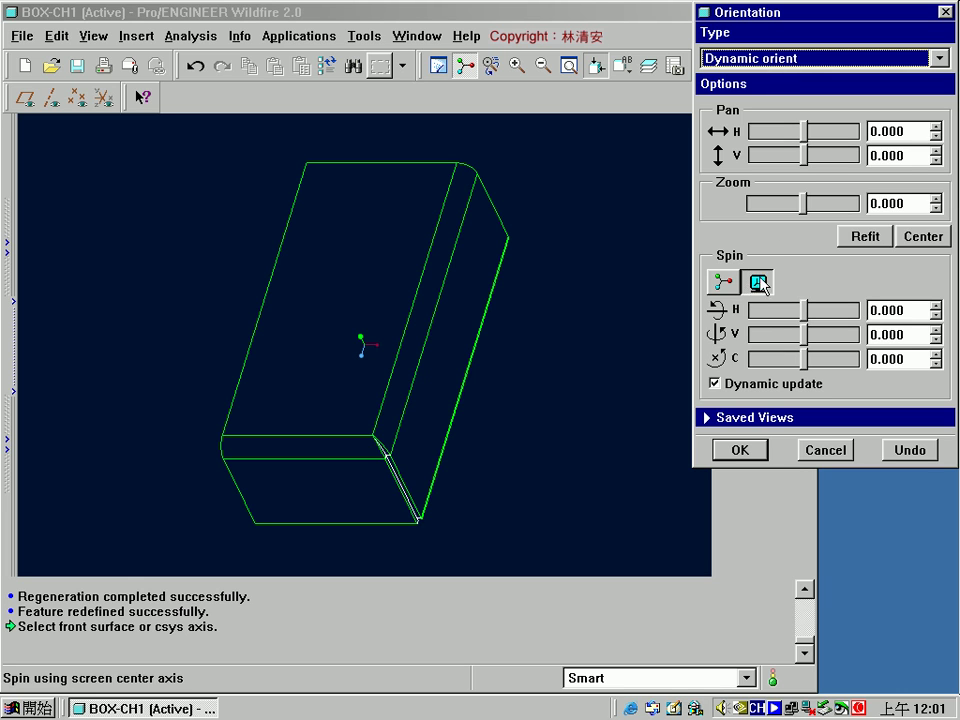
{"action": "left_click", "coordinate": [724, 282]}
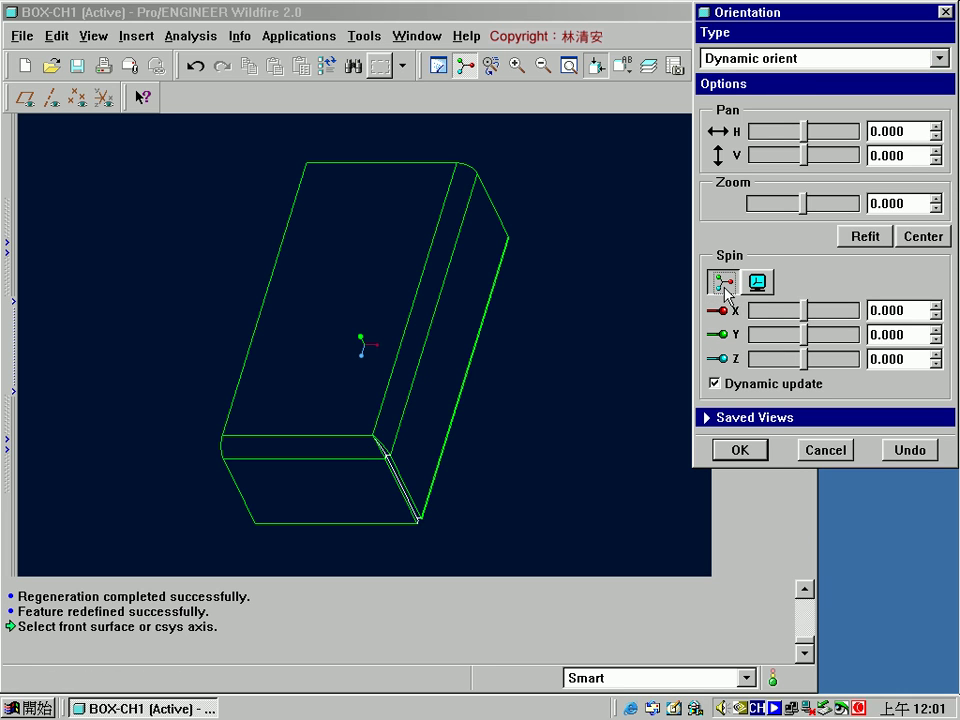
{"action": "left_click", "coordinate": [917, 334]}
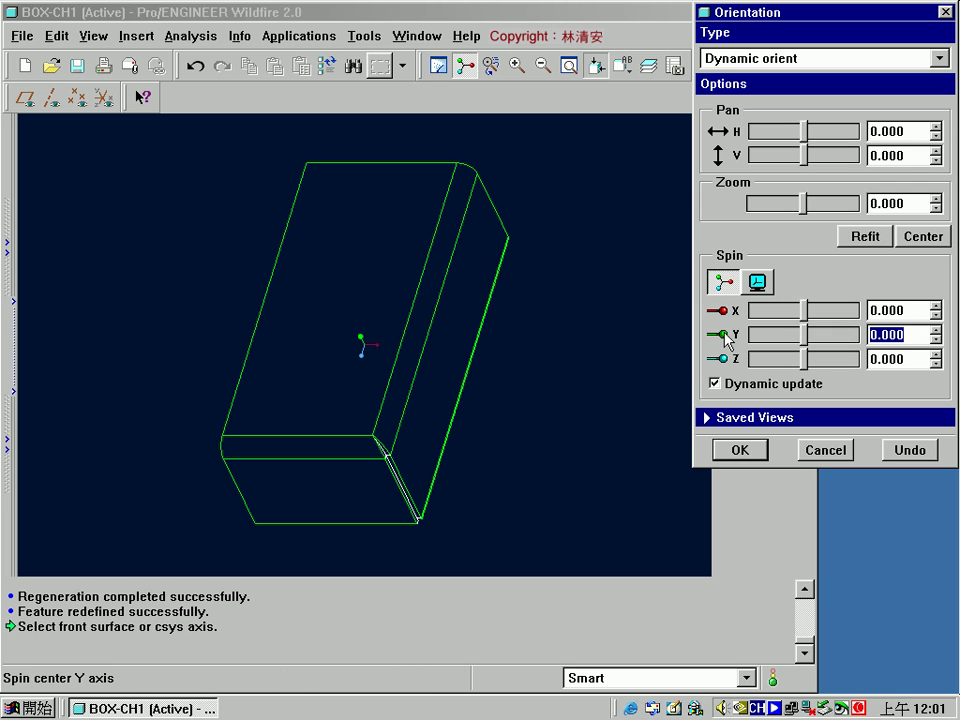
{"action": "type", "text": "180"}
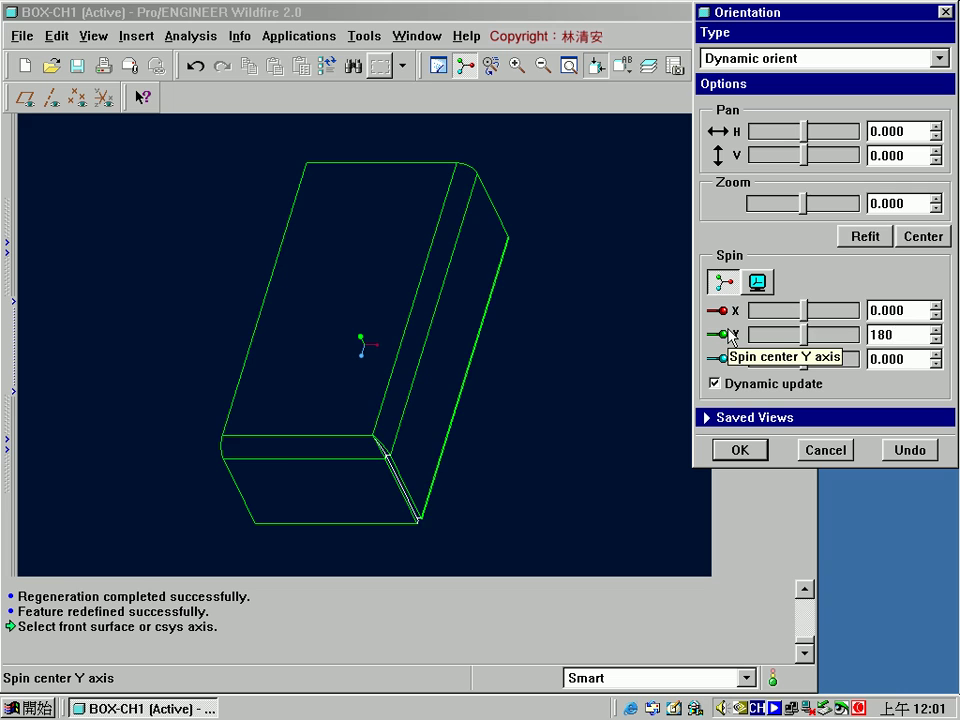
{"action": "key", "text": "Return"}
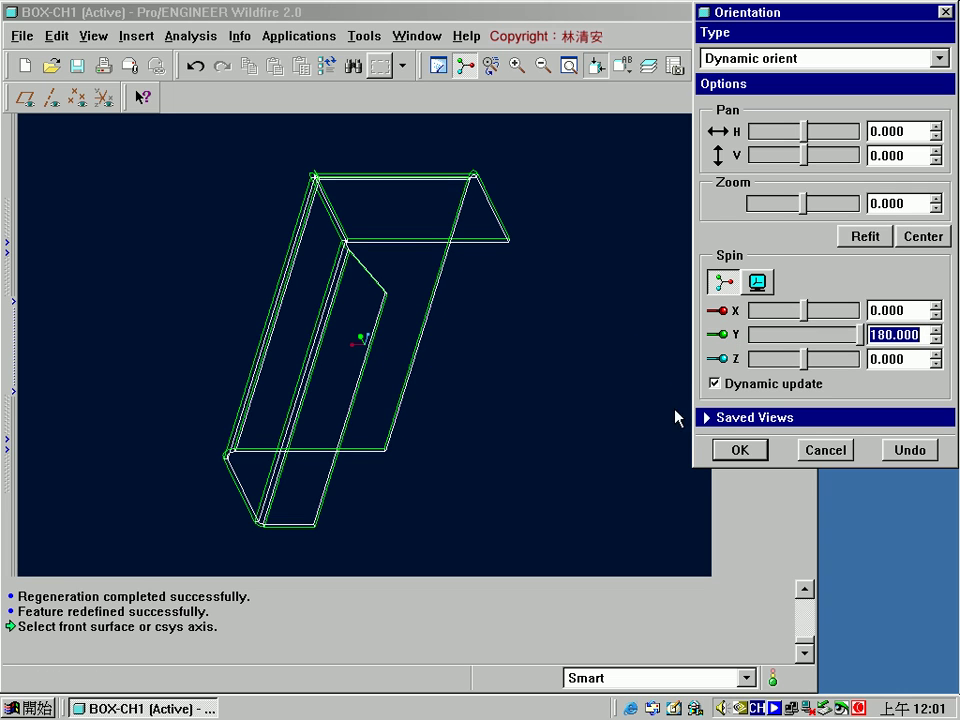
Step: Save the current orientation as the view y-180
{"action": "left_click", "coordinate": [713, 420]}
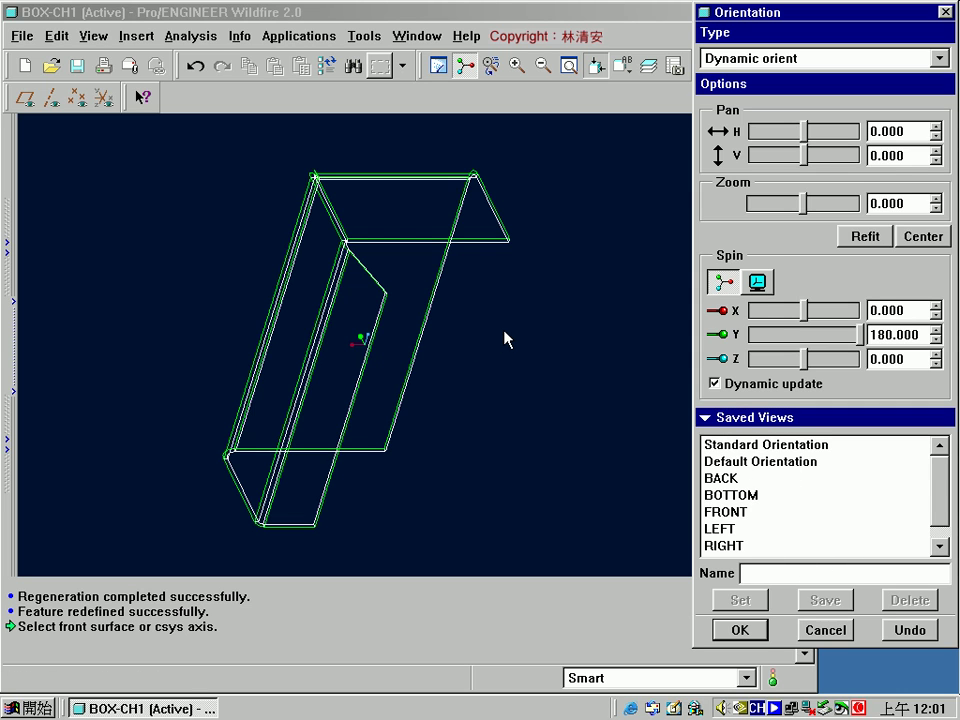
{"action": "type", "text": "y-1"}
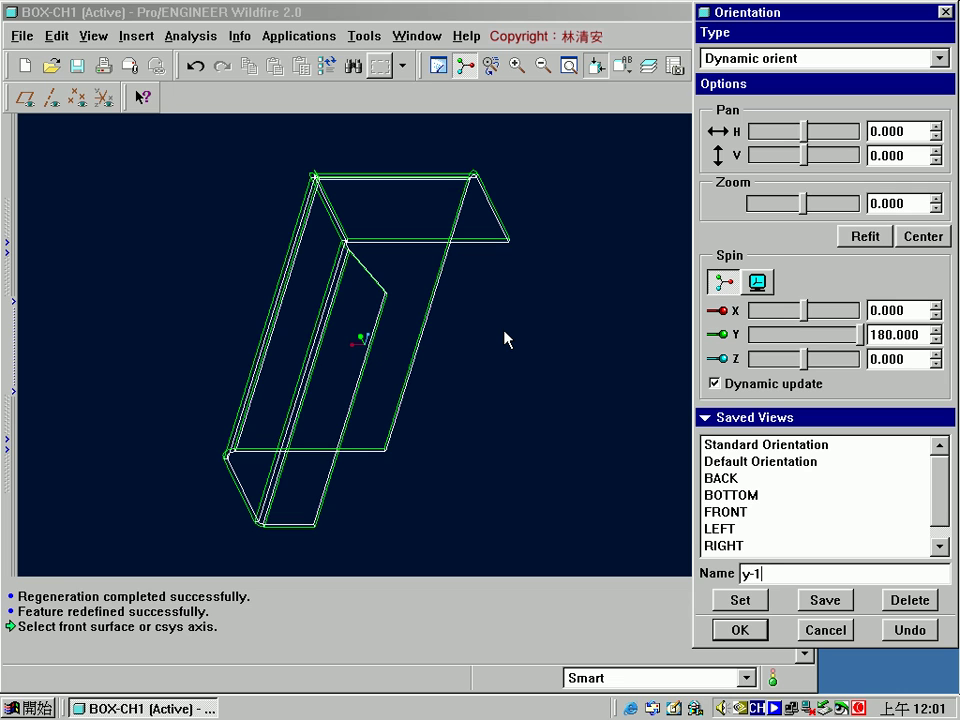
{"action": "type", "text": "80"}
{"action": "left_click", "coordinate": [822, 600]}
{"action": "left_click", "coordinate": [740, 630]}
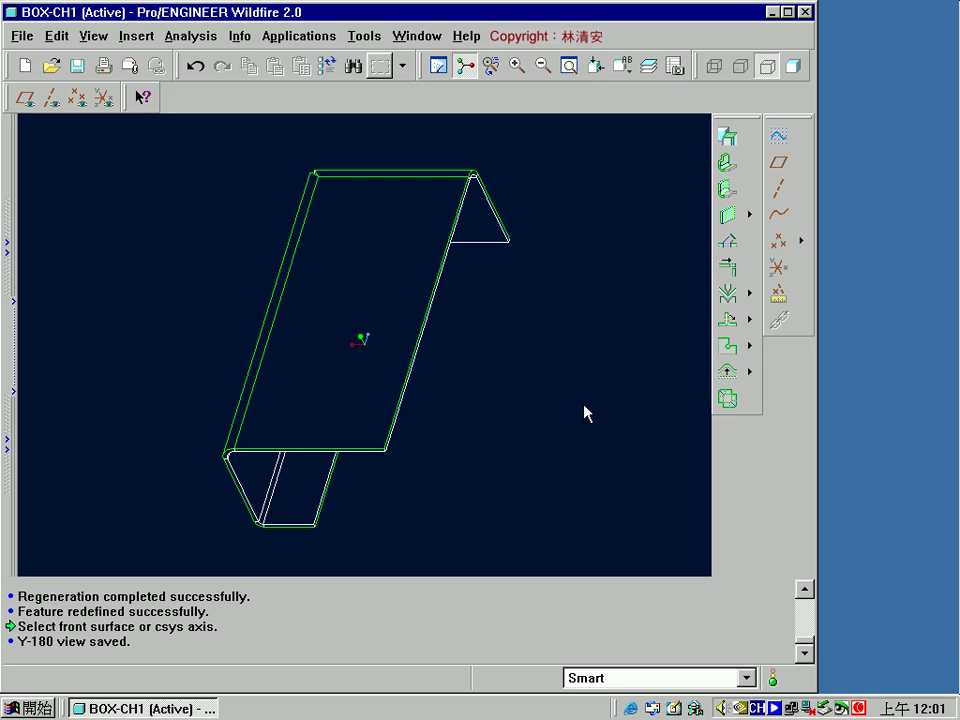
Step: Zoom in, select the flange's horizontal edge and start a flat wall on it
{"action": "scroll", "coordinate": [486, 240], "scroll_direction": "down", "scroll_amount": 3}
{"action": "scroll", "coordinate": [493, 243], "scroll_direction": "down", "scroll_amount": 3}
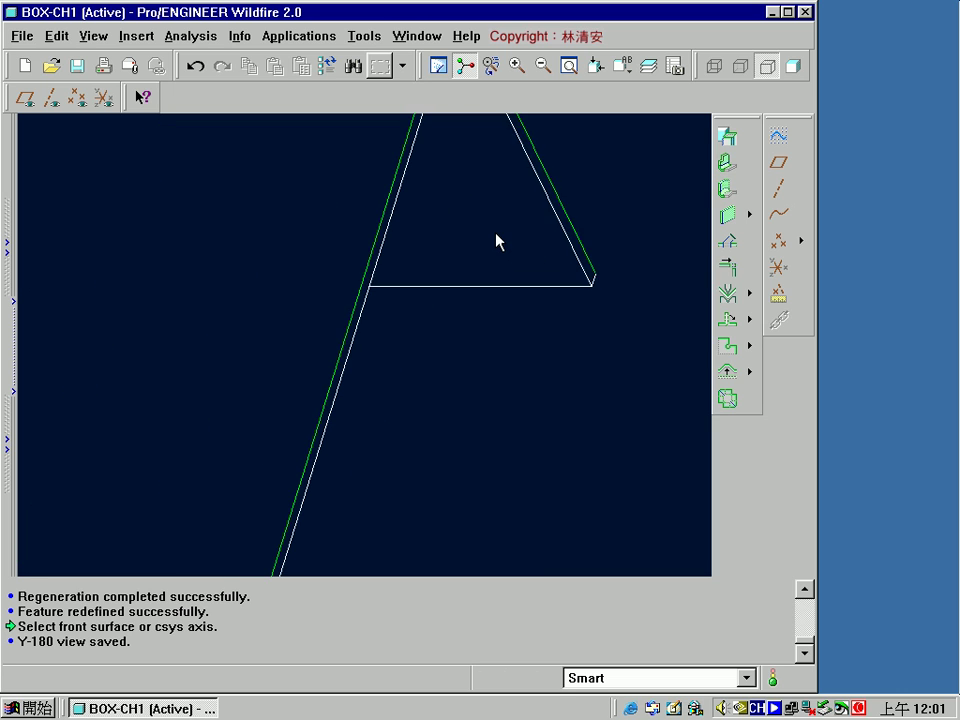
{"action": "left_click", "coordinate": [513, 303]}
{"action": "left_click", "coordinate": [516, 292]}
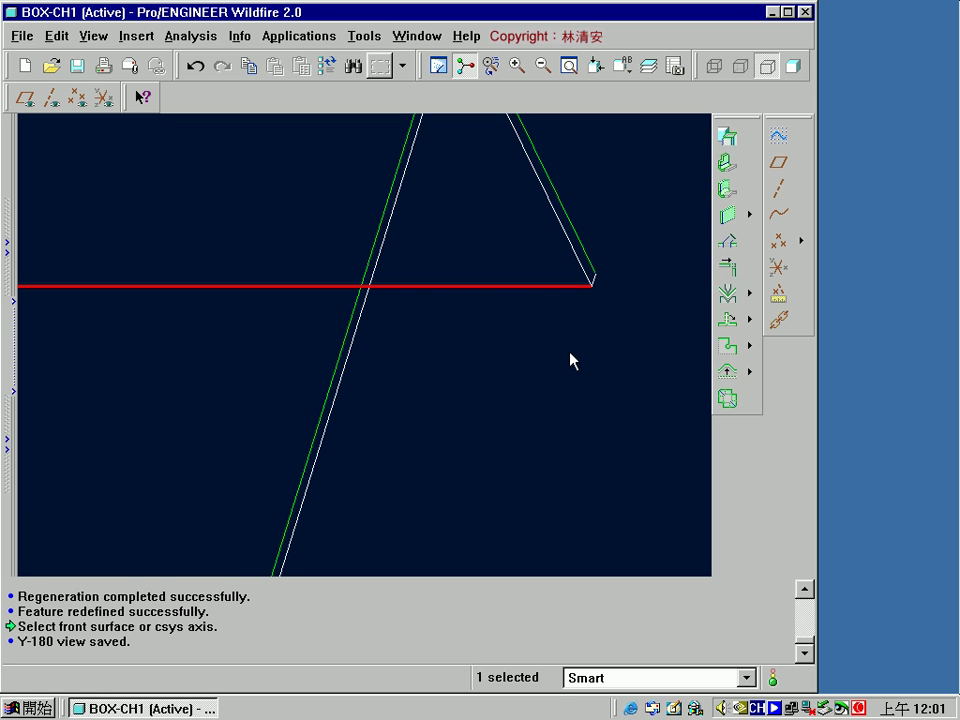
{"action": "left_click", "coordinate": [729, 165]}
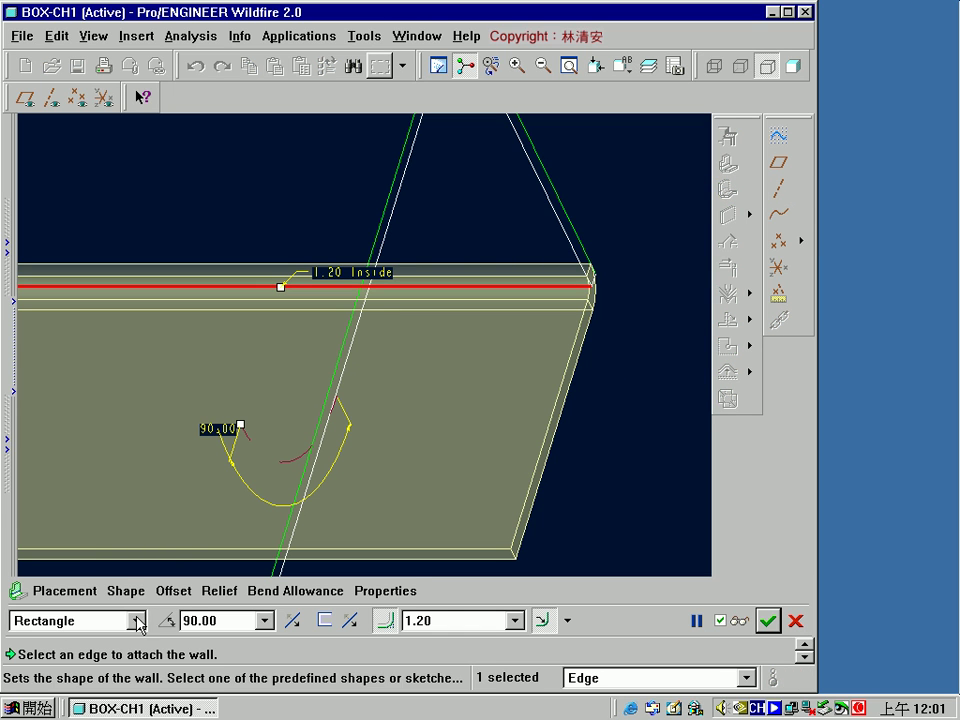
Step: Make the wall shape User Defined and open its sketch placement
{"action": "left_click", "coordinate": [133, 620]}
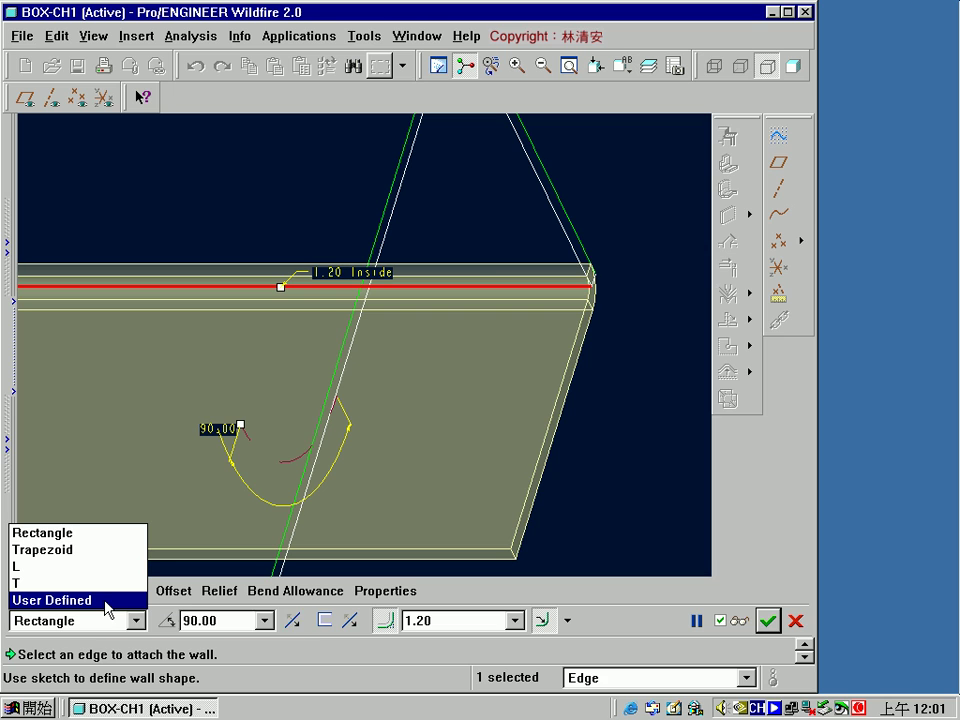
{"action": "left_click", "coordinate": [106, 603]}
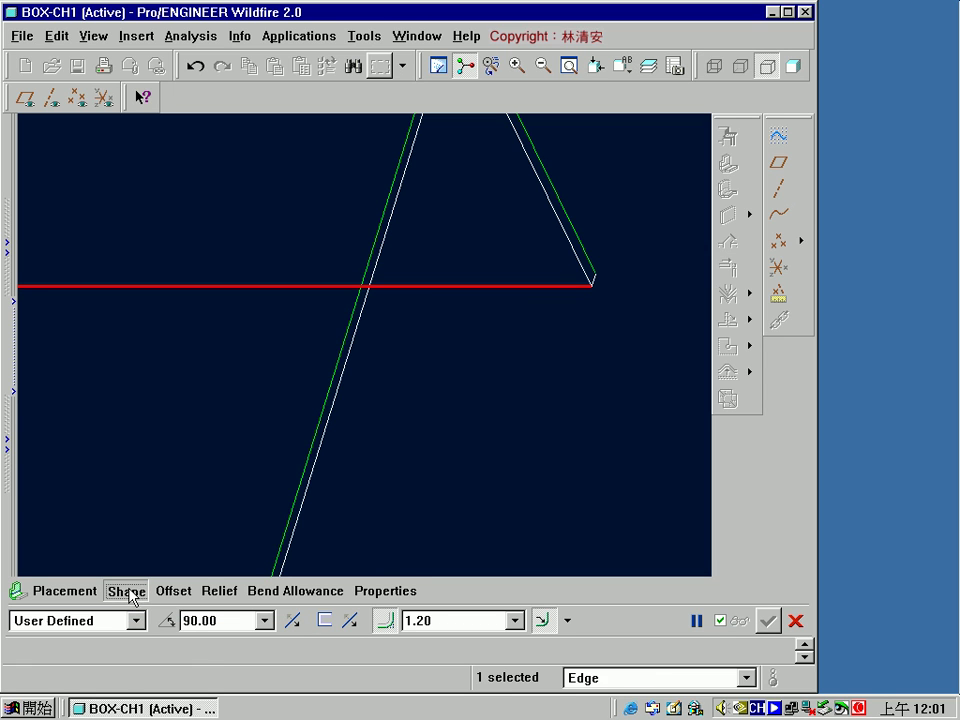
{"action": "left_click", "coordinate": [126, 591]}
{"action": "left_click", "coordinate": [158, 340]}
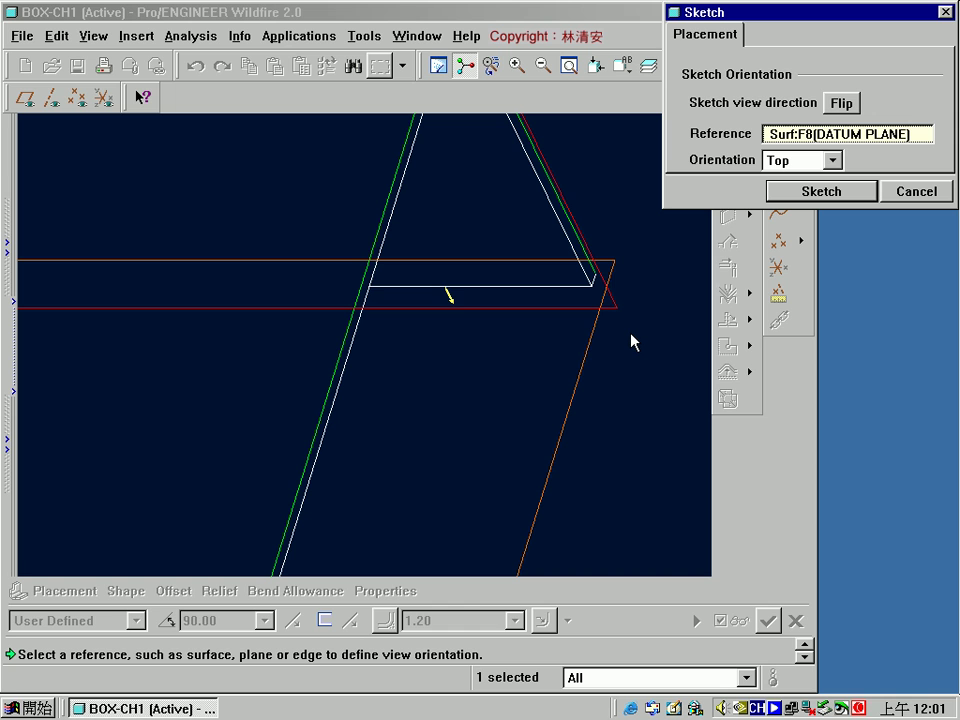
Step: Enter the sketcher for the third wall, framing the lower flange corner with references accepted
{"action": "left_click", "coordinate": [800, 194]}
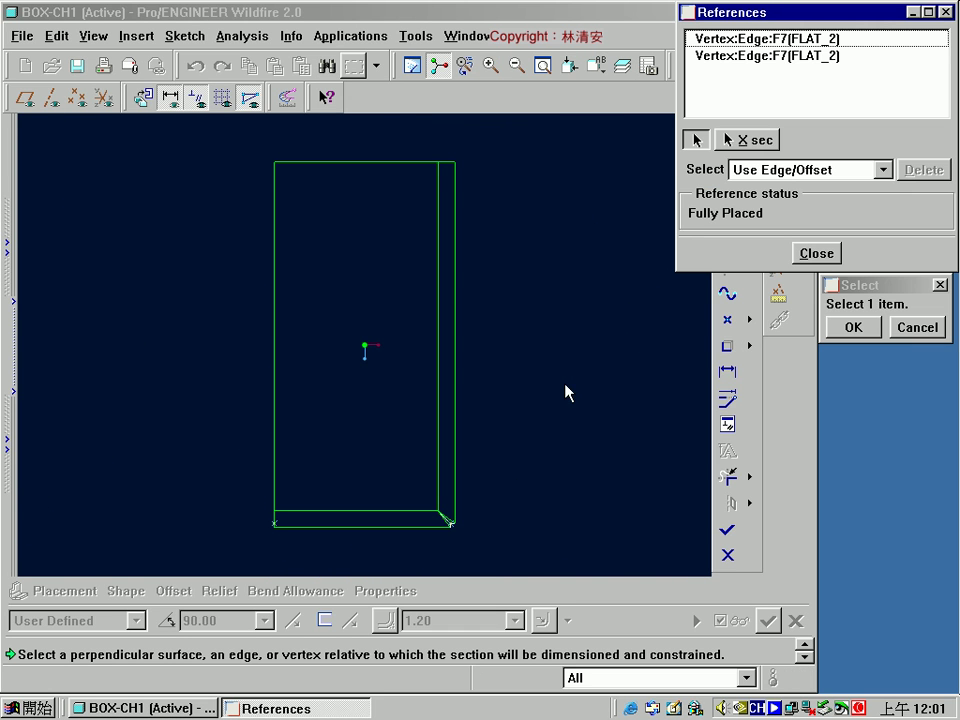
{"action": "scroll", "coordinate": [380, 550], "scroll_direction": "up", "scroll_amount": 2}
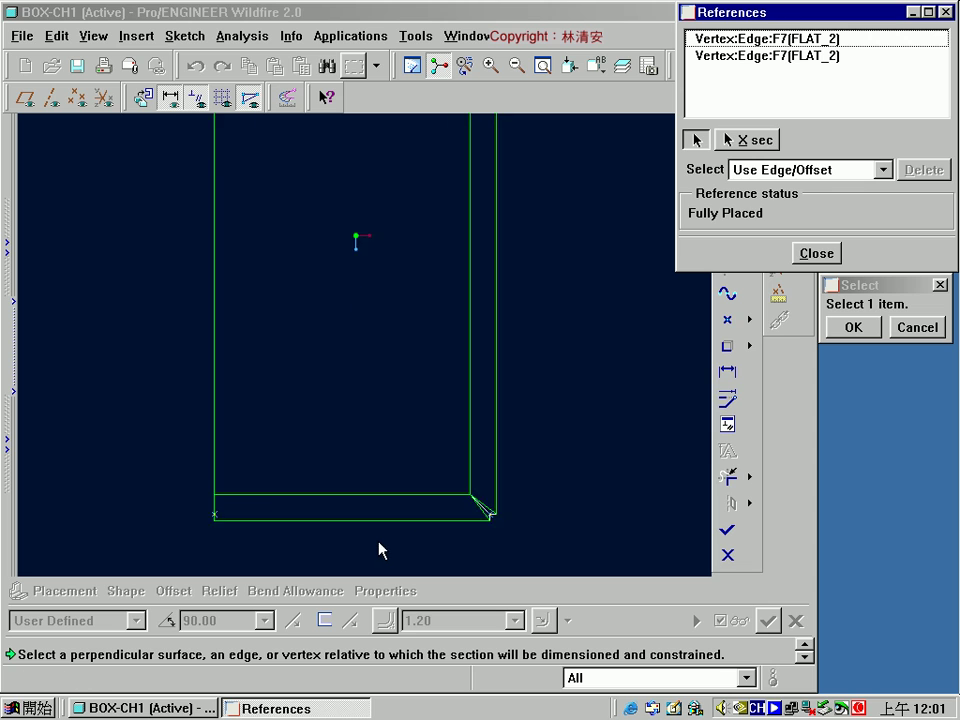
{"action": "scroll", "coordinate": [379, 548], "scroll_direction": "up", "scroll_amount": 3}
{"action": "middle_click_drag", "start_coordinate": [398, 525], "coordinate": [407, 427], "text": "shift"}
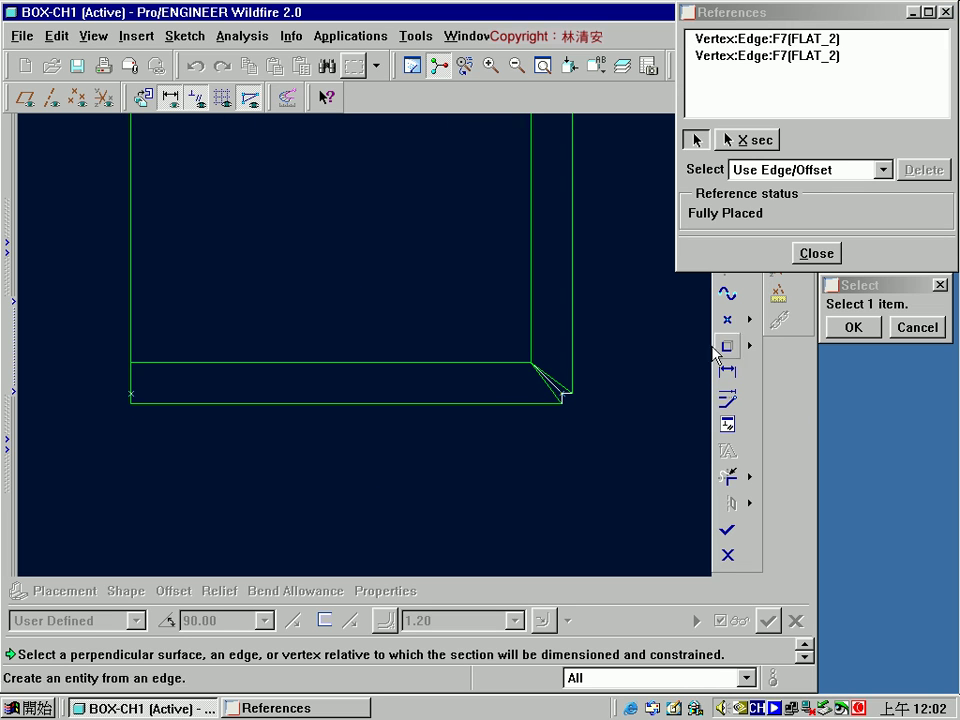
{"action": "left_click", "coordinate": [808, 253]}
{"action": "left_click", "coordinate": [727, 162]}
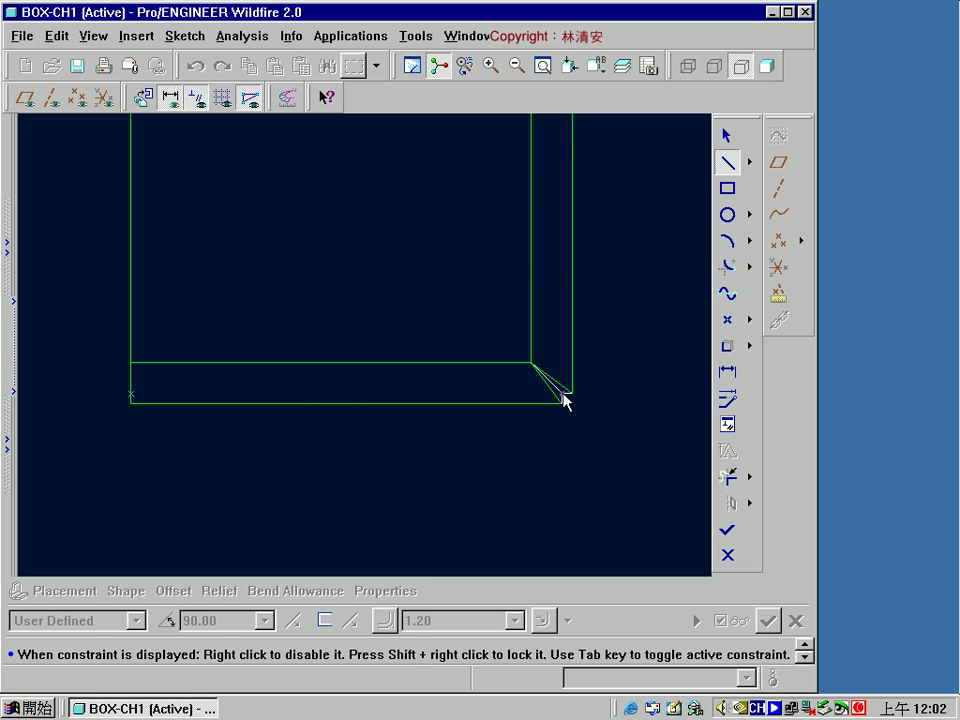
Step: Draw the wall outline from the chamfered corner and make its top line horizontal
{"action": "left_click", "coordinate": [472, 302]}
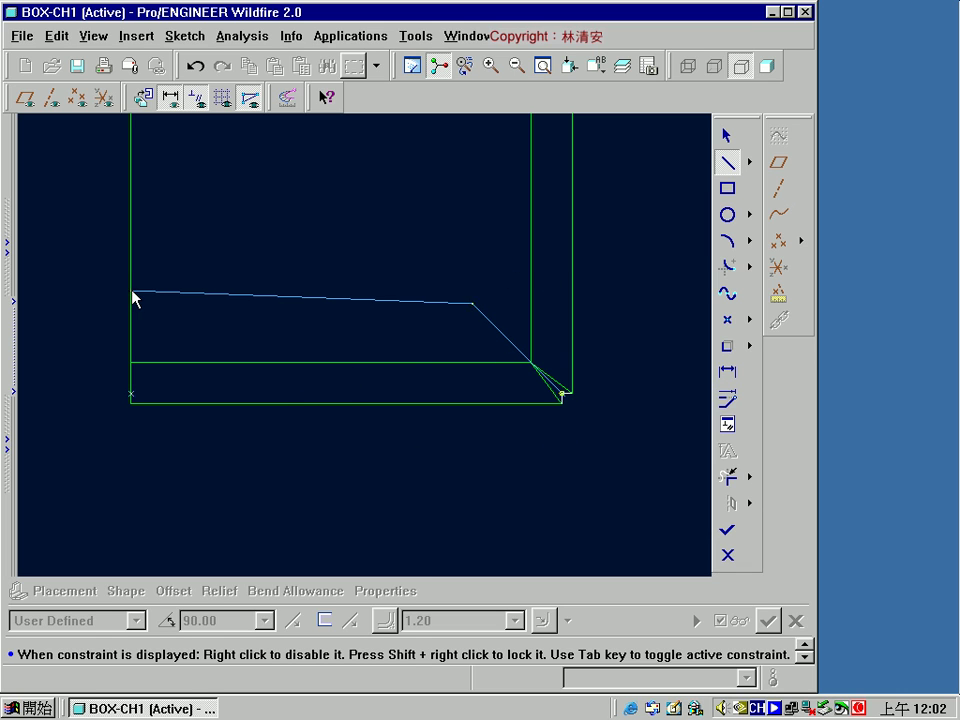
{"action": "left_click", "coordinate": [132, 291]}
{"action": "left_click", "coordinate": [131, 394]}
{"action": "middle_click", "coordinate": [208, 446]}
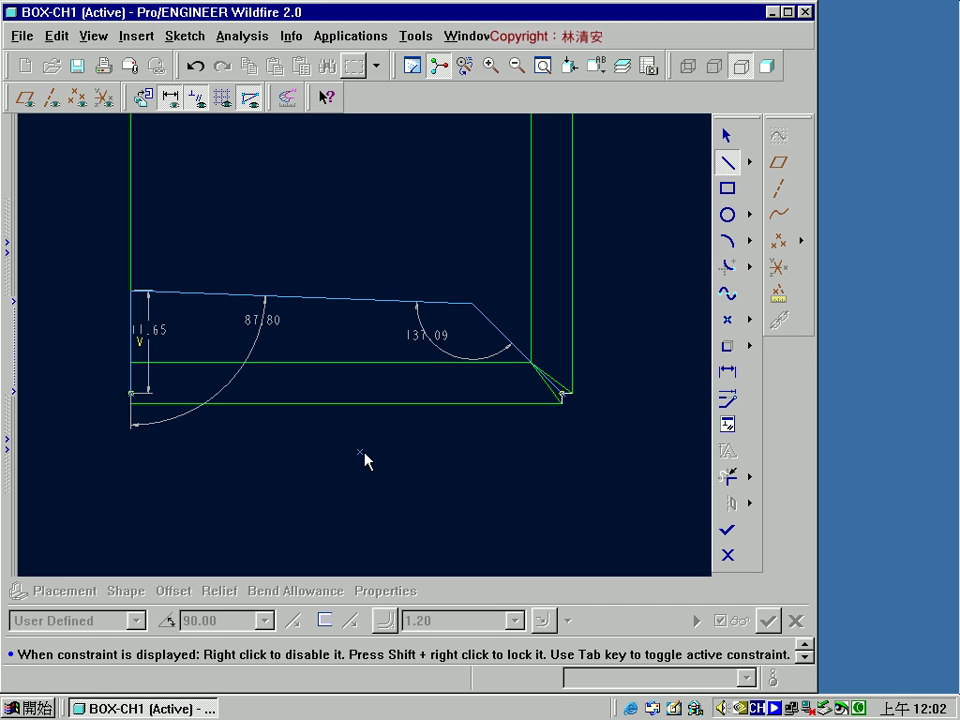
{"action": "left_click", "coordinate": [727, 424]}
{"action": "left_click", "coordinate": [874, 48]}
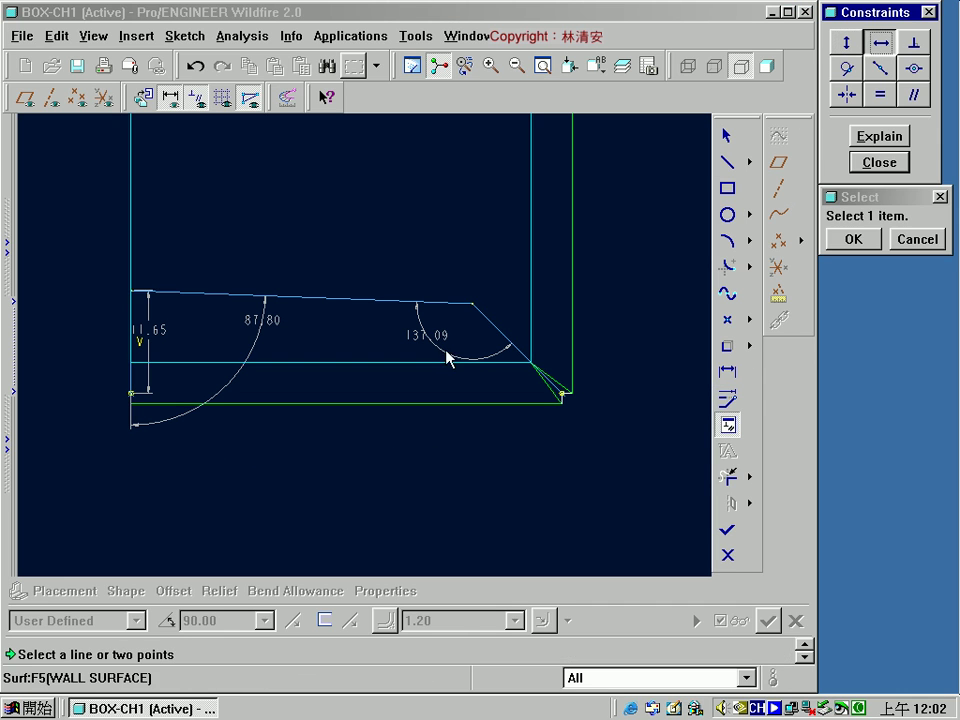
{"action": "left_click", "coordinate": [395, 301]}
{"action": "left_click", "coordinate": [866, 168]}
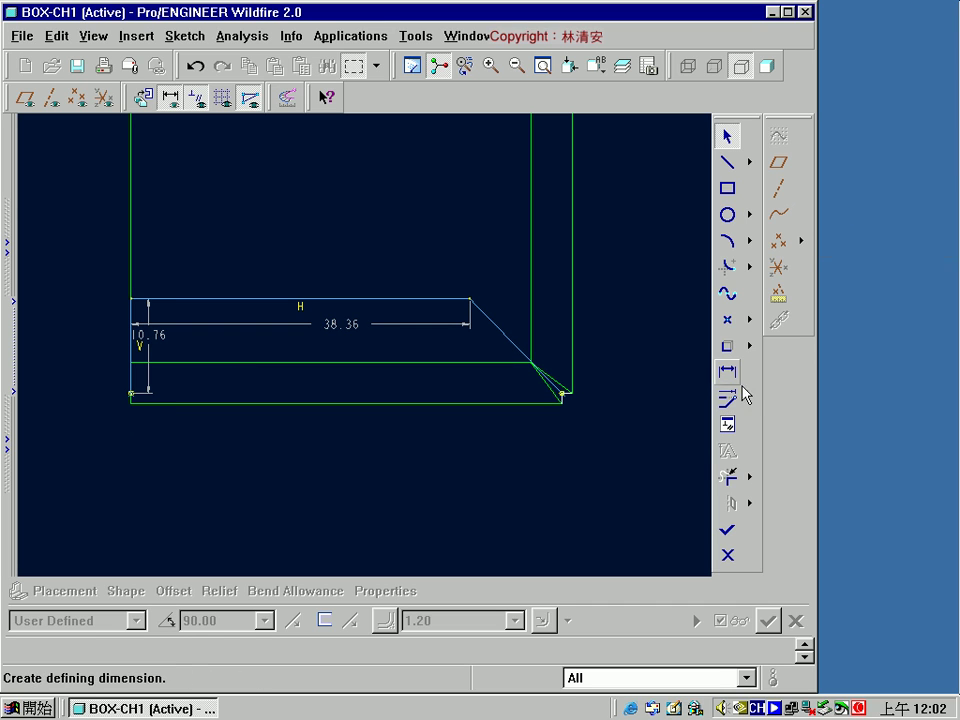
Step: Add an angle dimension between the slanted line and the bottom line
{"action": "left_click", "coordinate": [727, 372]}
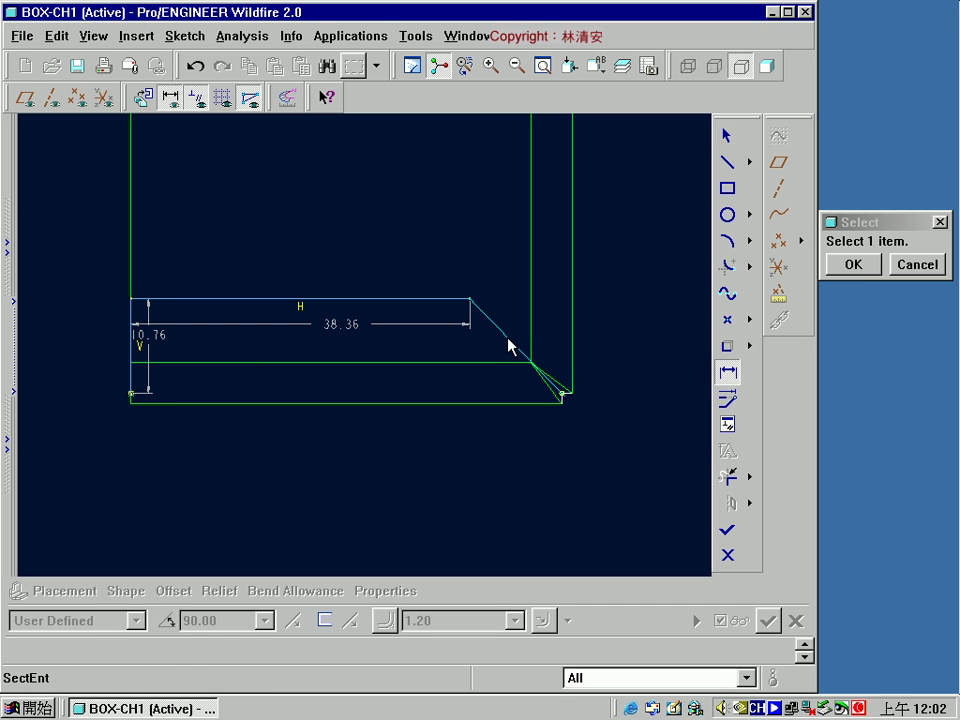
{"action": "left_click", "coordinate": [509, 345]}
{"action": "left_click", "coordinate": [488, 404]}
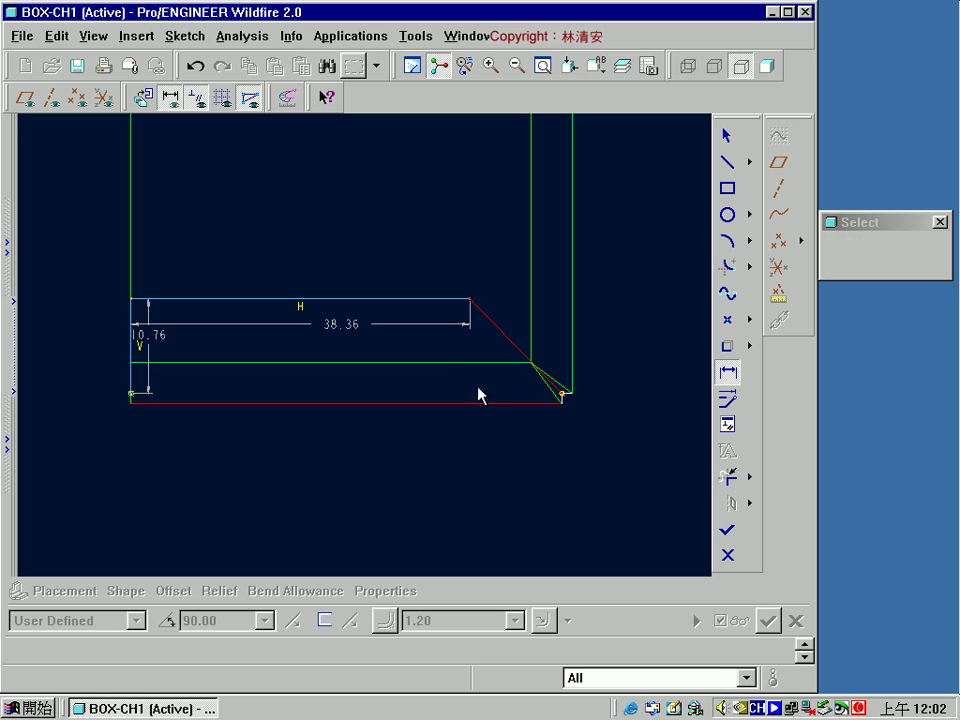
{"action": "middle_click", "coordinate": [462, 360]}
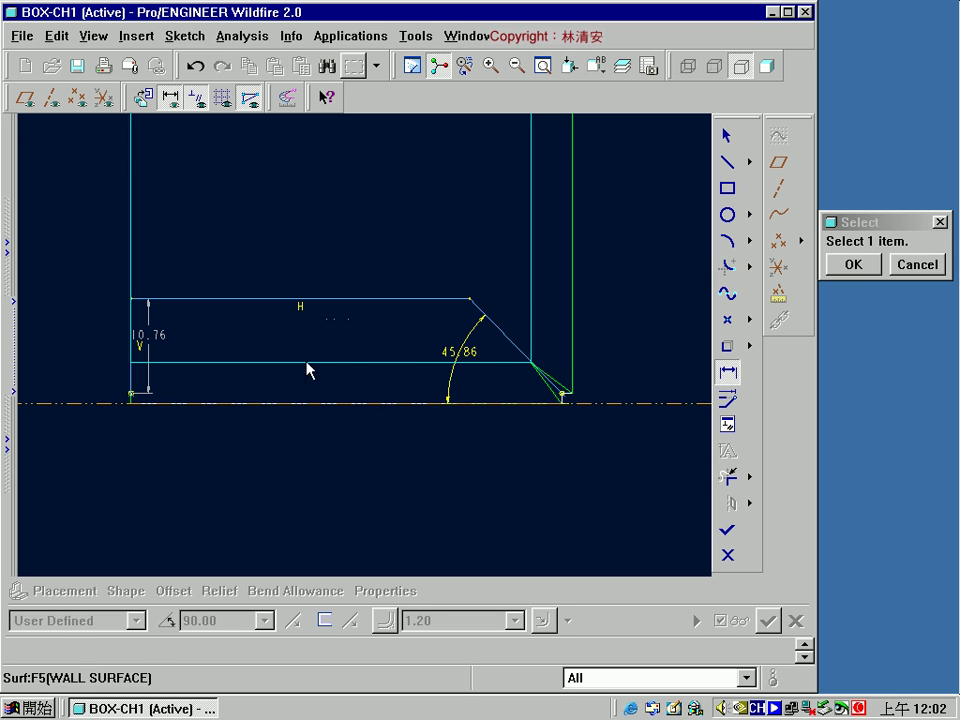
{"action": "middle_click", "coordinate": [259, 444]}
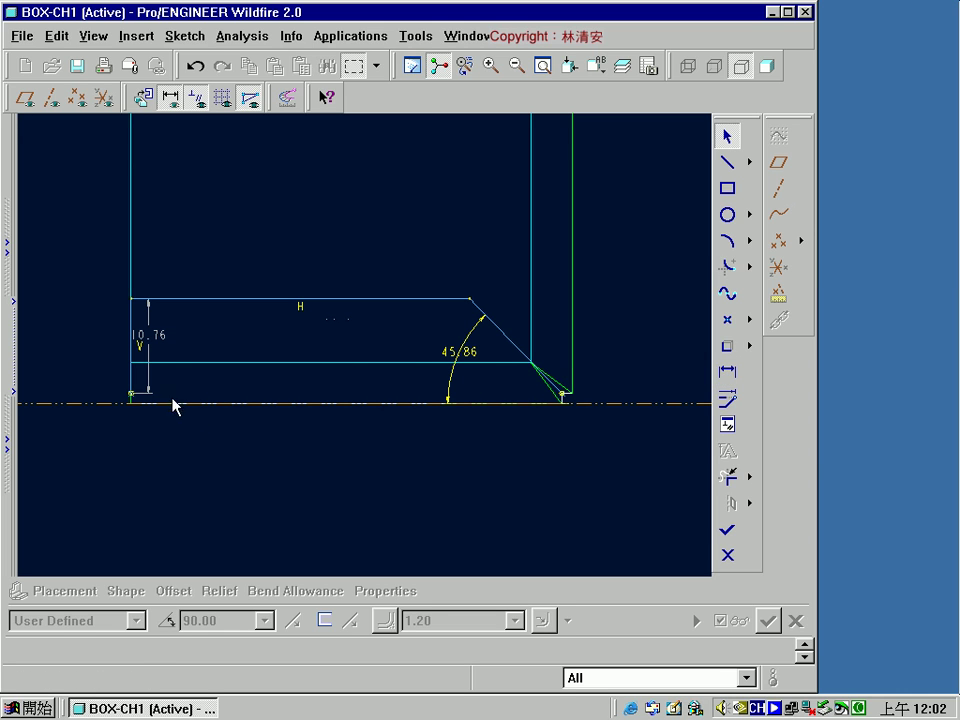
Step: Set the height to 17.50 and the angle to 45°, then accept the profile
{"action": "double_click", "coordinate": [156, 334]}
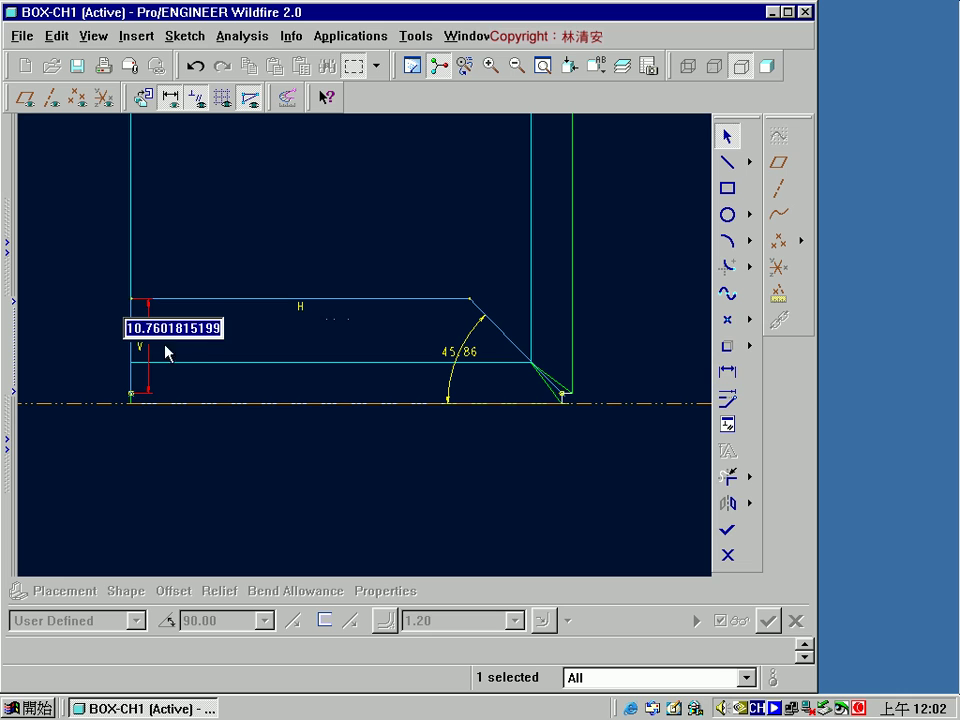
{"action": "type", "text": "17.5"}
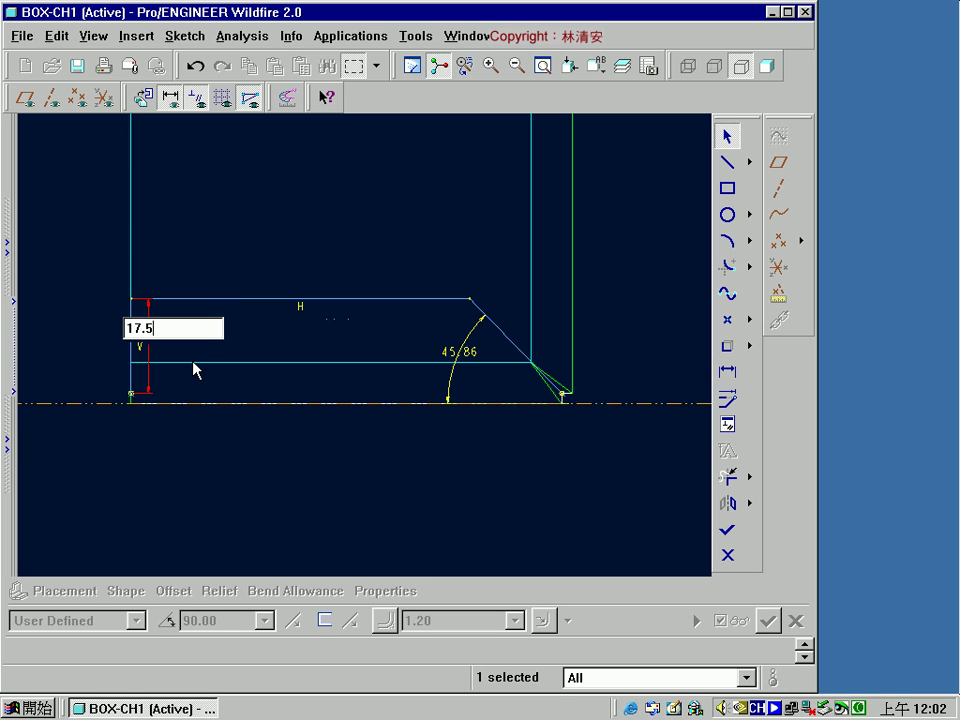
{"action": "key", "text": "Return"}
{"action": "double_click", "coordinate": [464, 360]}
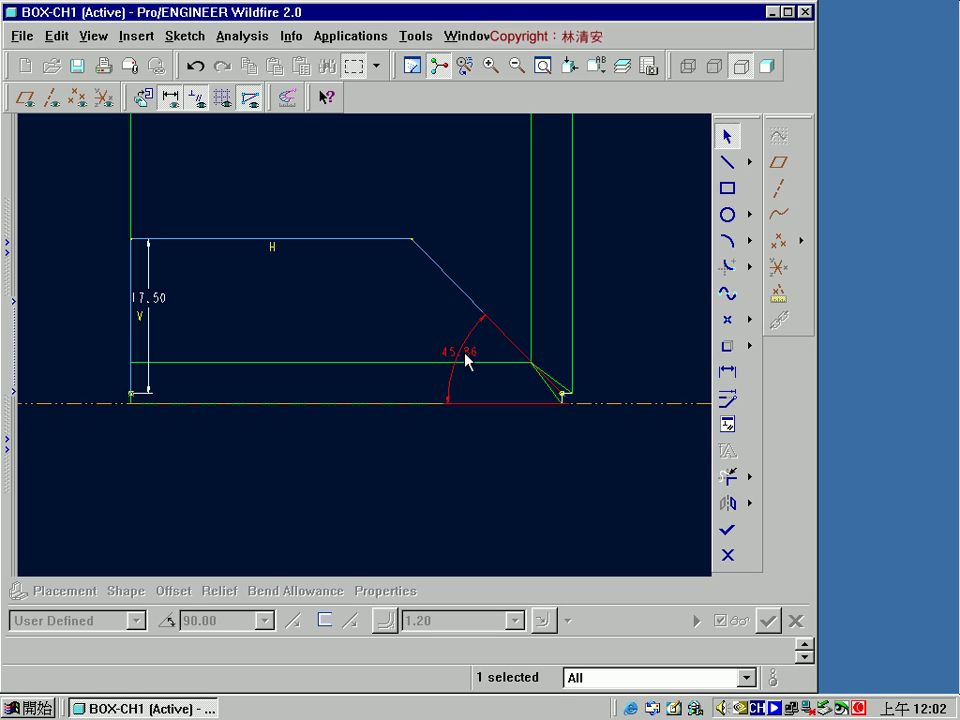
{"action": "type", "text": "45"}
{"action": "key", "text": "Return"}
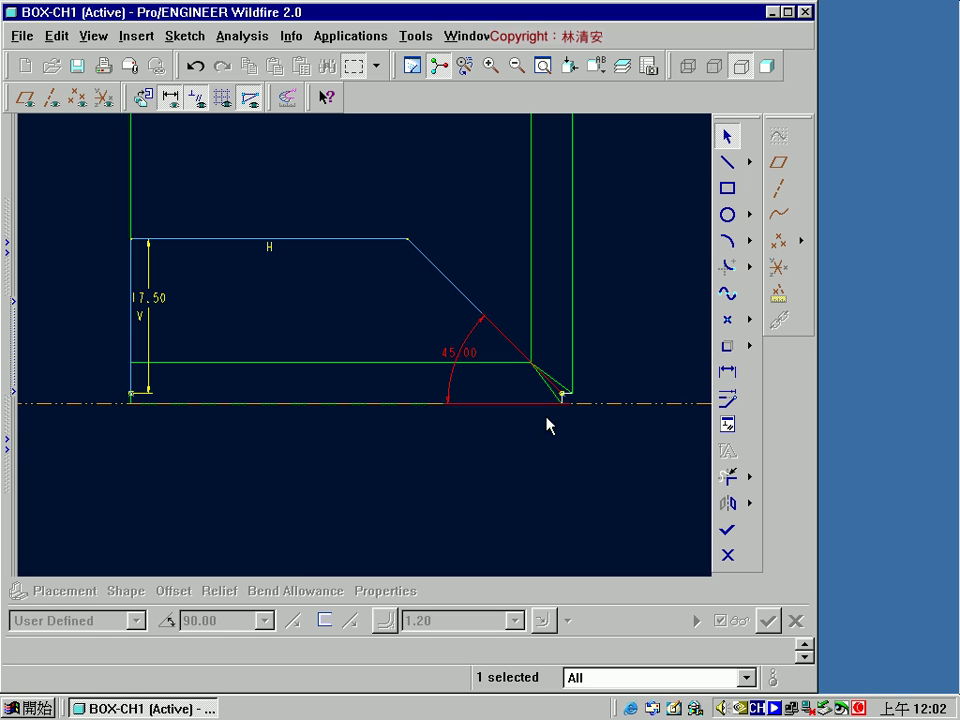
{"action": "left_click", "coordinate": [727, 532]}
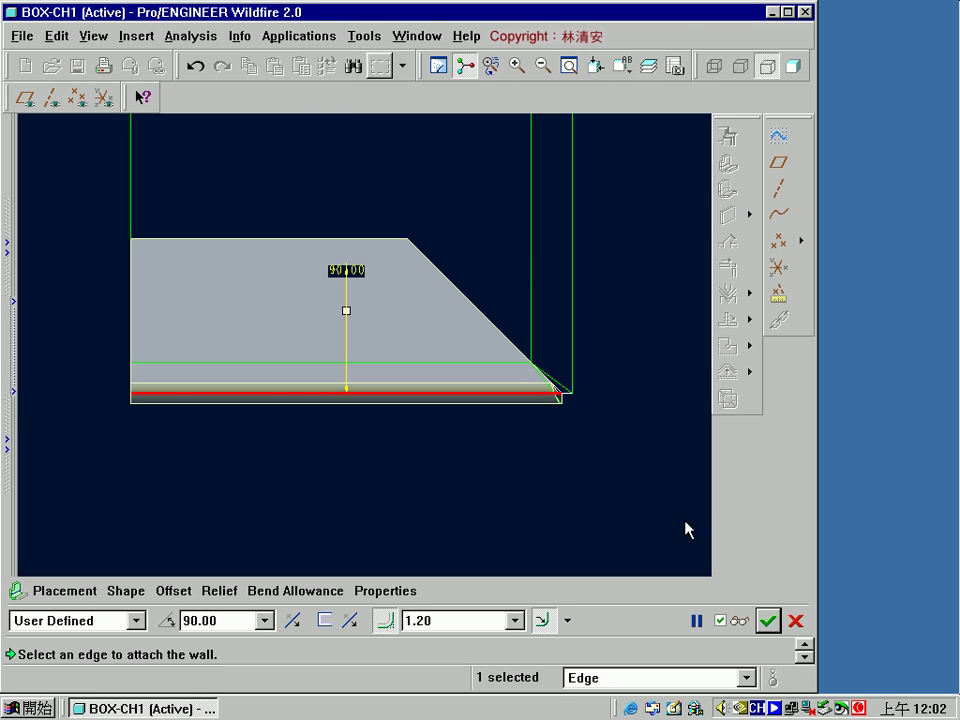
{"action": "left_click", "coordinate": [622, 70]}
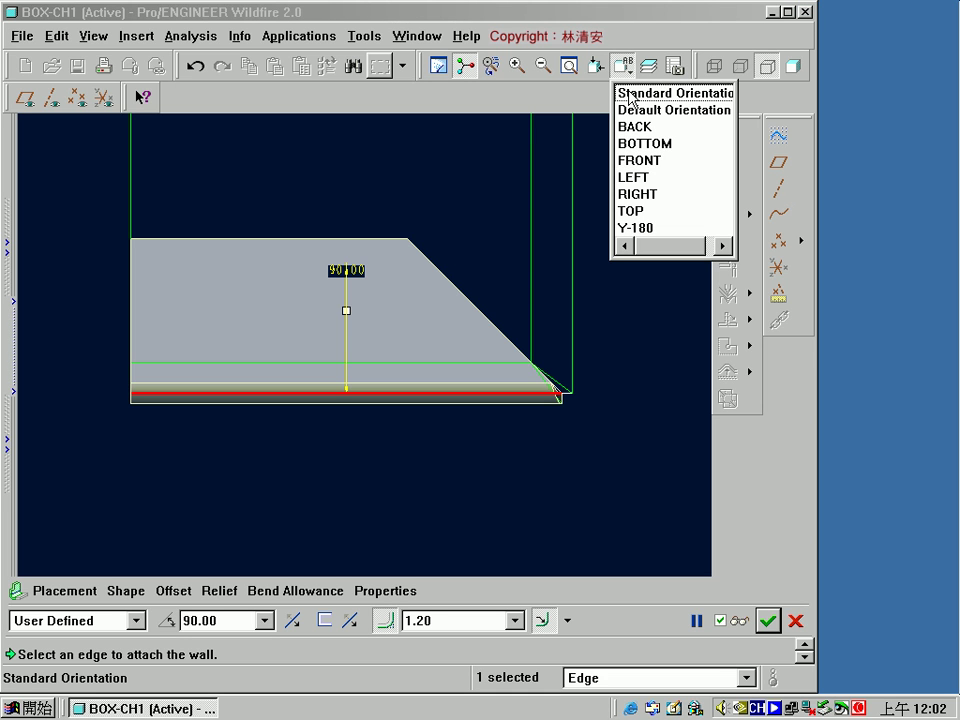
Step: In standard orientation, set the bend radius to 1.00 and finish the chamfered wall
{"action": "left_click", "coordinate": [631, 94]}
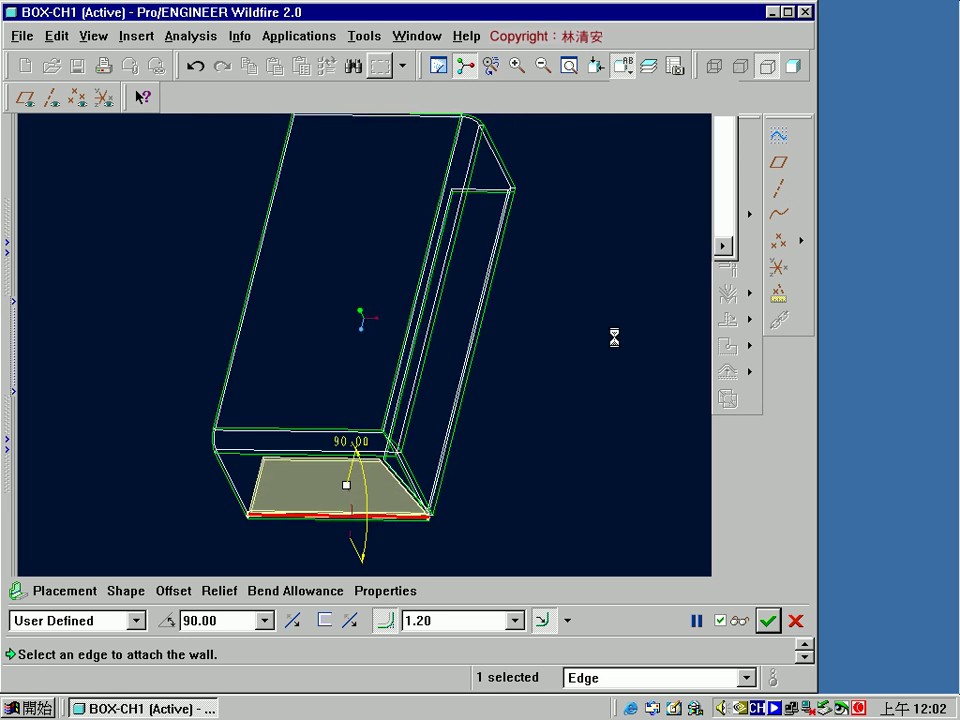
{"action": "double_click", "coordinate": [497, 616]}
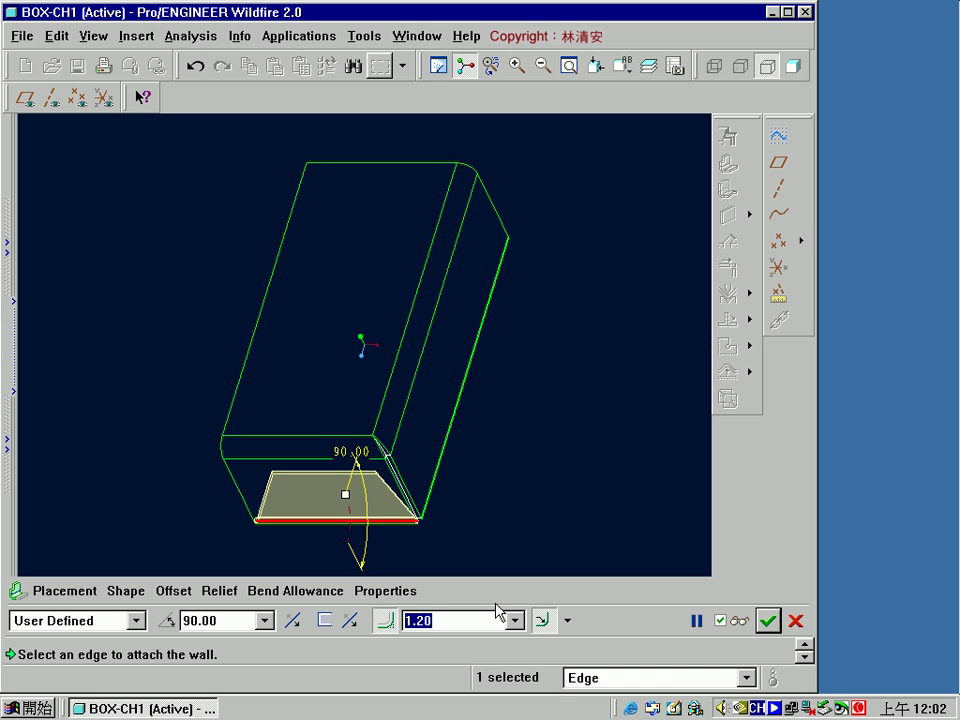
{"action": "type", "text": "1"}
{"action": "key", "text": "Return"}
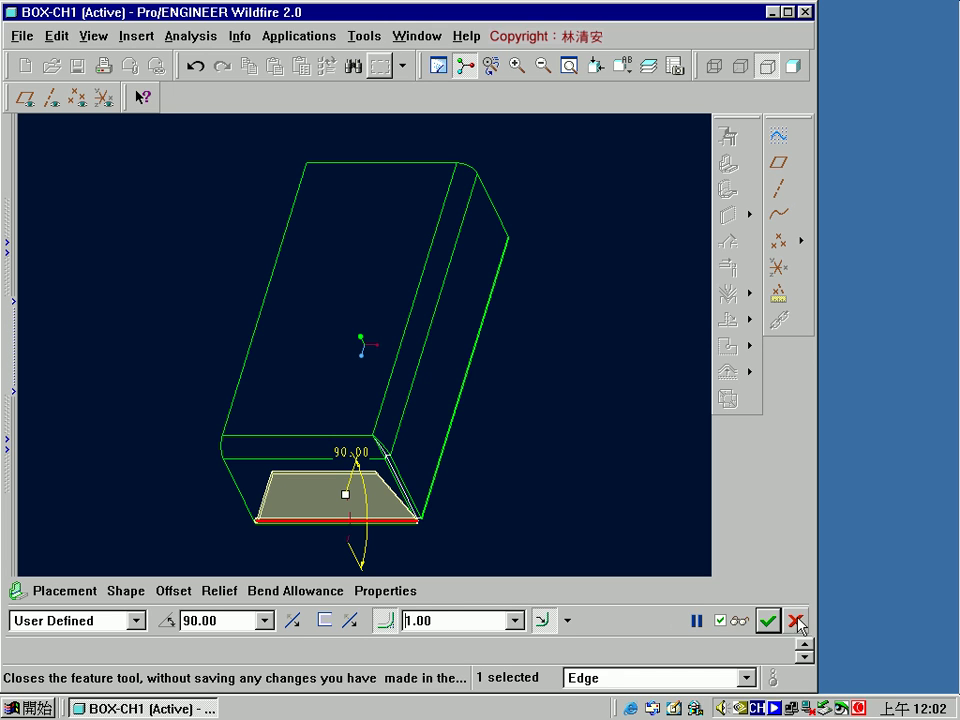
{"action": "left_click", "coordinate": [796, 621]}
Step: Turn the model to the saved Y-180 view and spin it to the other side
{"action": "left_click", "coordinate": [622, 65]}
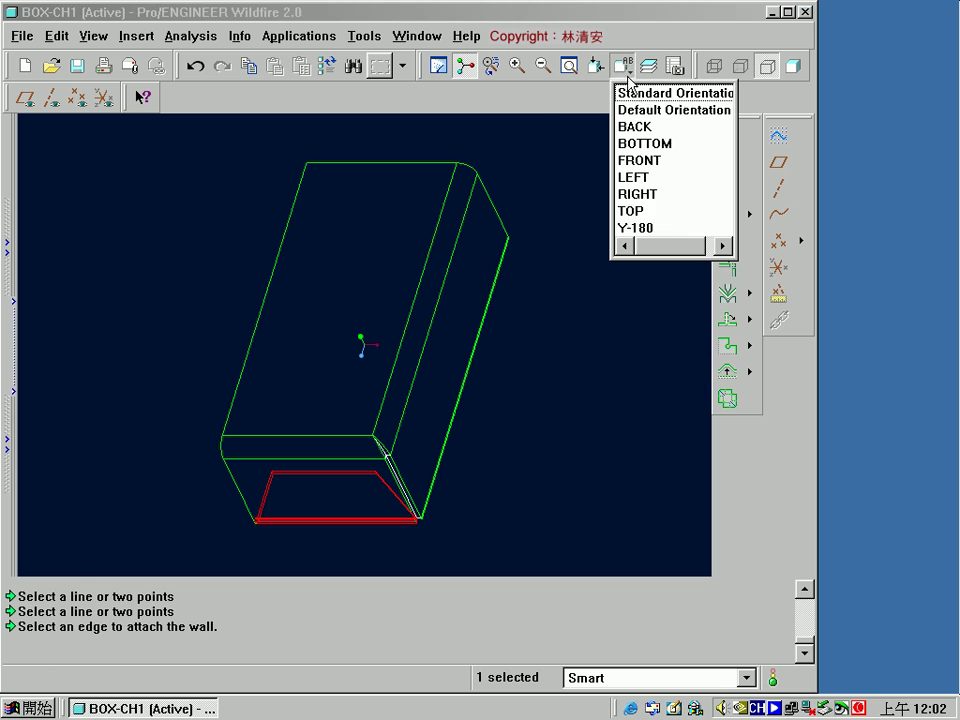
{"action": "left_click", "coordinate": [647, 228]}
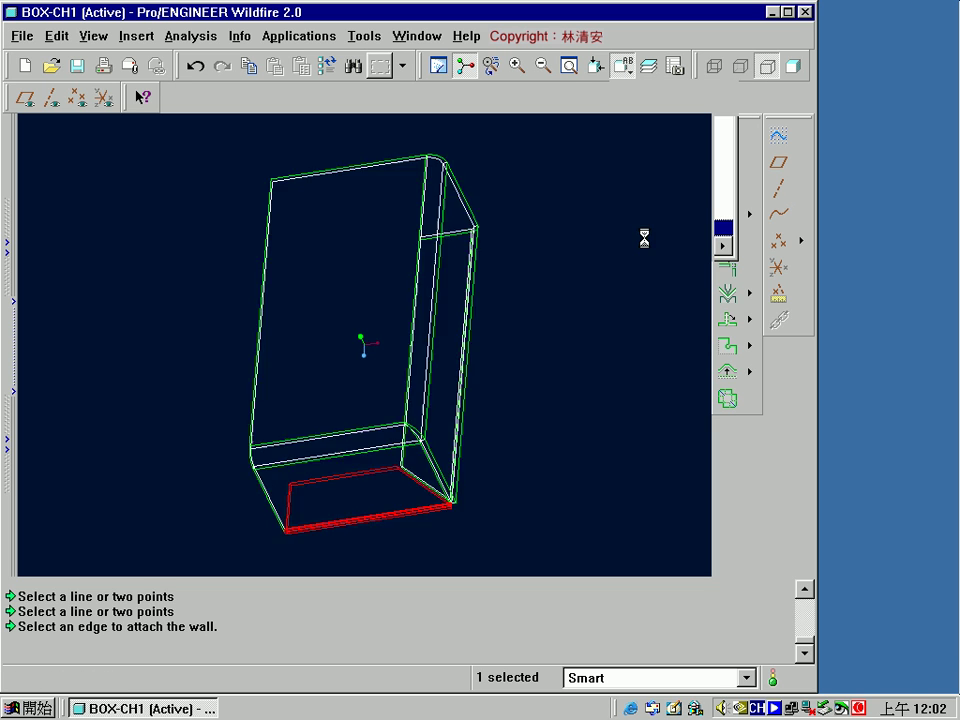
{"action": "middle_click_drag", "start_coordinate": [507, 311], "coordinate": [469, 347]}
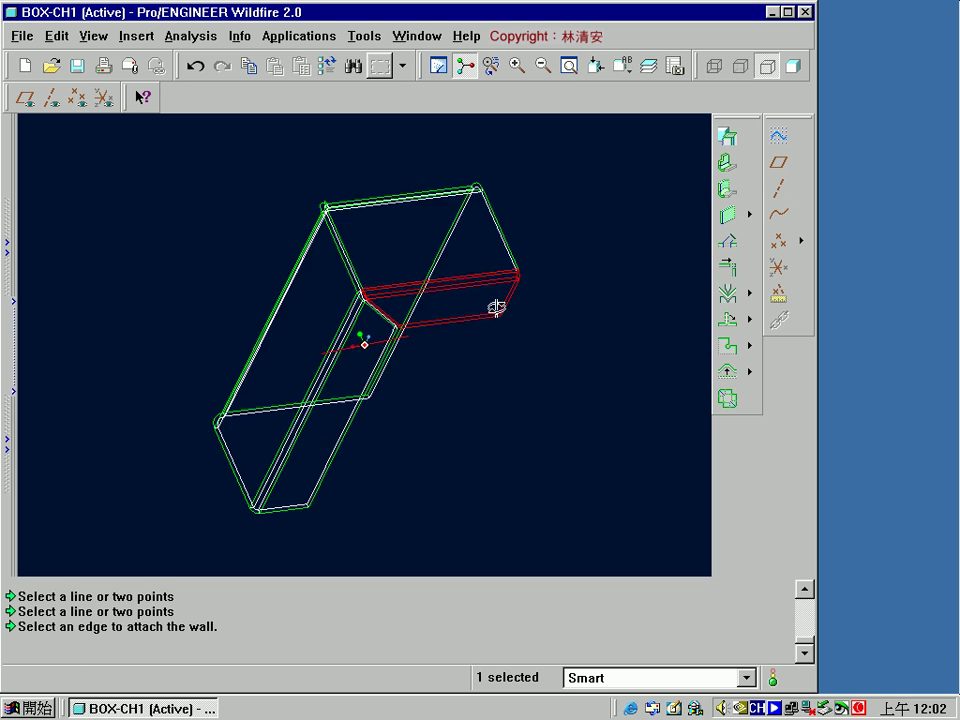
Step: Apply the TOP saved view, zoom in and select the base wall's long edge
{"action": "left_click", "coordinate": [622, 65]}
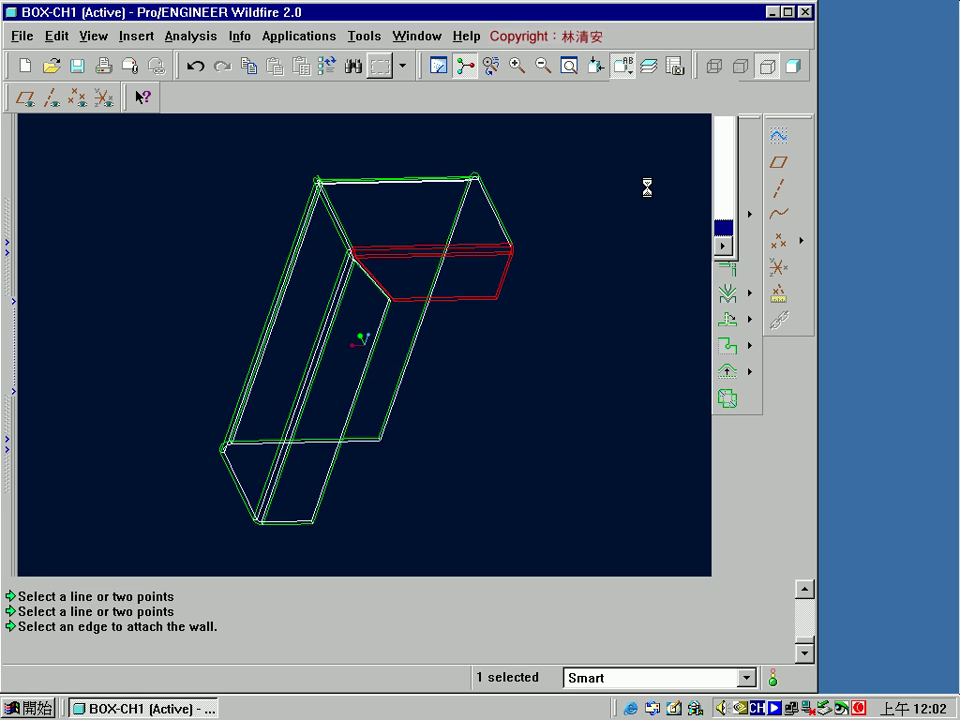
{"action": "left_click", "coordinate": [648, 195]}
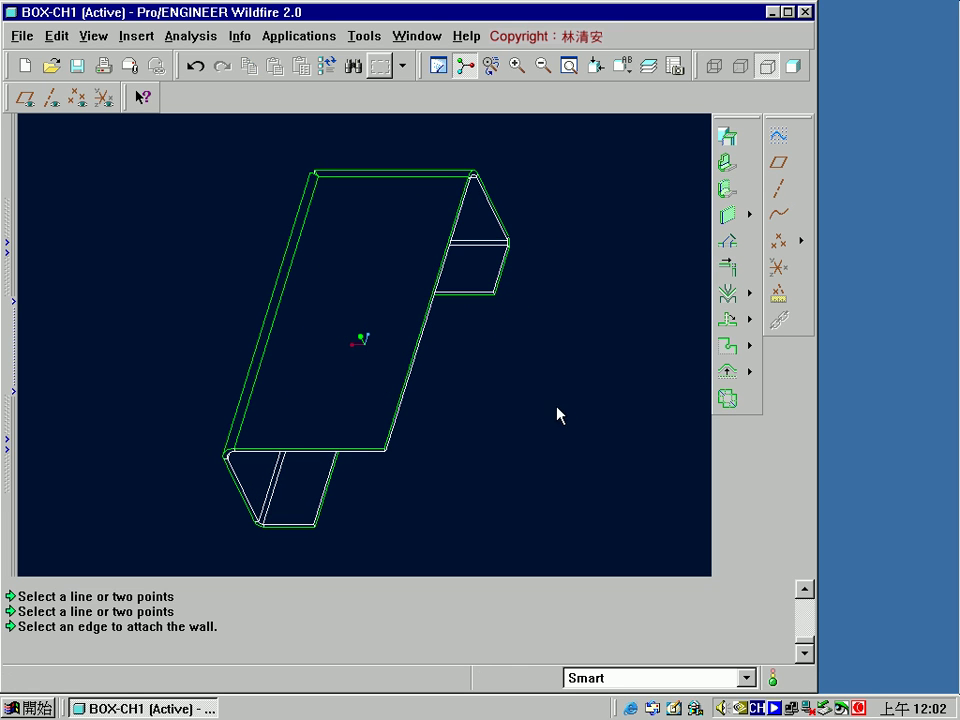
{"action": "scroll", "coordinate": [308, 474], "scroll_direction": "down", "scroll_amount": 3}
{"action": "scroll", "coordinate": [313, 468], "scroll_direction": "down", "scroll_amount": 2}
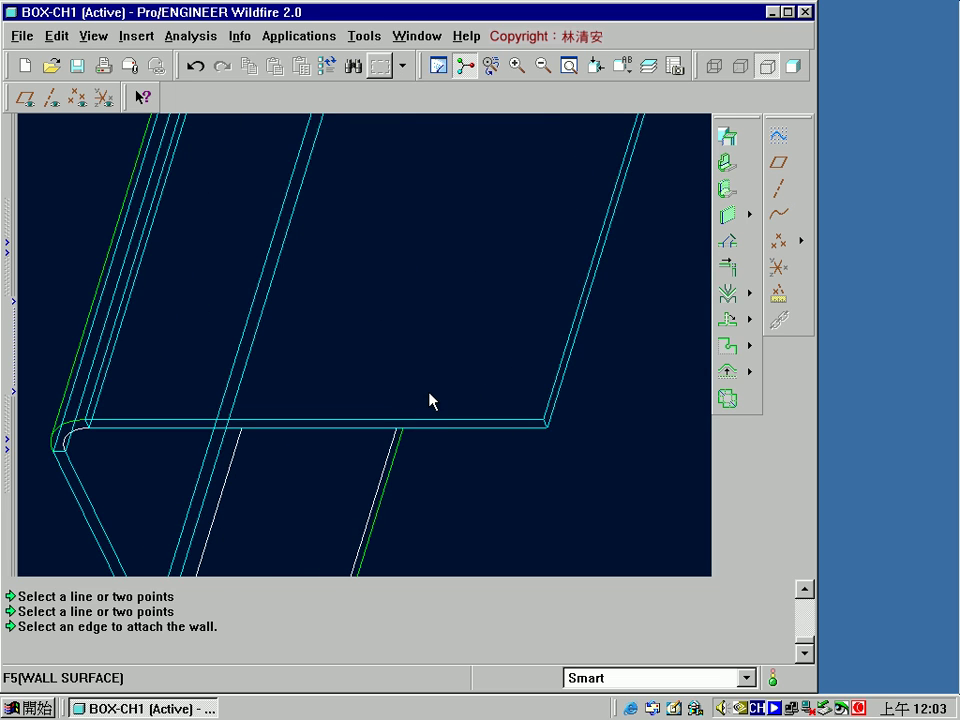
{"action": "left_click", "coordinate": [431, 399]}
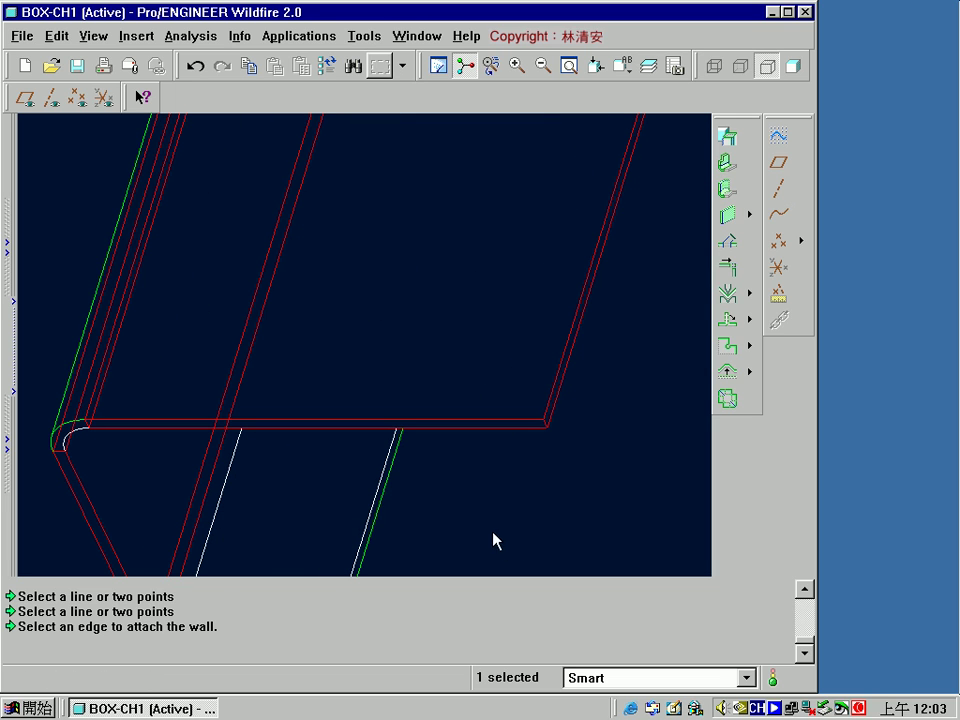
{"action": "left_click", "coordinate": [470, 421]}
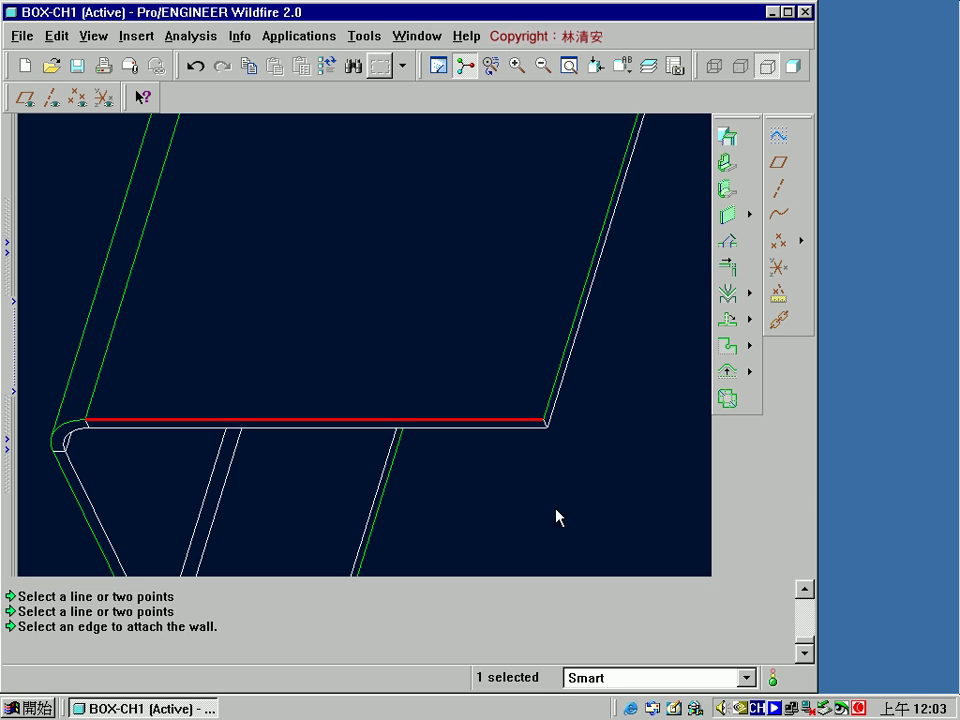
Step: Start a User Defined flange on the base edge, open its sketch placement, and show datum planes
{"action": "left_click", "coordinate": [727, 190]}
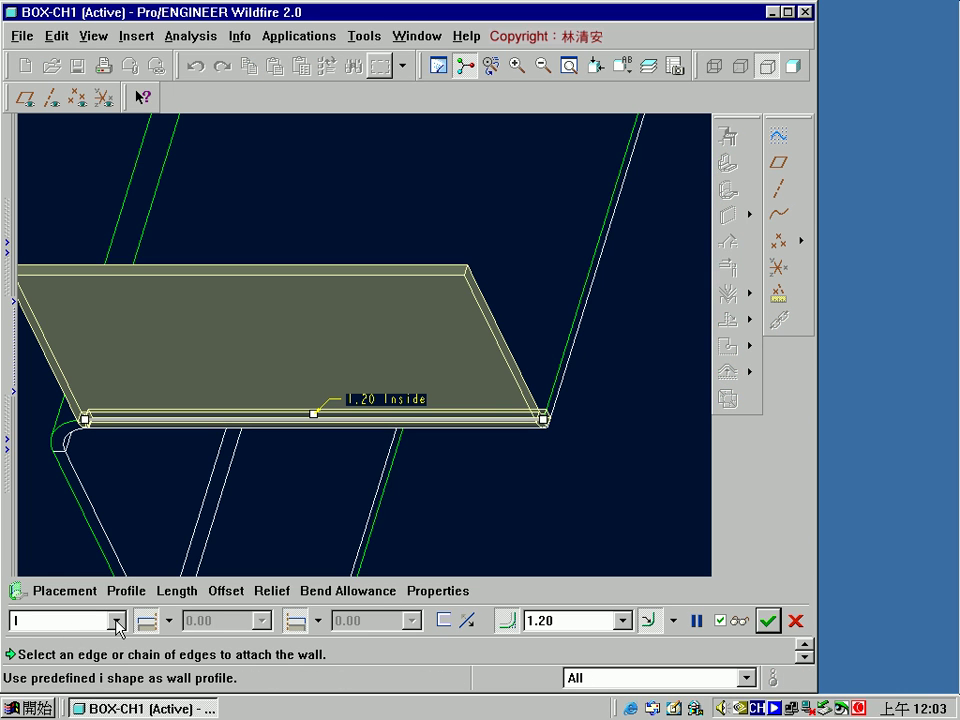
{"action": "left_click", "coordinate": [117, 621]}
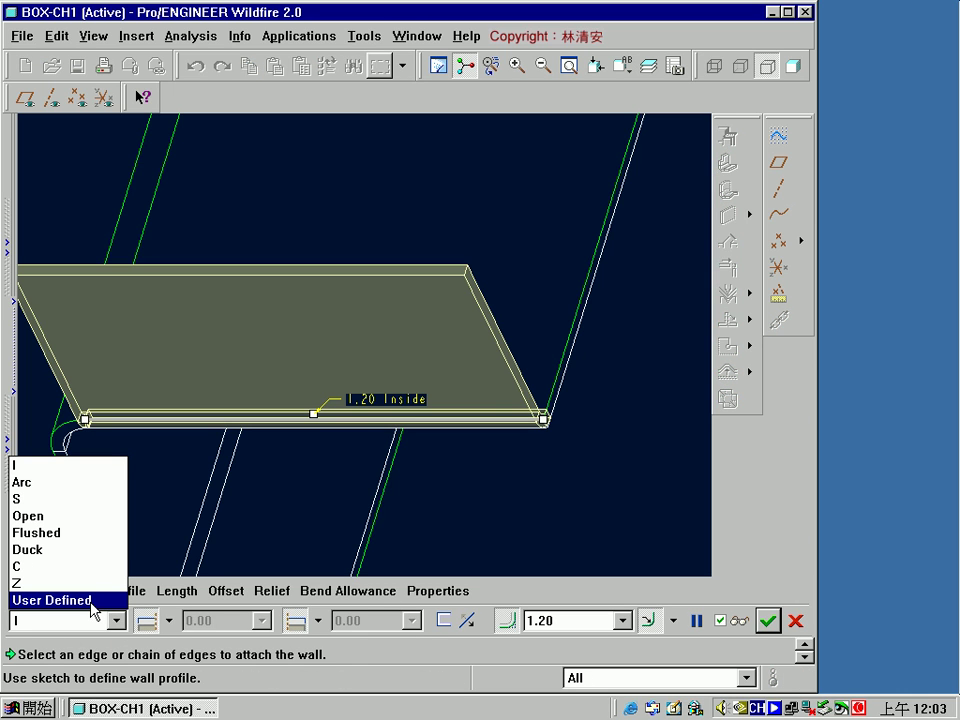
{"action": "left_click", "coordinate": [93, 601]}
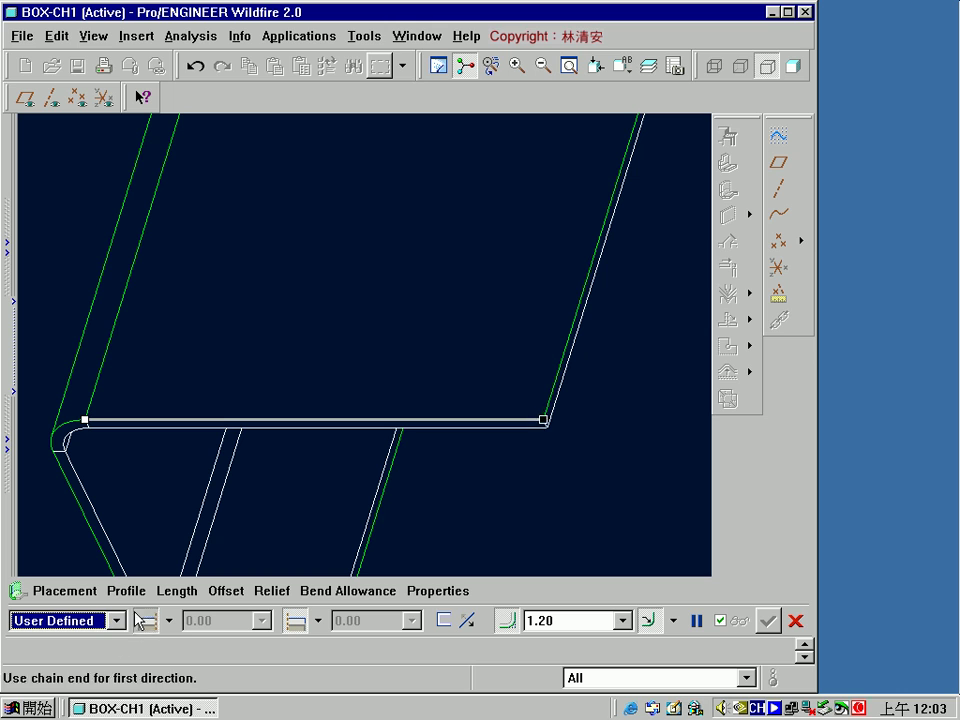
{"action": "left_click", "coordinate": [130, 592]}
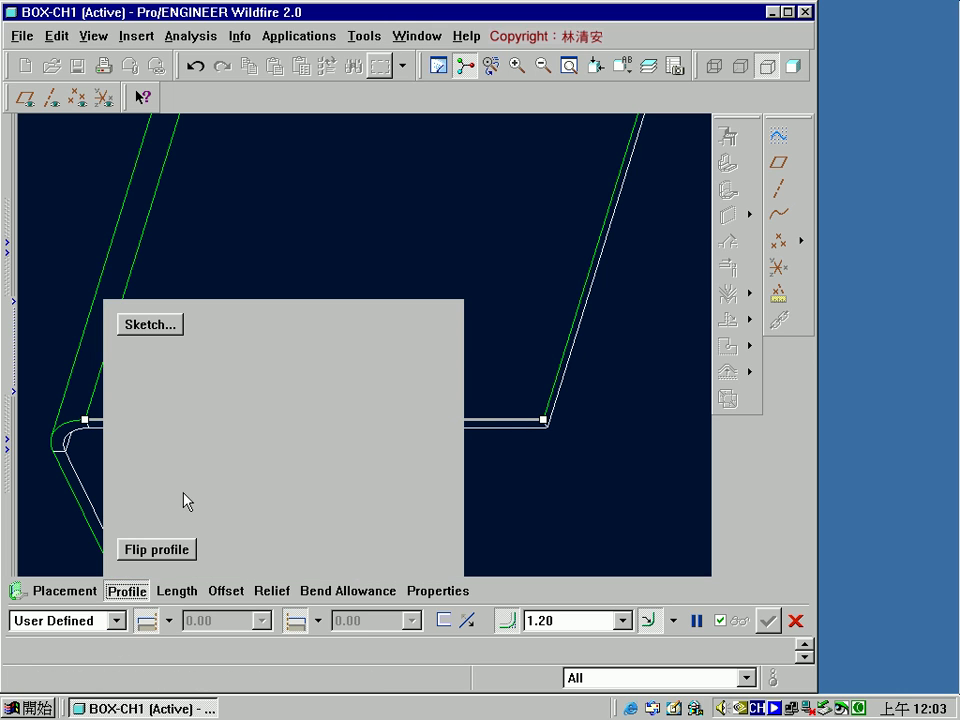
{"action": "left_click", "coordinate": [161, 330]}
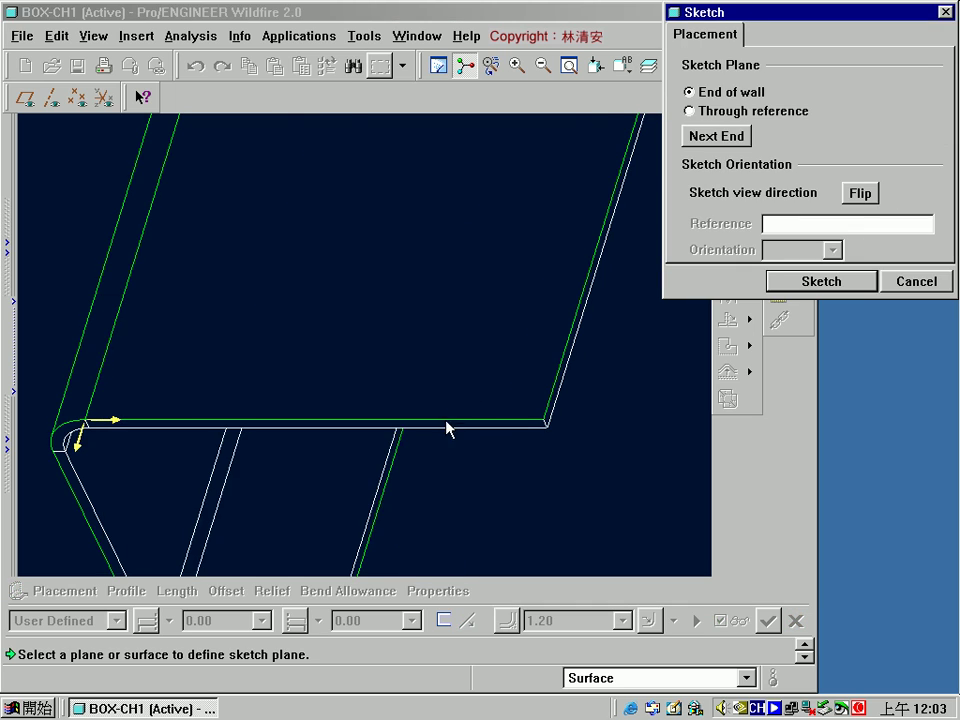
{"action": "scroll", "coordinate": [446, 429], "scroll_direction": "up", "scroll_amount": 5}
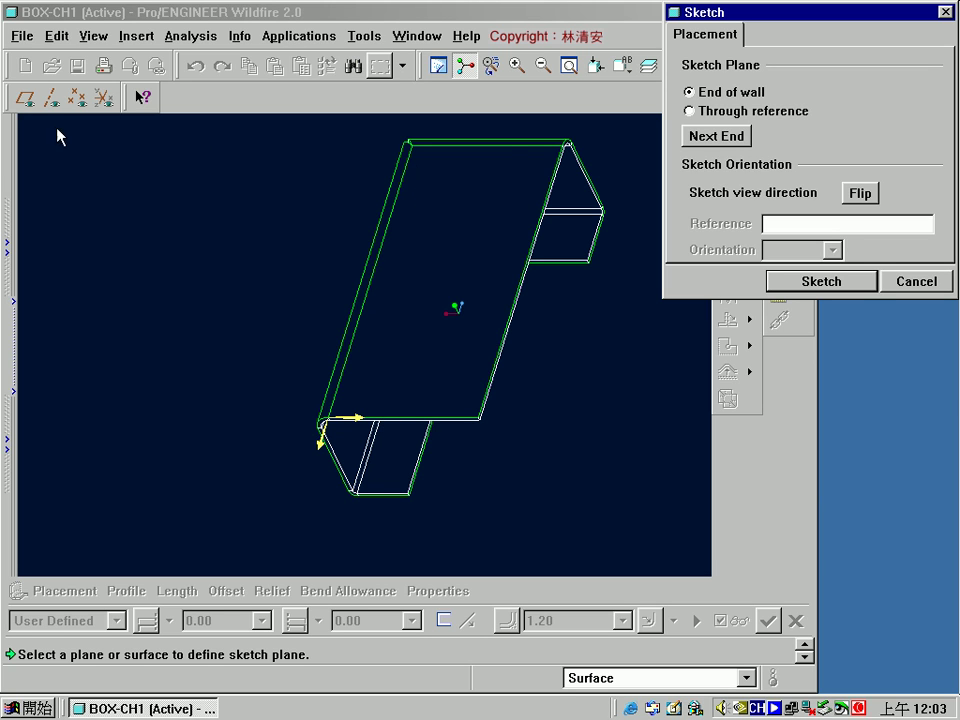
{"action": "left_click", "coordinate": [27, 101]}
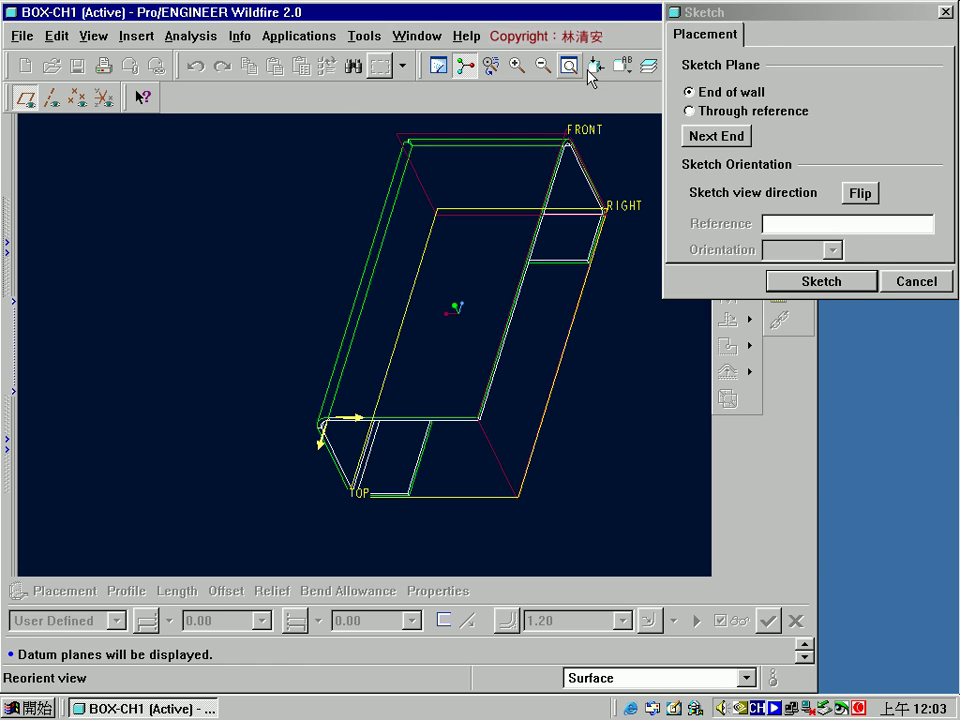
{"action": "left_click_drag", "start_coordinate": [767, 12], "coordinate": [917, 223]}
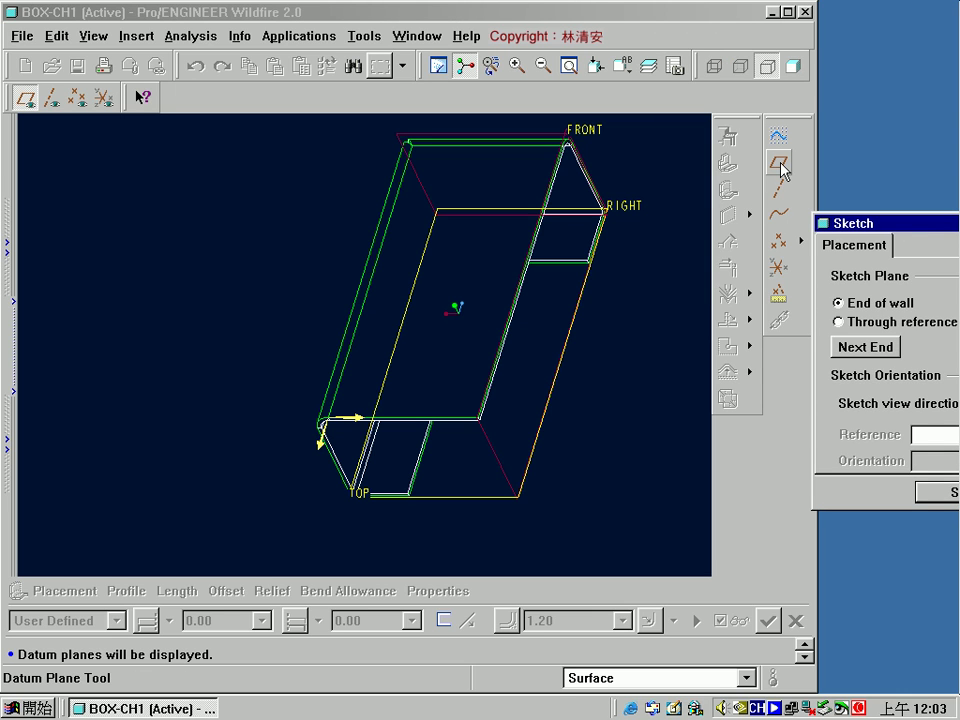
Step: Create datum plane DTM1 offset 12.50 from the RIGHT plane
{"action": "left_click", "coordinate": [780, 165]}
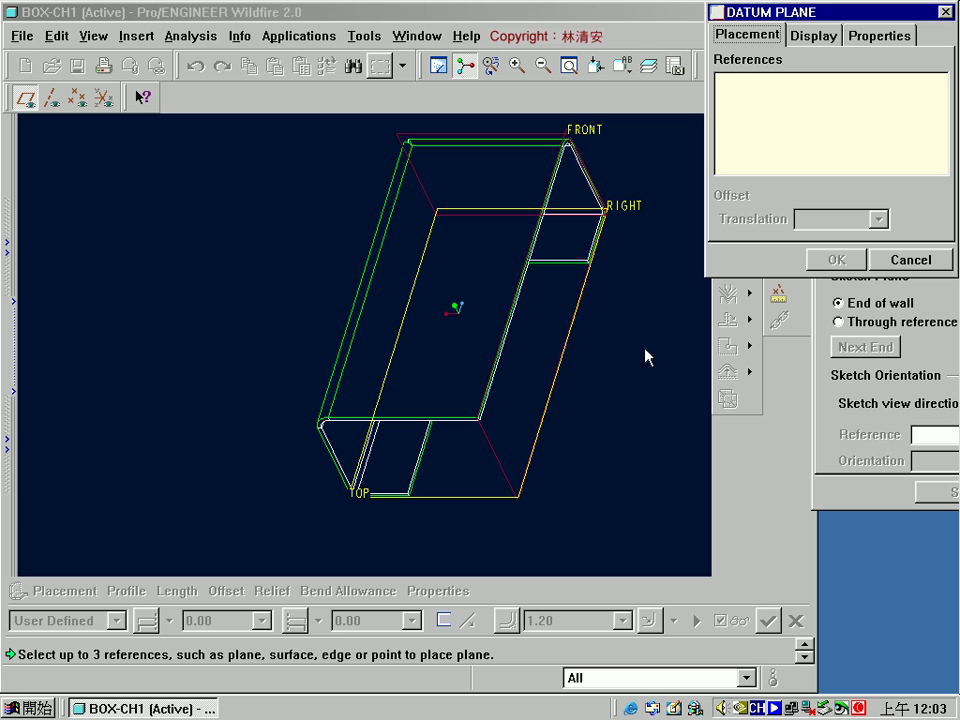
{"action": "left_click", "coordinate": [624, 208]}
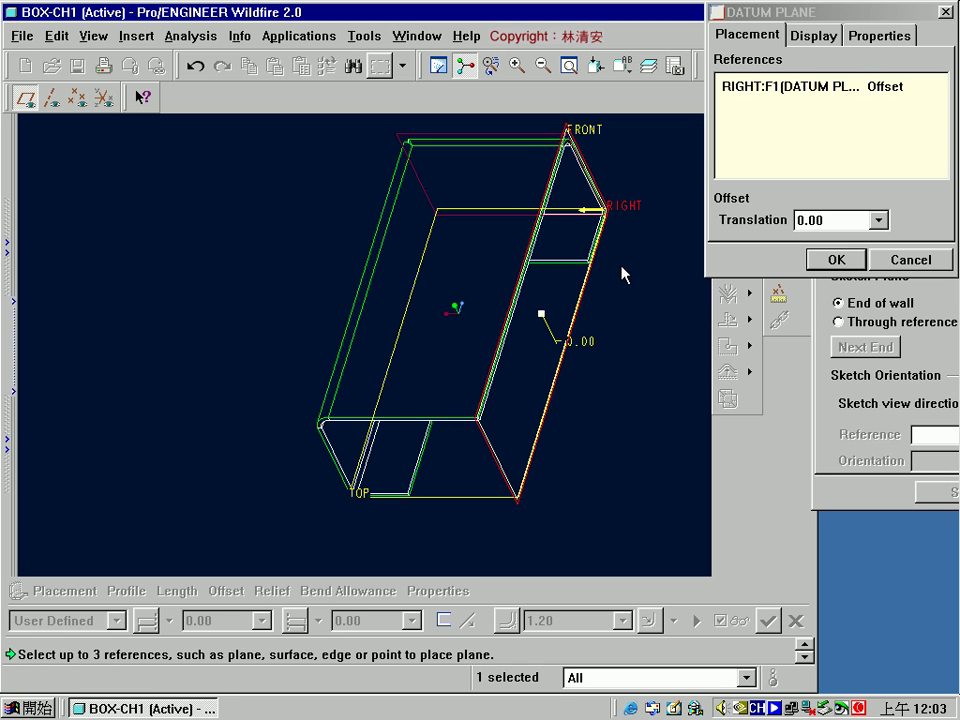
{"action": "double_click", "coordinate": [582, 341]}
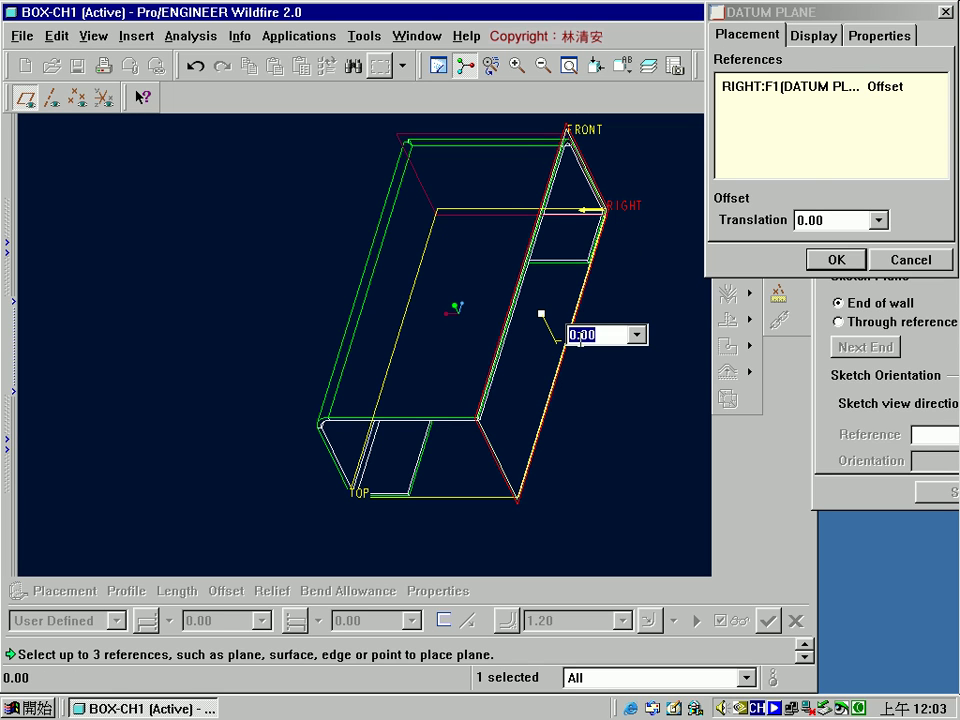
{"action": "type", "text": "12"}
{"action": "key", "text": "Return"}
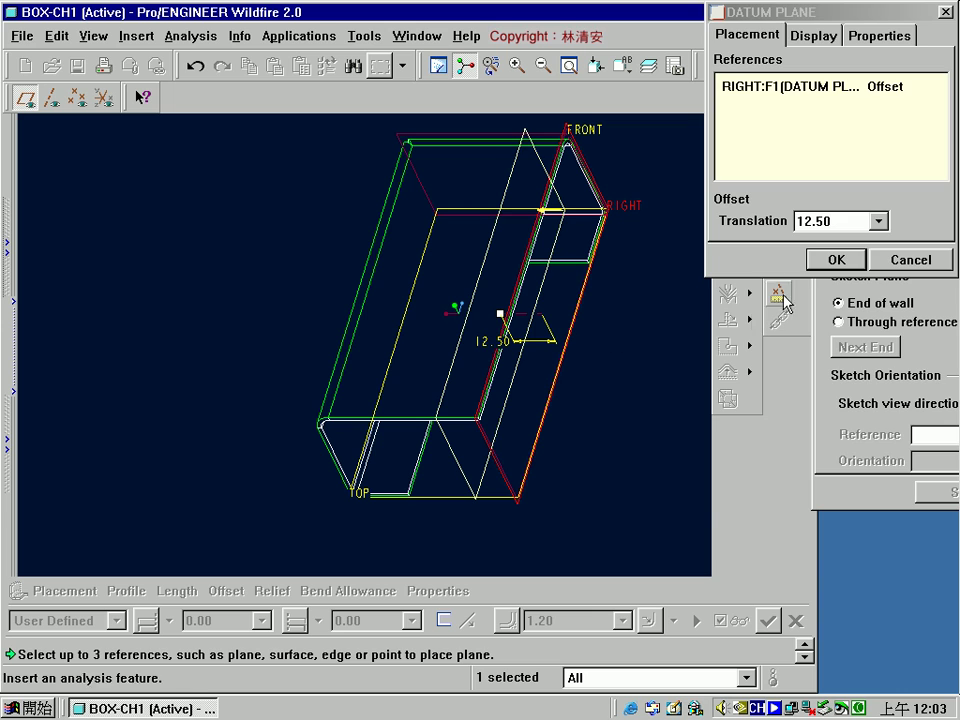
{"action": "left_click", "coordinate": [834, 259]}
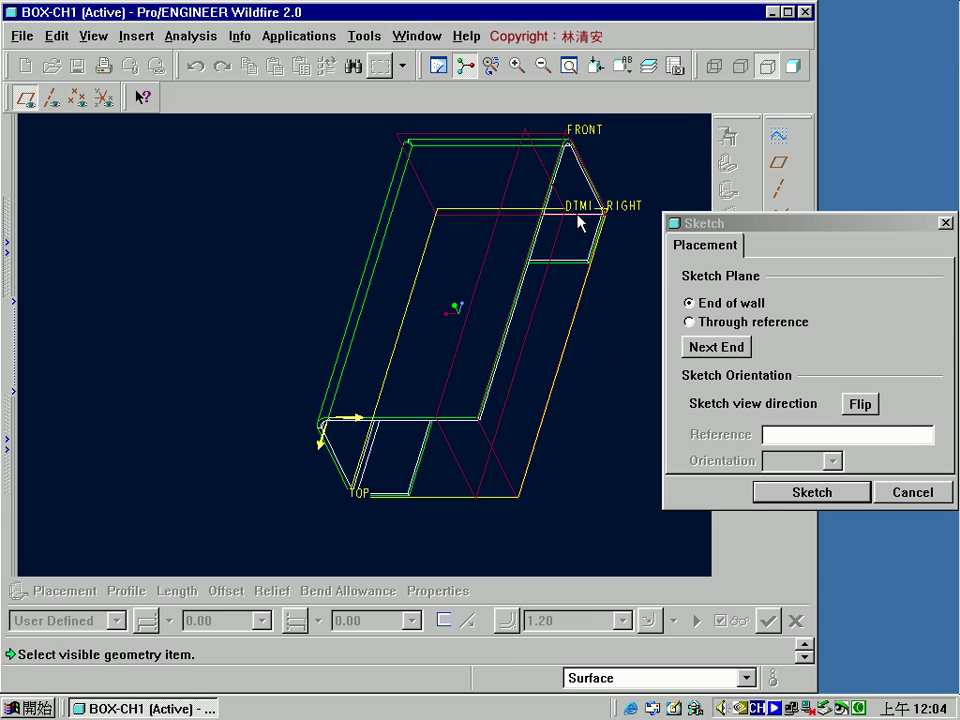
Step: Place the sketch through DTM1, oriented to TOP, and enter the sketcher
{"action": "left_click", "coordinate": [726, 324]}
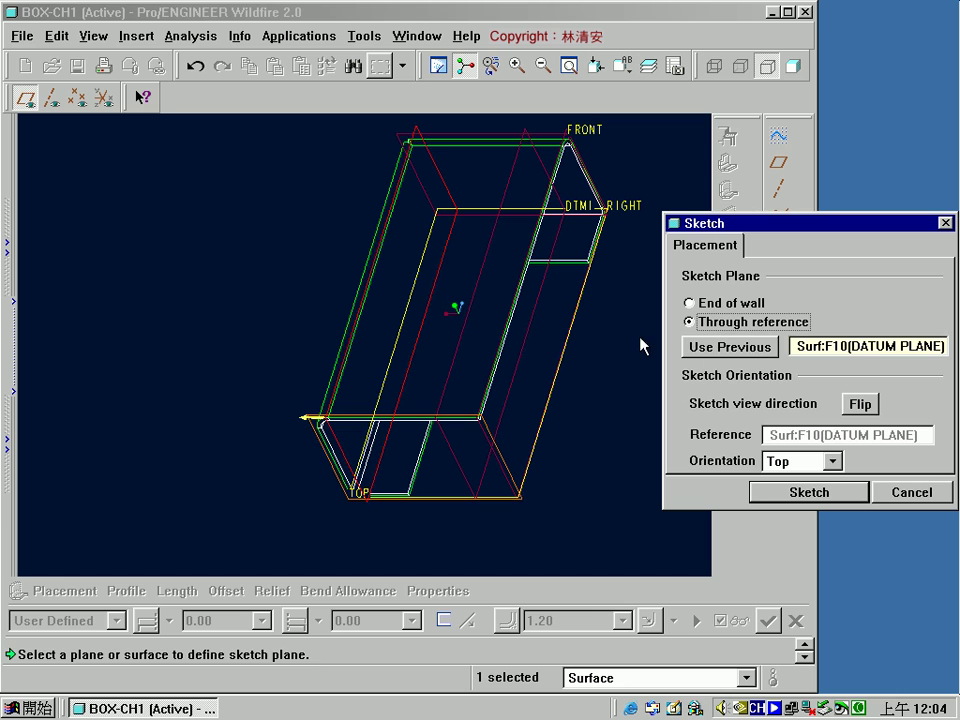
{"action": "left_click", "coordinate": [508, 194]}
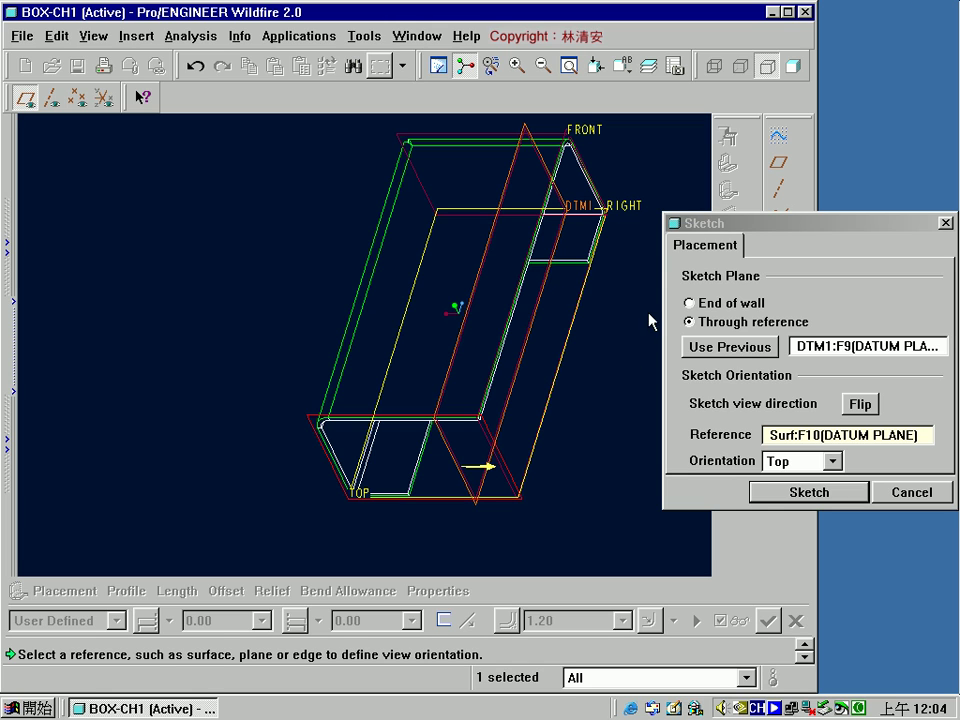
{"action": "left_click", "coordinate": [358, 502]}
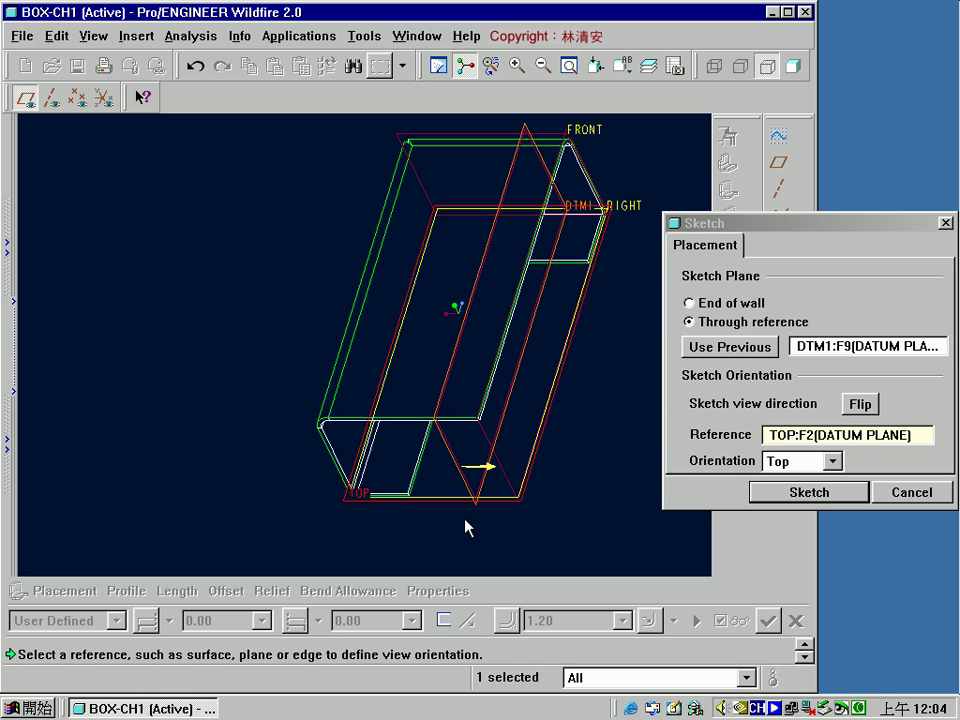
{"action": "left_click", "coordinate": [795, 493]}
Step: Hide datum planes and draw the slanted, bottom and upright line chain
{"action": "left_click", "coordinate": [25, 97]}
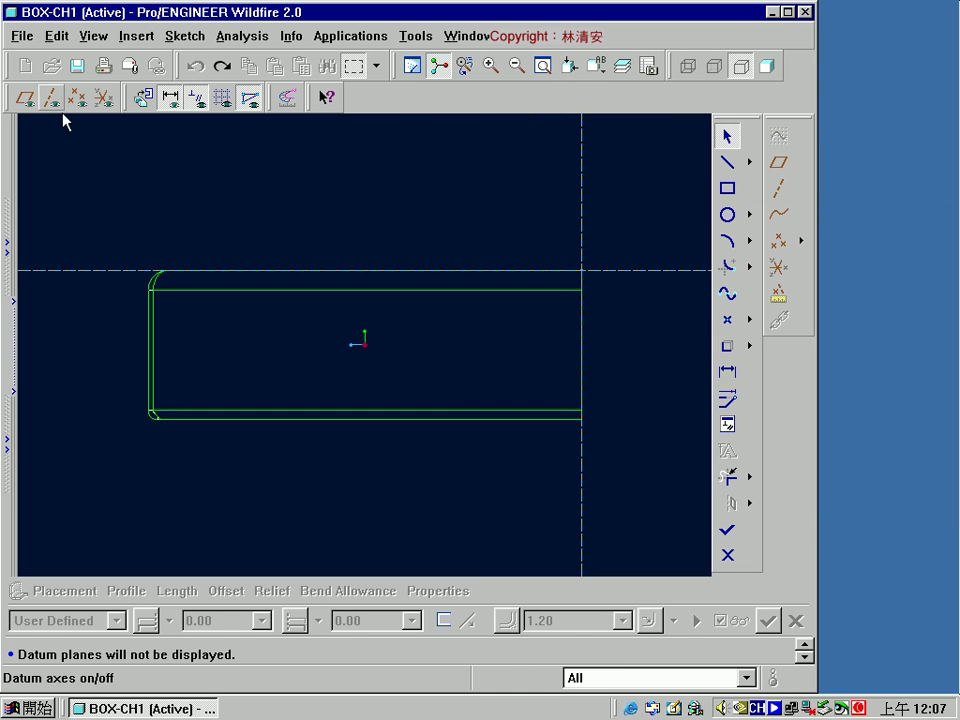
{"action": "middle_click_drag", "start_coordinate": [601, 287], "coordinate": [386, 270], "text": "shift"}
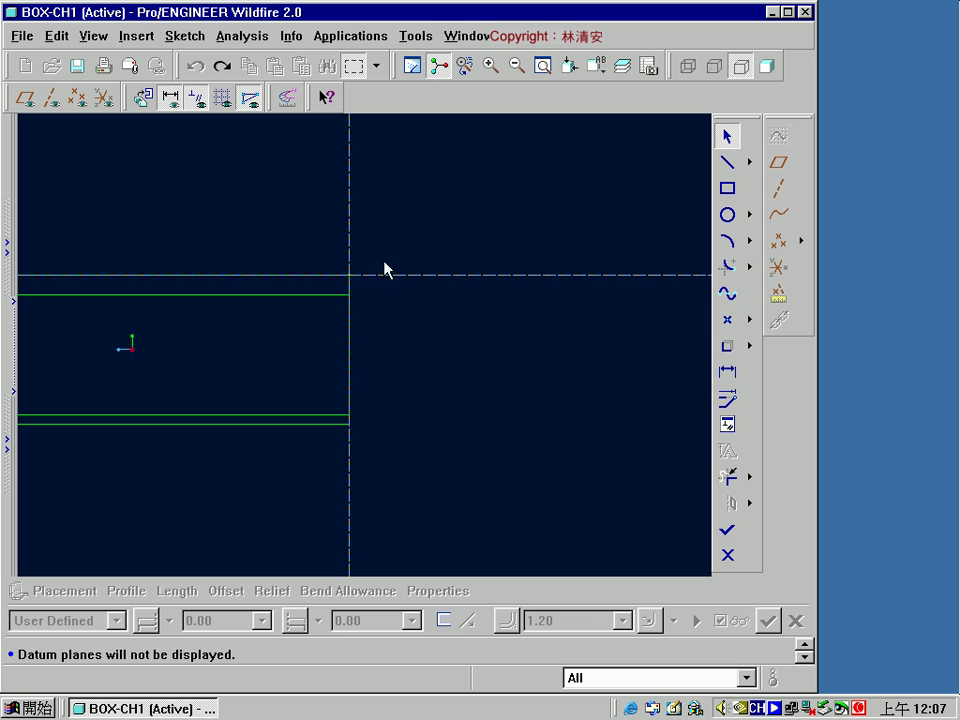
{"action": "left_click", "coordinate": [727, 161]}
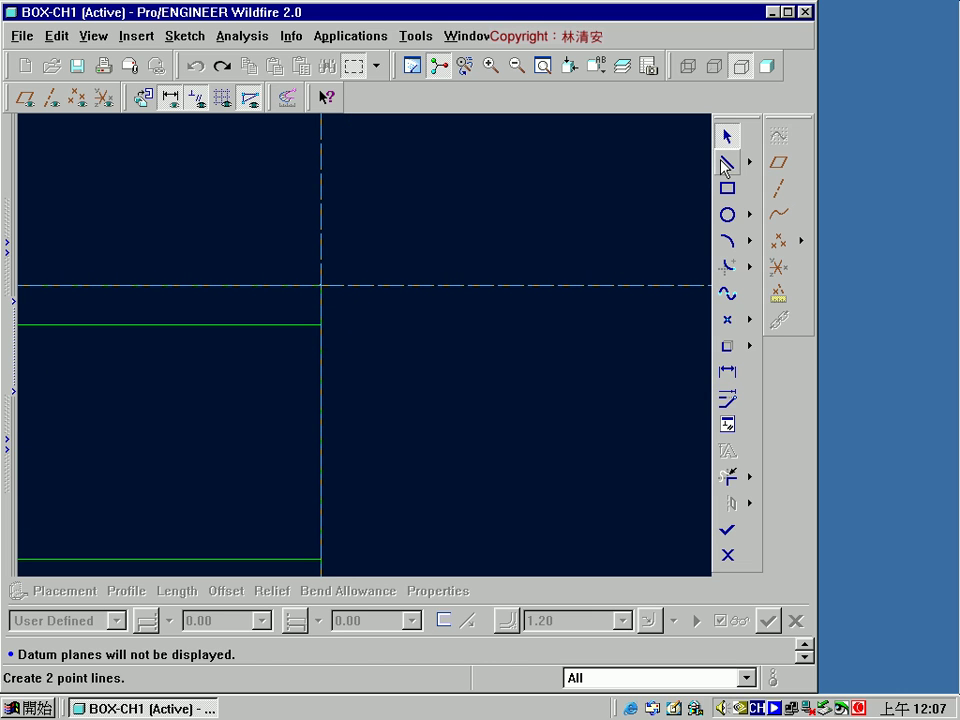
{"action": "left_click", "coordinate": [322, 285]}
{"action": "left_click", "coordinate": [420, 437]}
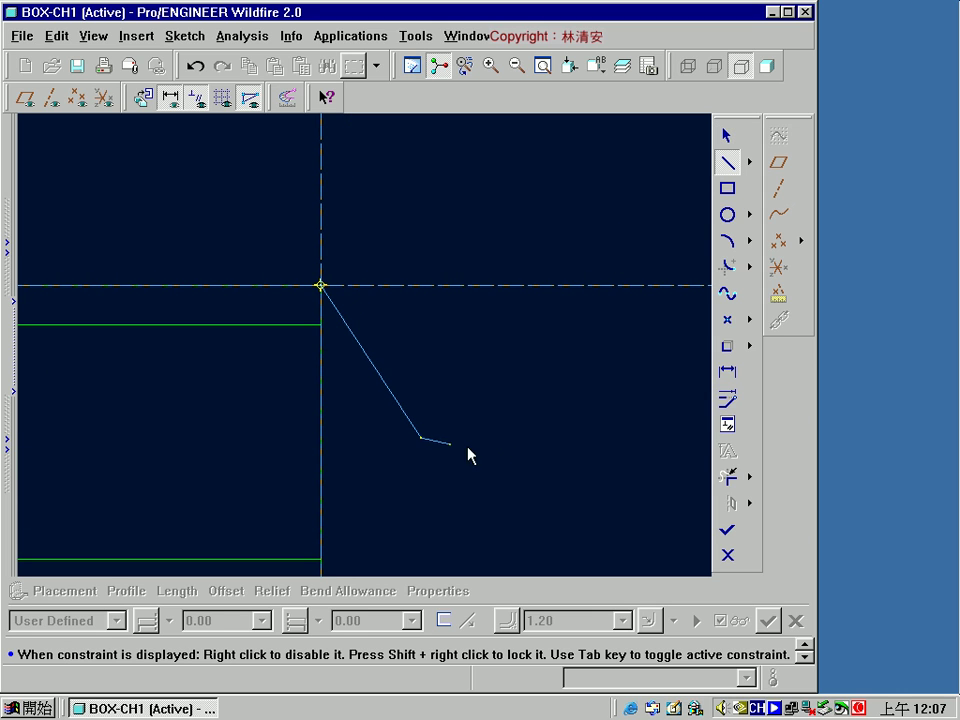
{"action": "left_click", "coordinate": [593, 363]}
{"action": "middle_click", "coordinate": [593, 363]}
Step: Round both lower corners and thicken the profile into an offset outline
{"action": "left_click", "coordinate": [727, 267]}
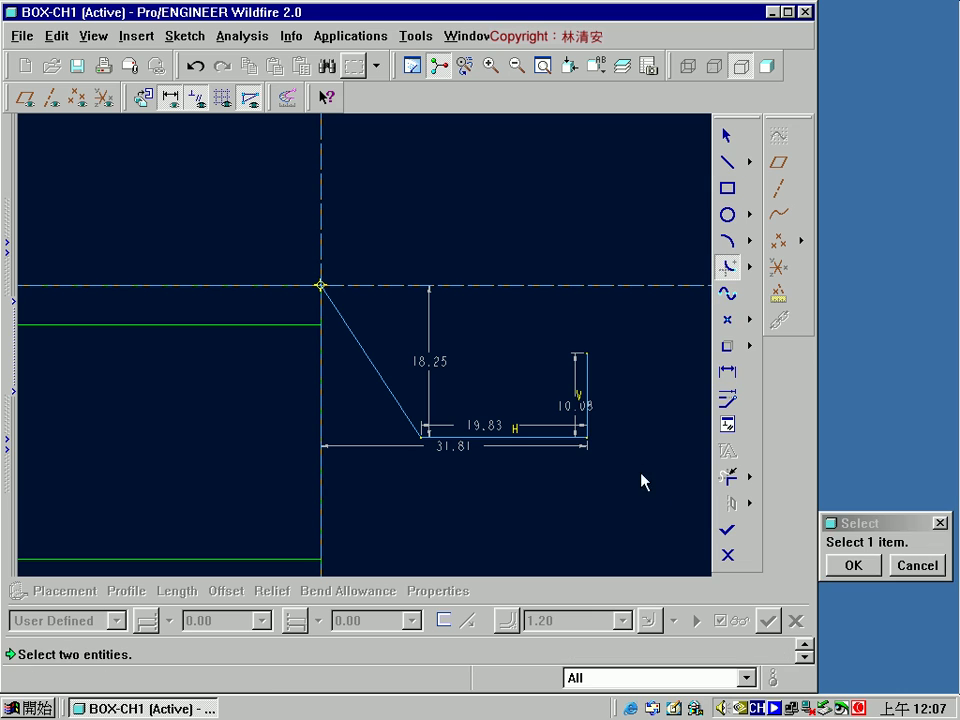
{"action": "left_click", "coordinate": [586, 418]}
{"action": "left_click", "coordinate": [563, 437]}
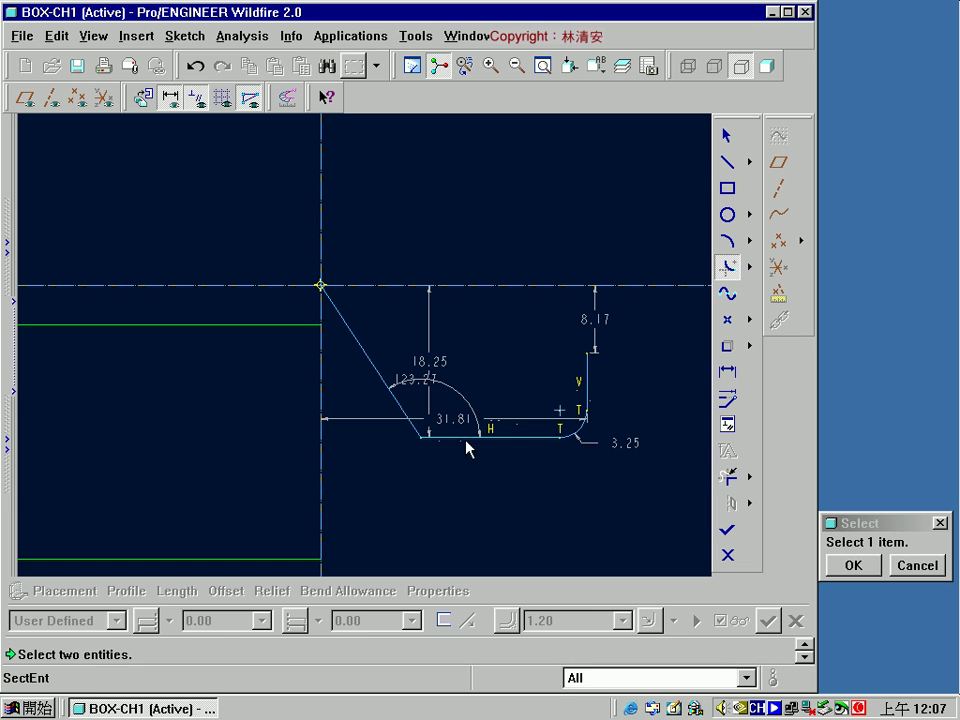
{"action": "left_click", "coordinate": [405, 417]}
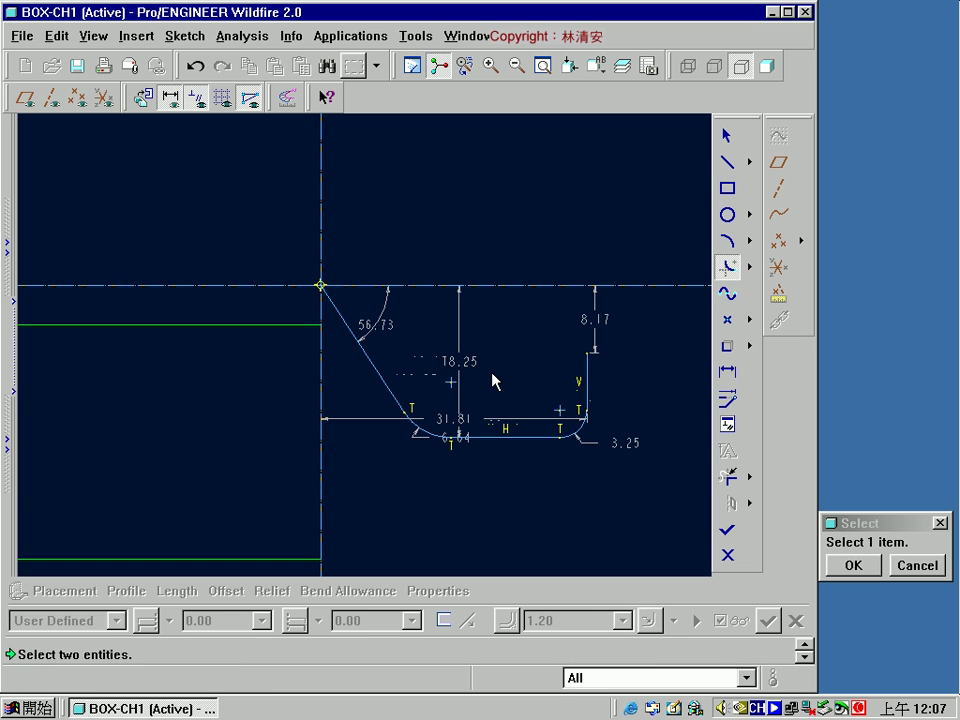
{"action": "right_click", "coordinate": [493, 381]}
{"action": "left_click", "coordinate": [542, 387]}
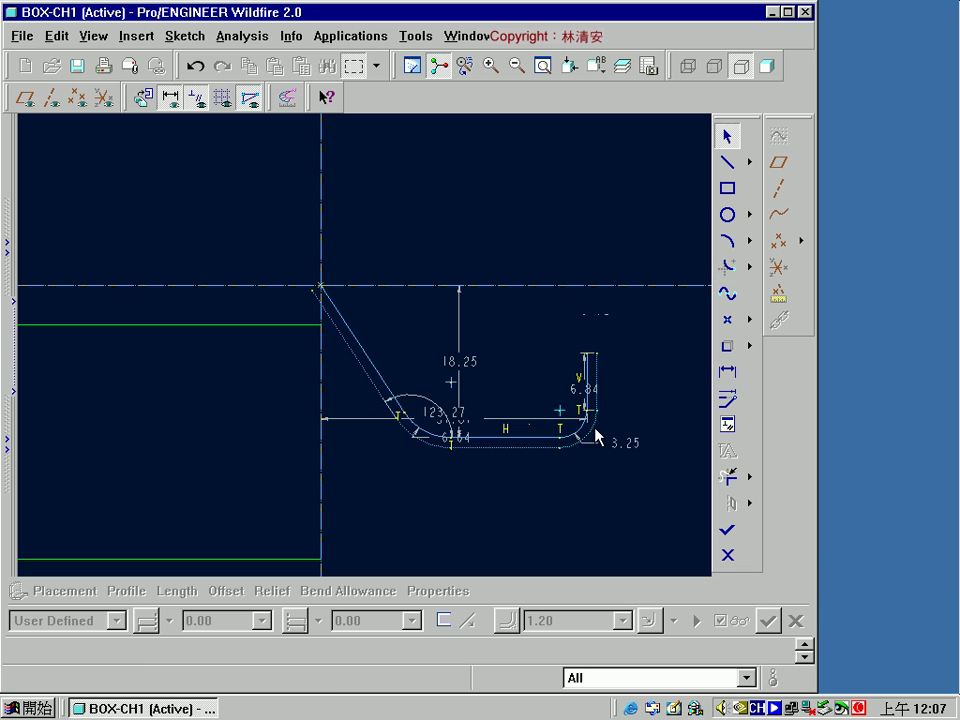
{"action": "scroll", "coordinate": [590, 432], "scroll_direction": "down", "scroll_amount": 1}
{"action": "scroll", "coordinate": [575, 440], "scroll_direction": "down", "scroll_amount": 1}
{"action": "scroll", "coordinate": [620, 430], "scroll_direction": "down", "scroll_amount": 1}
Step: Dimension the profile: 11.28 height, 33.01 width, 15.56 bend offset, 56.73° angle
{"action": "left_click", "coordinate": [727, 372]}
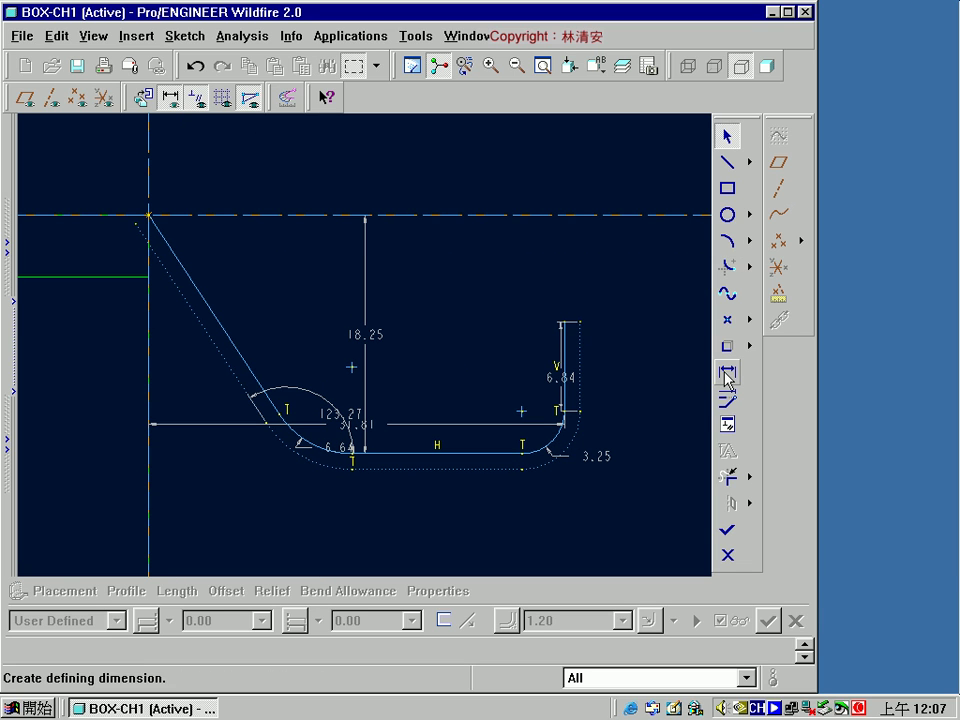
{"action": "left_click", "coordinate": [566, 323]}
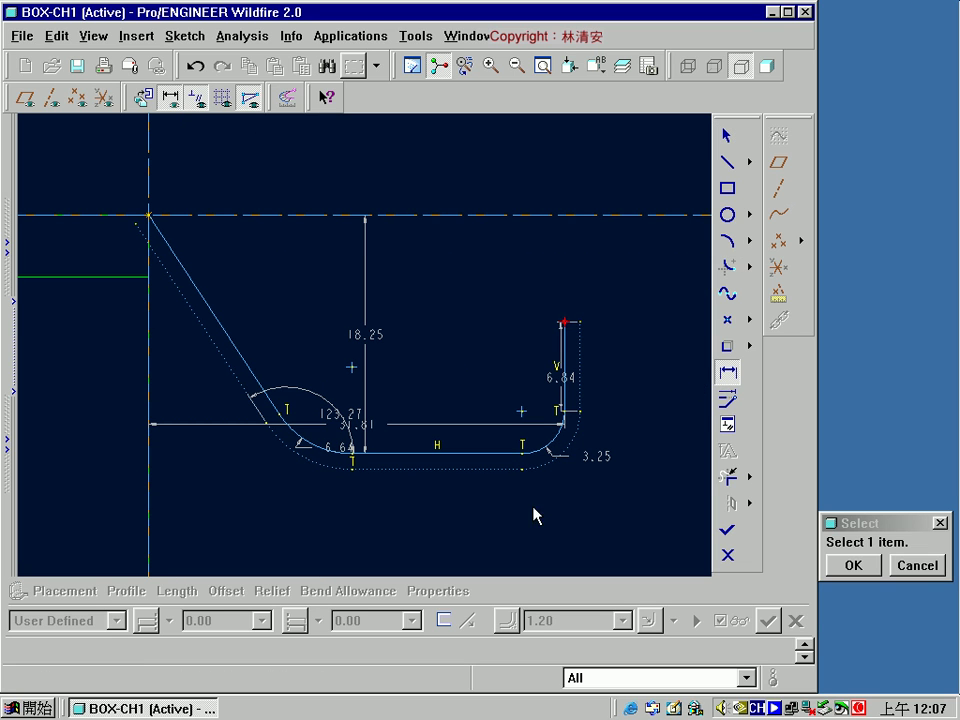
{"action": "left_click", "coordinate": [500, 469]}
{"action": "middle_click", "coordinate": [657, 414]}
{"action": "left_click", "coordinate": [584, 378]}
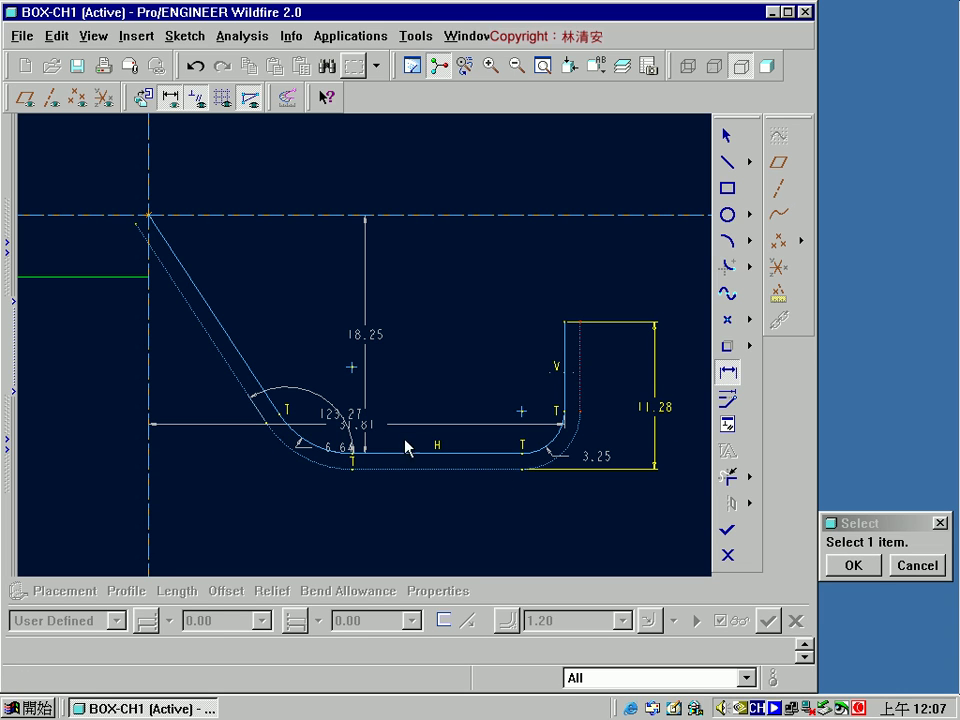
{"action": "left_click", "coordinate": [152, 469]}
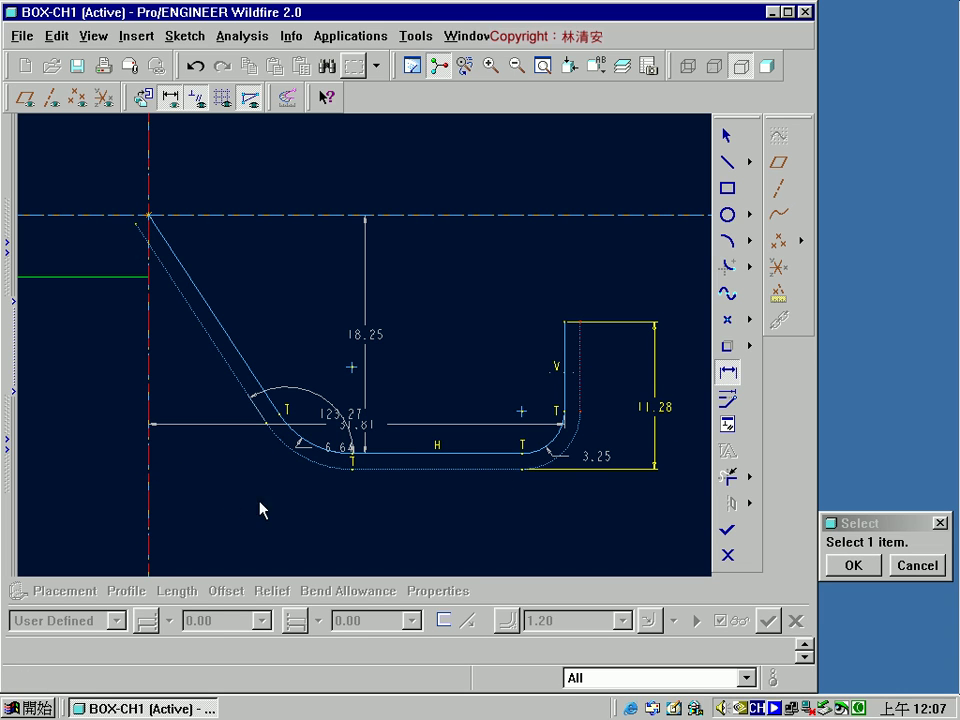
{"action": "middle_click", "coordinate": [318, 518]}
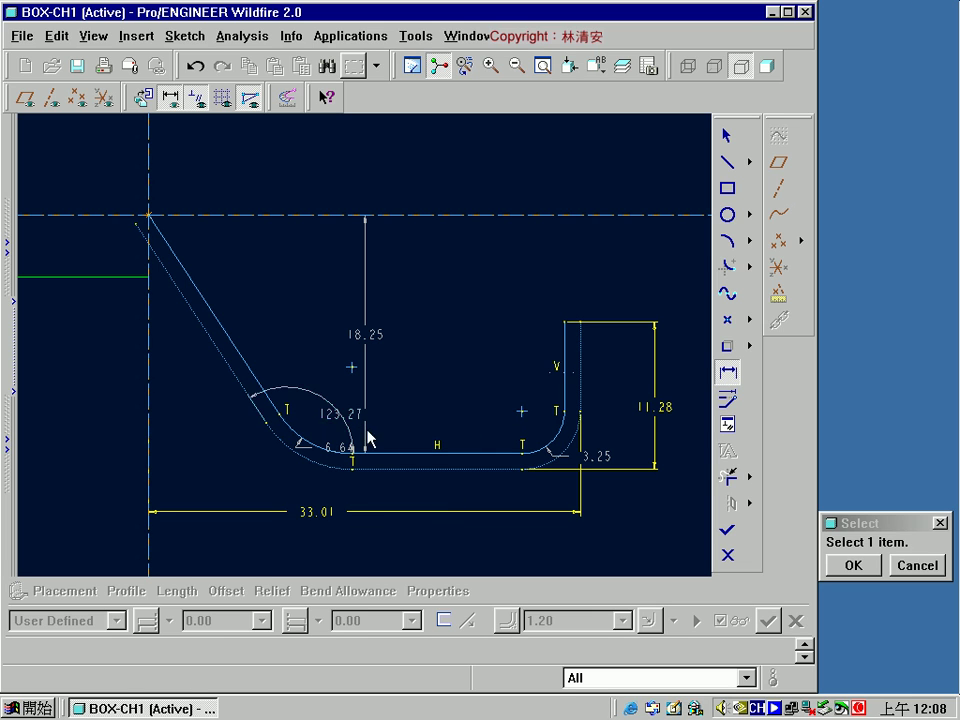
{"action": "left_click", "coordinate": [353, 369]}
{"action": "left_click", "coordinate": [150, 407]}
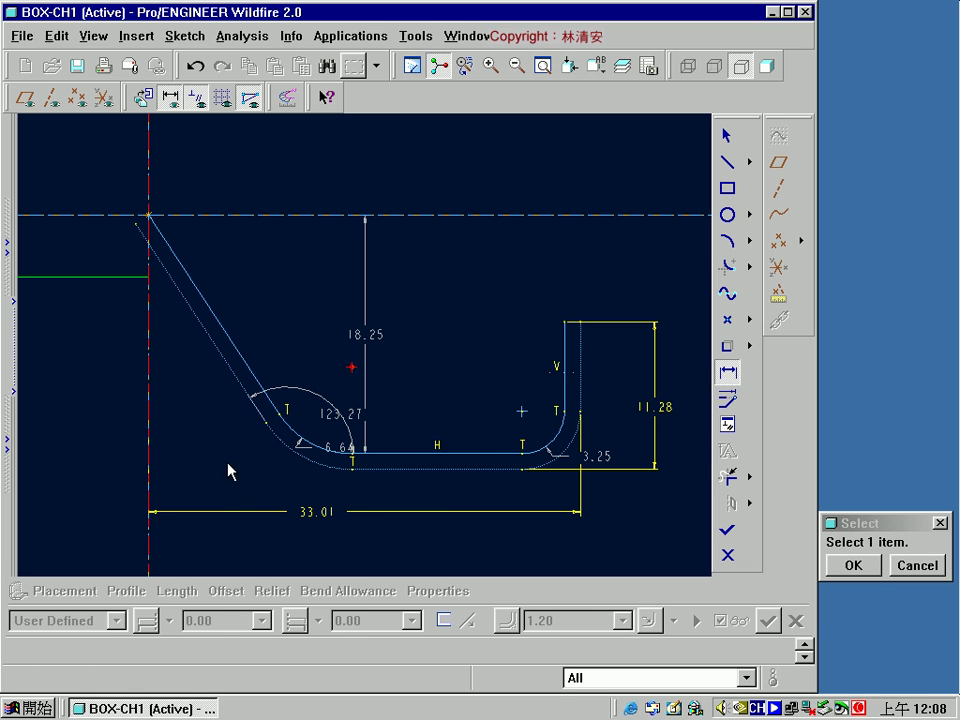
{"action": "middle_click", "coordinate": [242, 477]}
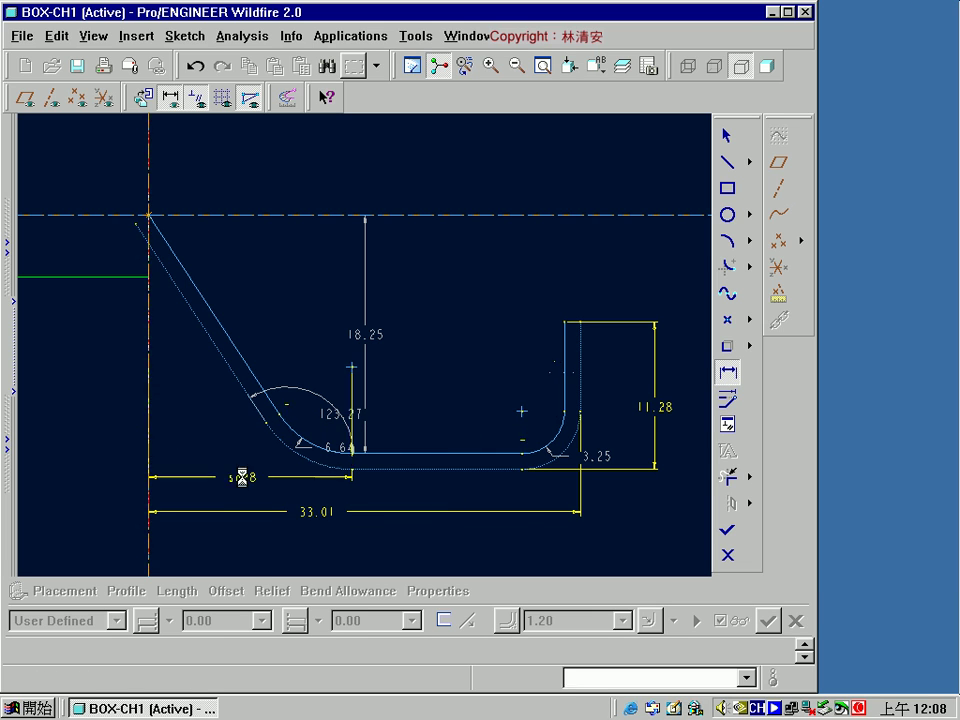
{"action": "left_click", "coordinate": [208, 313]}
{"action": "left_click", "coordinate": [262, 222]}
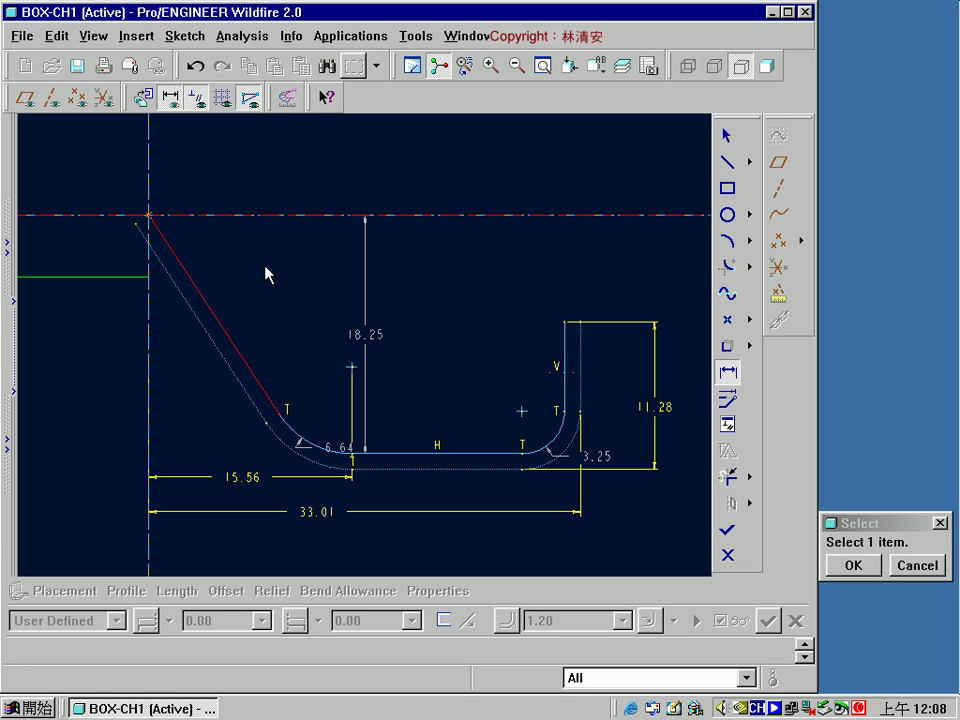
{"action": "middle_click", "coordinate": [267, 275]}
Step: Dimension the bend radii 6.64 and 3.25, then select the whole sketch for modifying values
{"action": "left_click", "coordinate": [315, 447]}
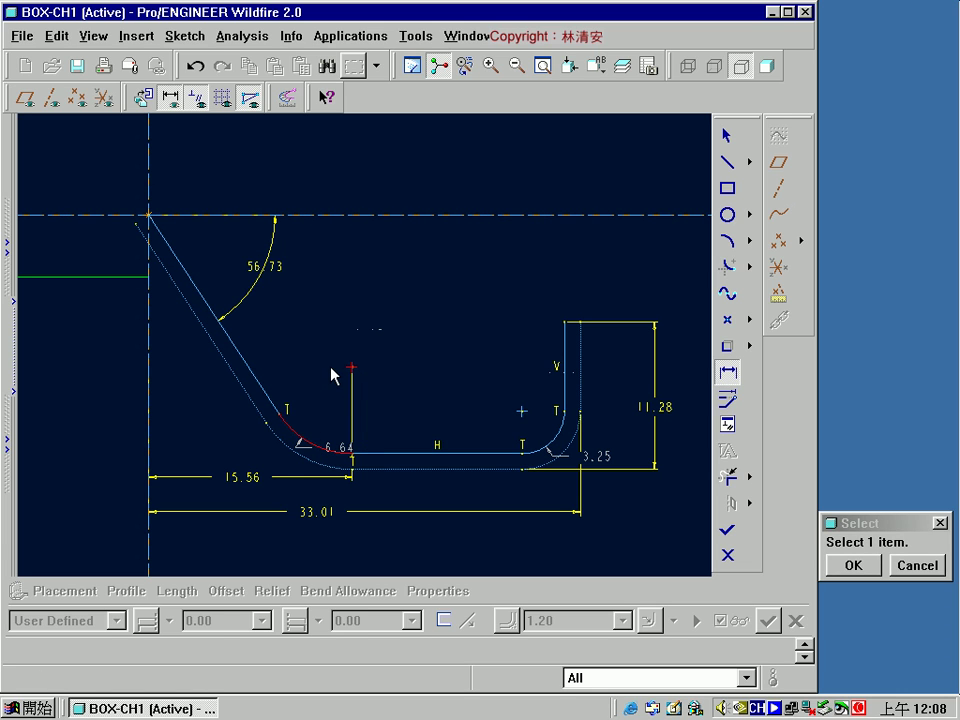
{"action": "middle_click", "coordinate": [385, 385]}
{"action": "left_click", "coordinate": [556, 446]}
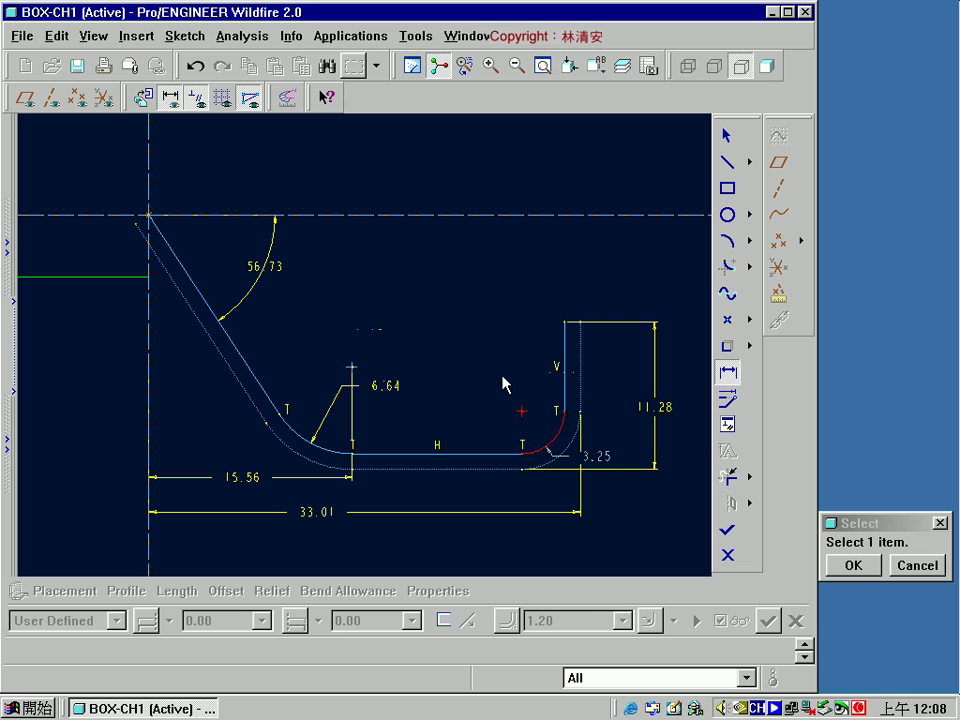
{"action": "middle_click", "coordinate": [504, 381]}
{"action": "left_click", "coordinate": [727, 135]}
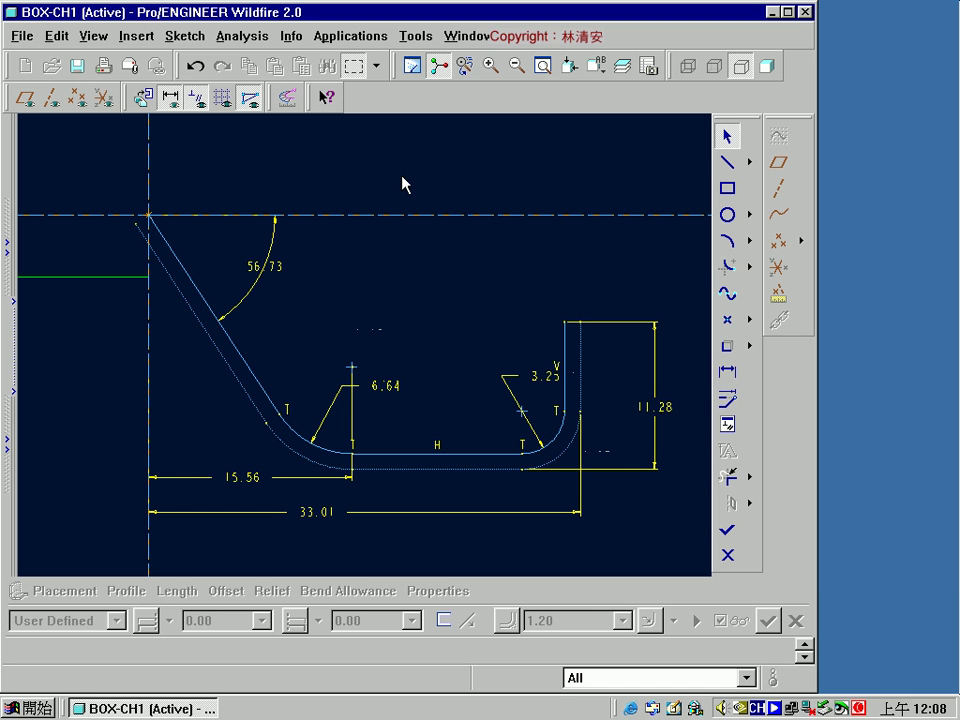
{"action": "left_click_drag", "start_coordinate": [143, 250], "coordinate": [686, 572]}
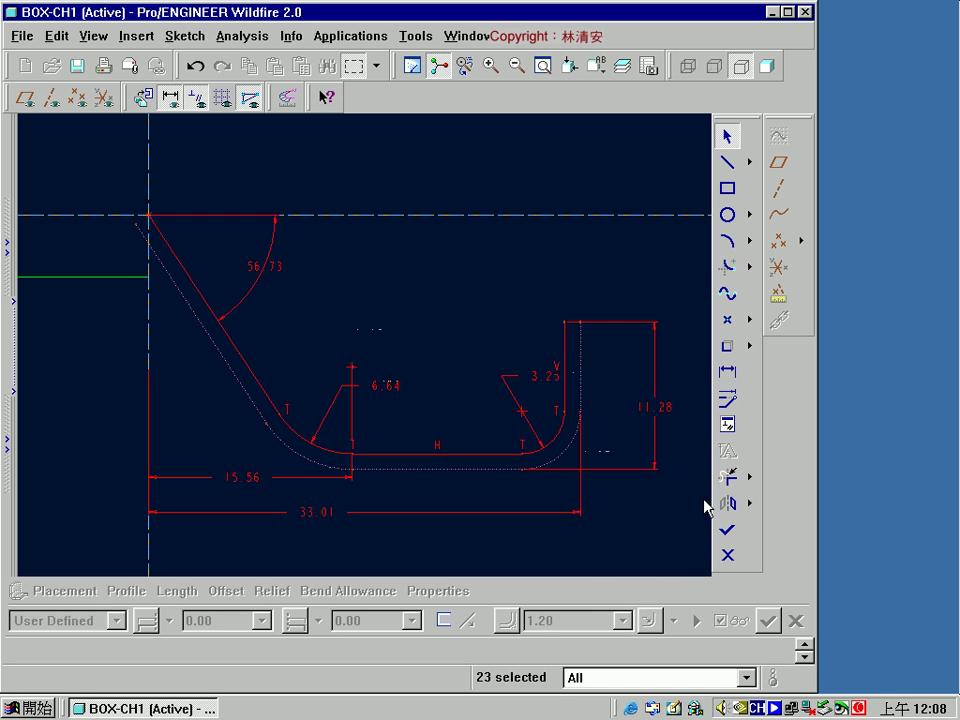
{"action": "left_click", "coordinate": [727, 400]}
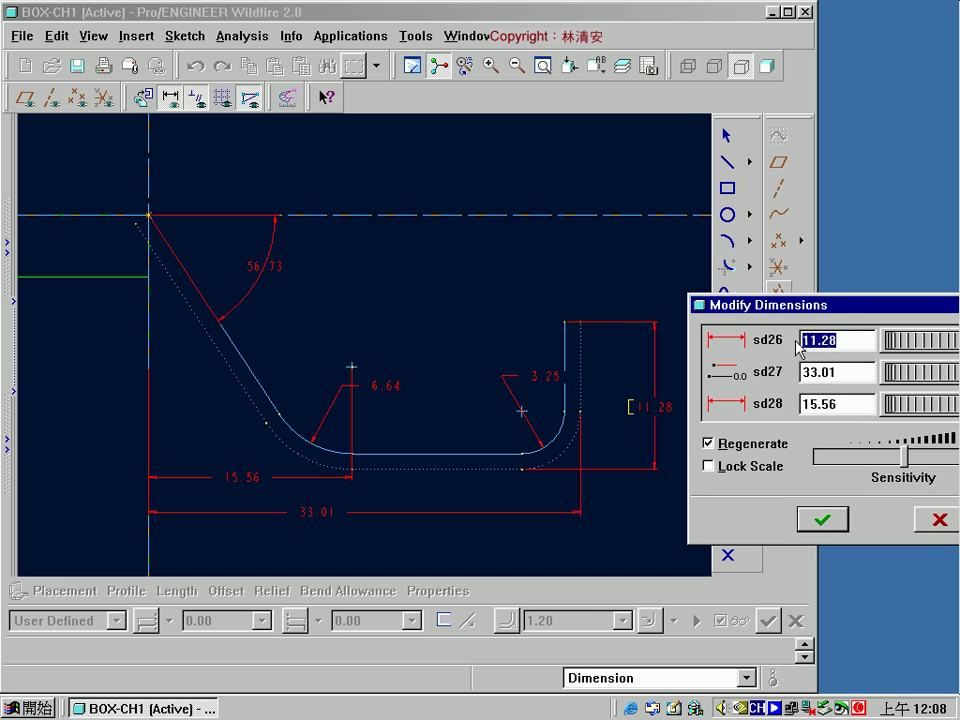
Step: Set the flange profile's height to 7.5, overall width to 15 and horizontal offset to 7.5
{"action": "left_click", "coordinate": [763, 447]}
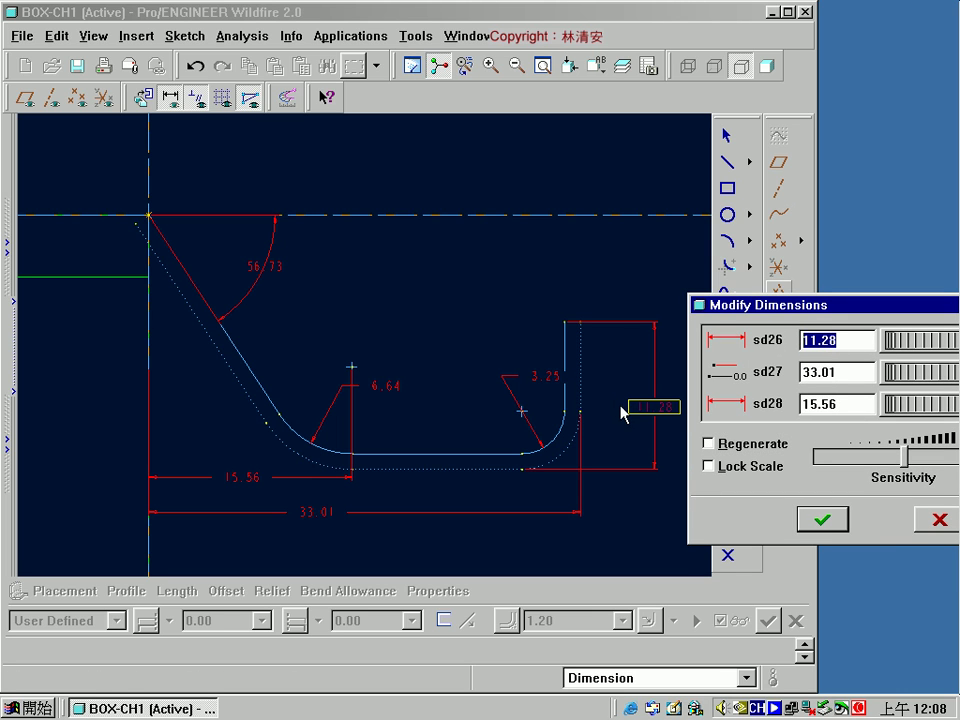
{"action": "type", "text": "7.5"}
{"action": "key", "text": "Return"}
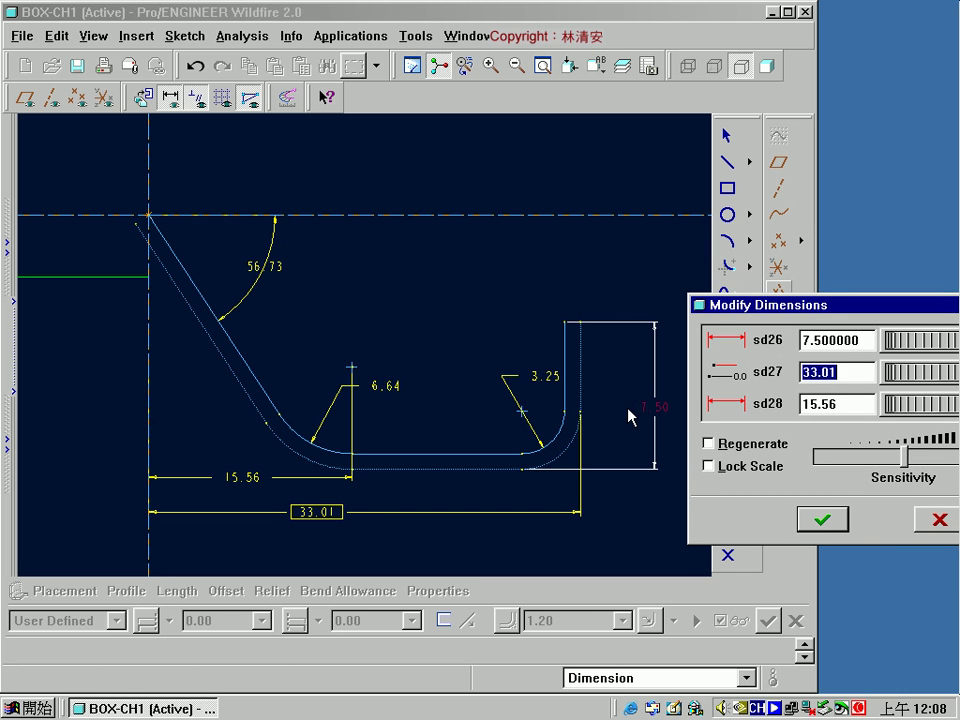
{"action": "type", "text": "15"}
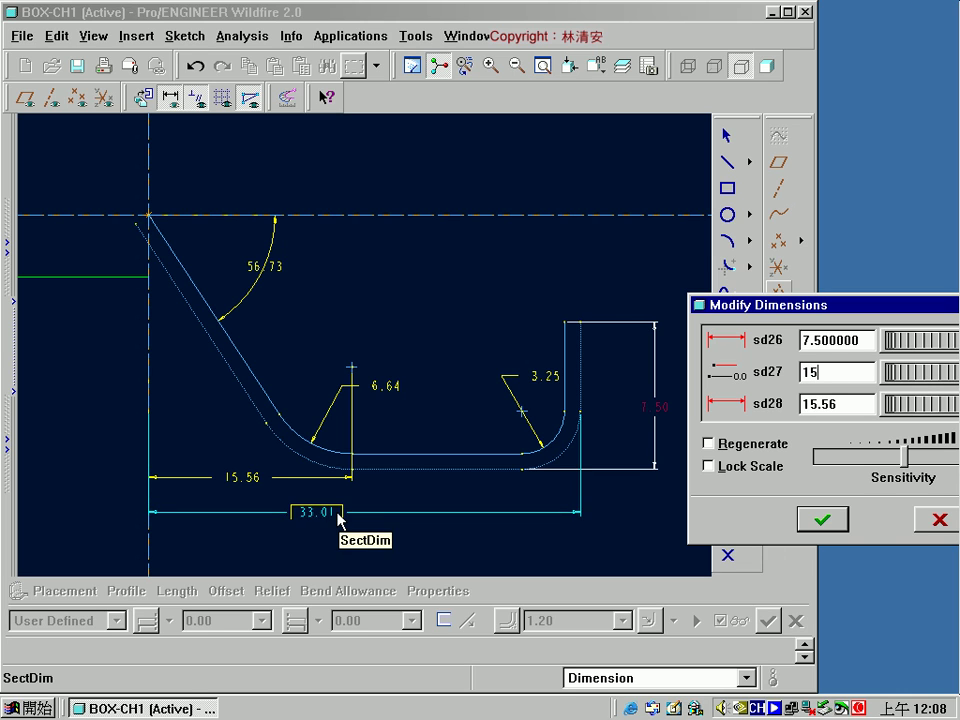
{"action": "key", "text": "Return"}
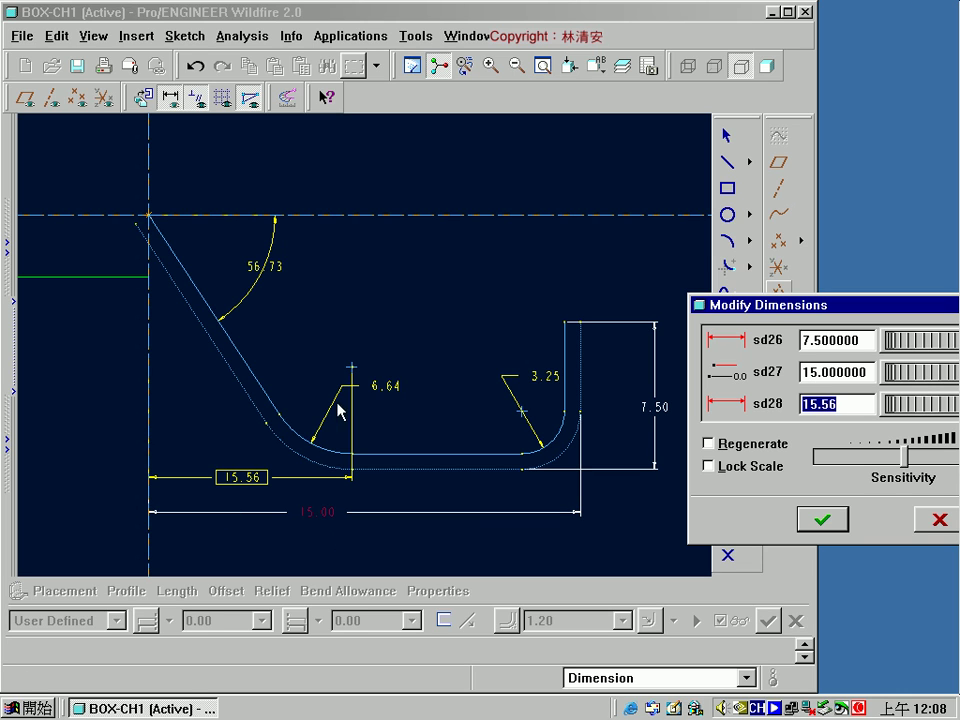
{"action": "type", "text": "7."}
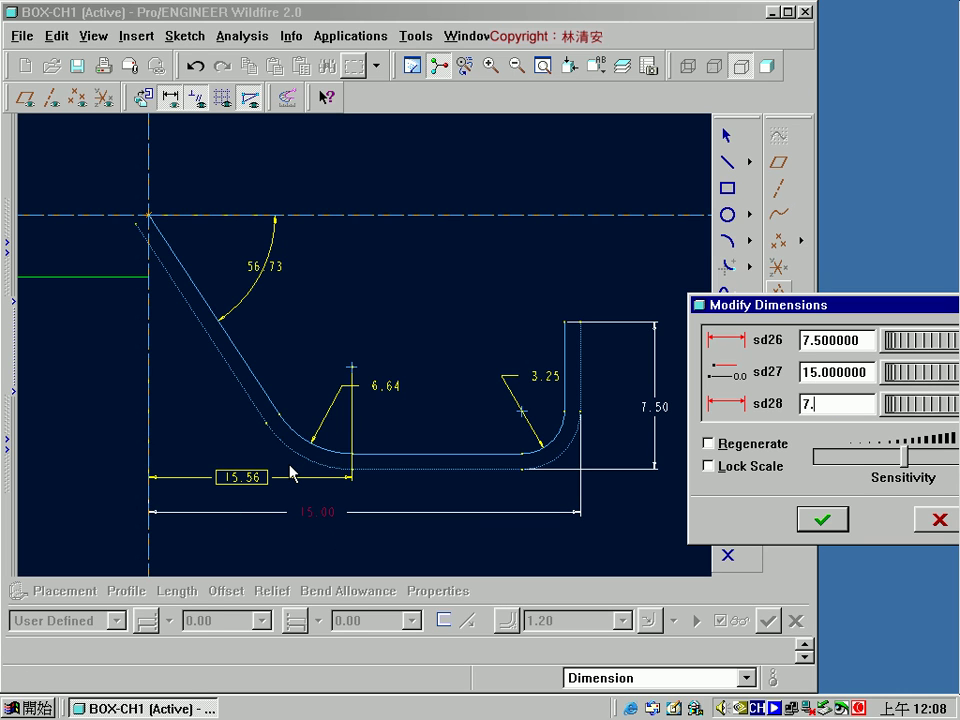
{"action": "type", "text": "5"}
{"action": "key", "text": "Return"}
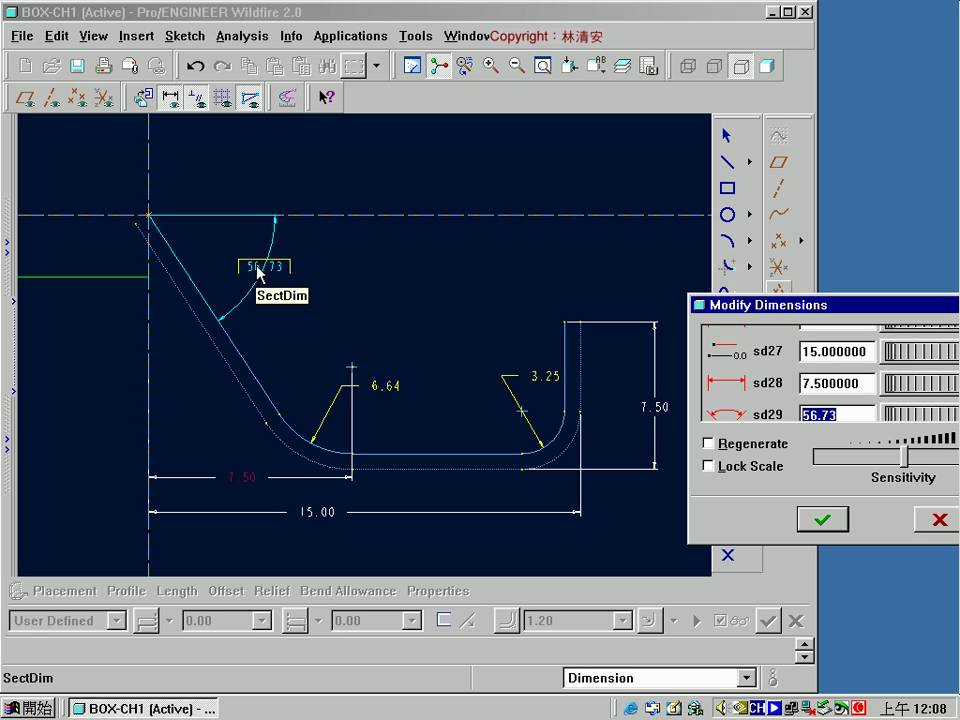
Step: Set the profile angle to 60° and both bend radii to 1, then regenerate the sketch
{"action": "type", "text": "60"}
{"action": "key", "text": "Return"}
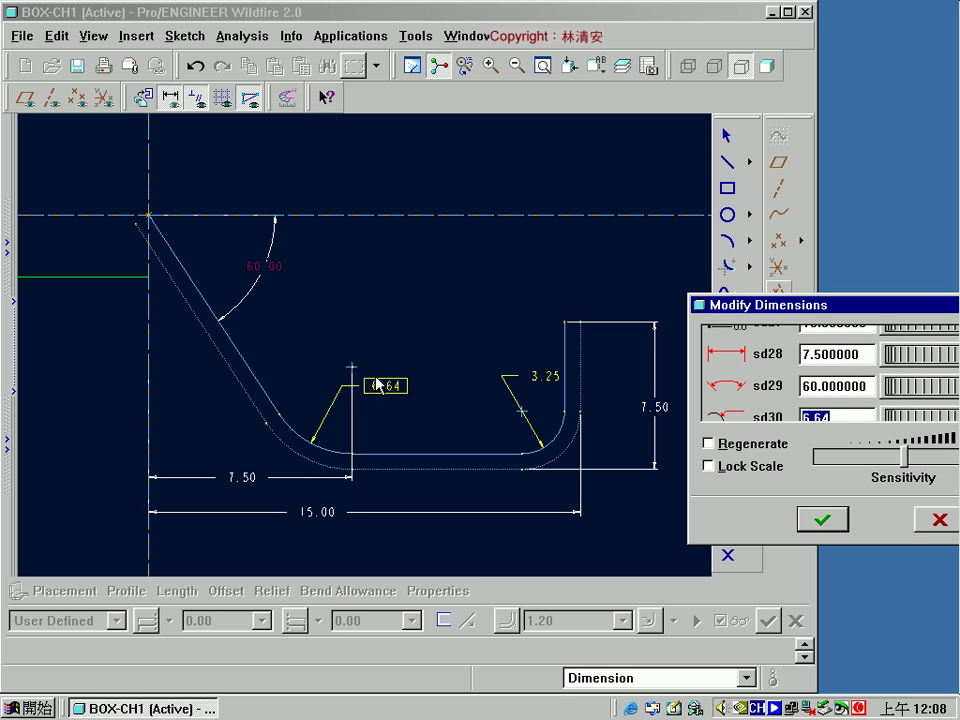
{"action": "type", "text": "1"}
{"action": "key", "text": "Return"}
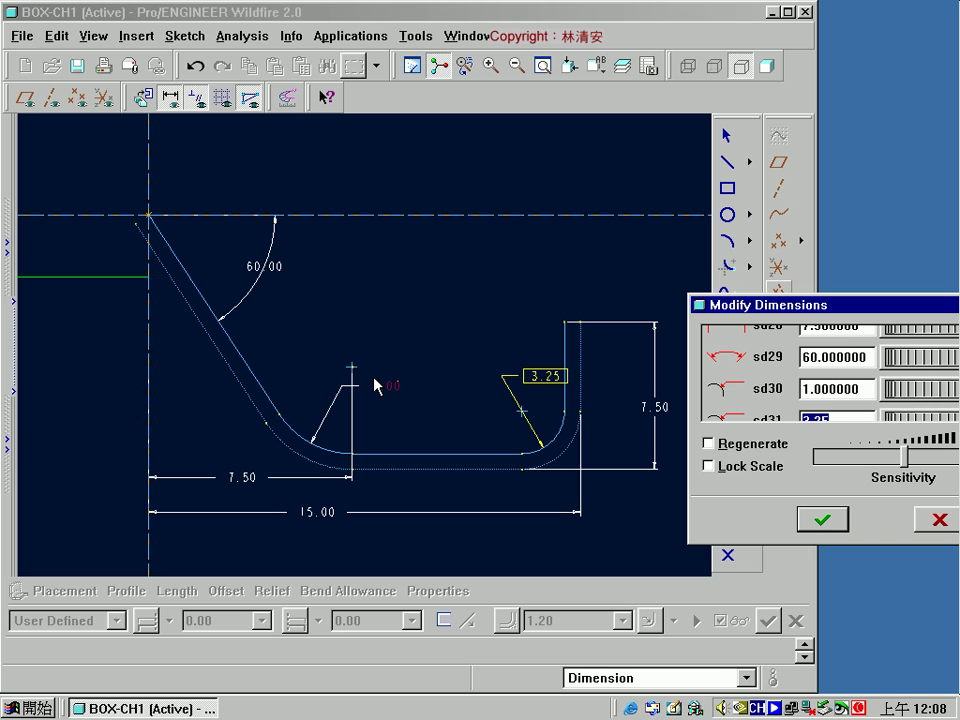
{"action": "type", "text": "1"}
{"action": "key", "text": "Return"}
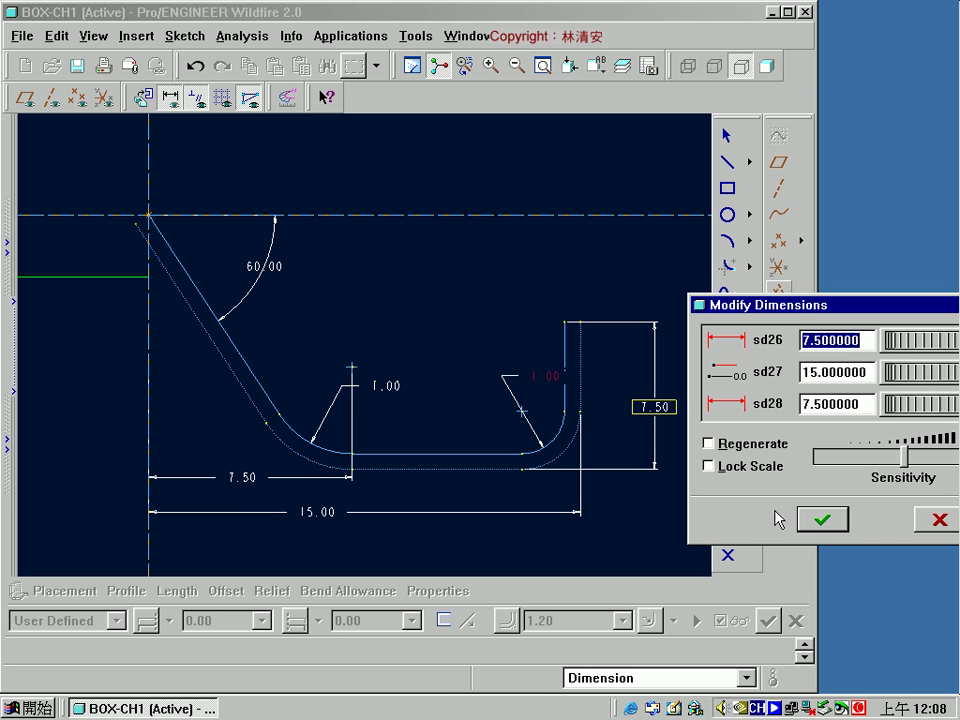
{"action": "left_click", "coordinate": [818, 521]}
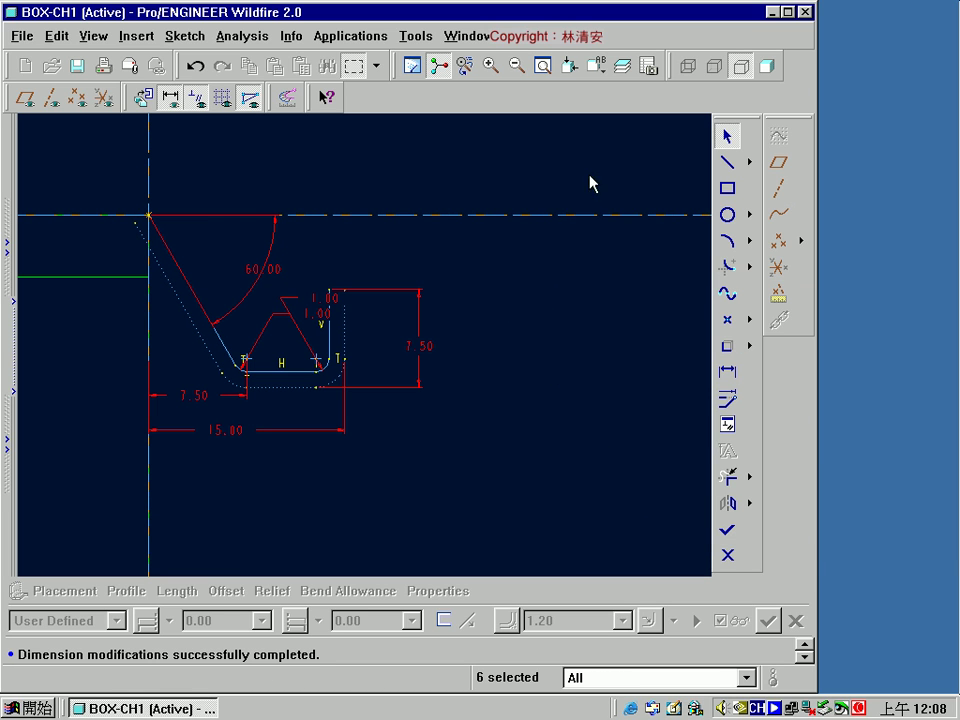
Step: Turn the model to the Y-180 saved view and finish the flange profile sketch
{"action": "left_click", "coordinate": [597, 66]}
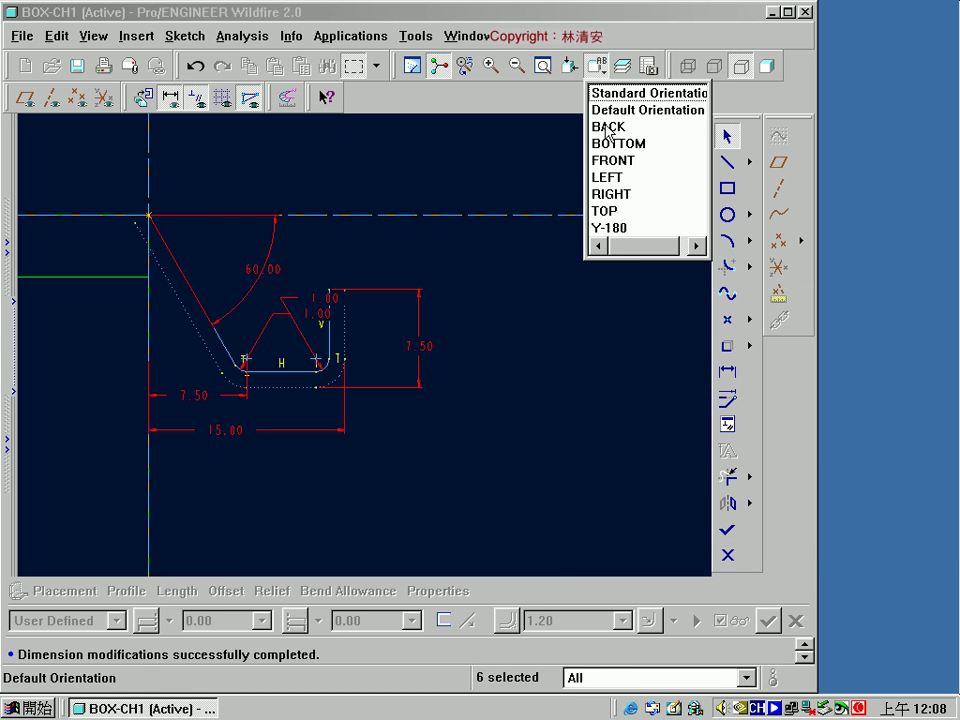
{"action": "left_click", "coordinate": [615, 231]}
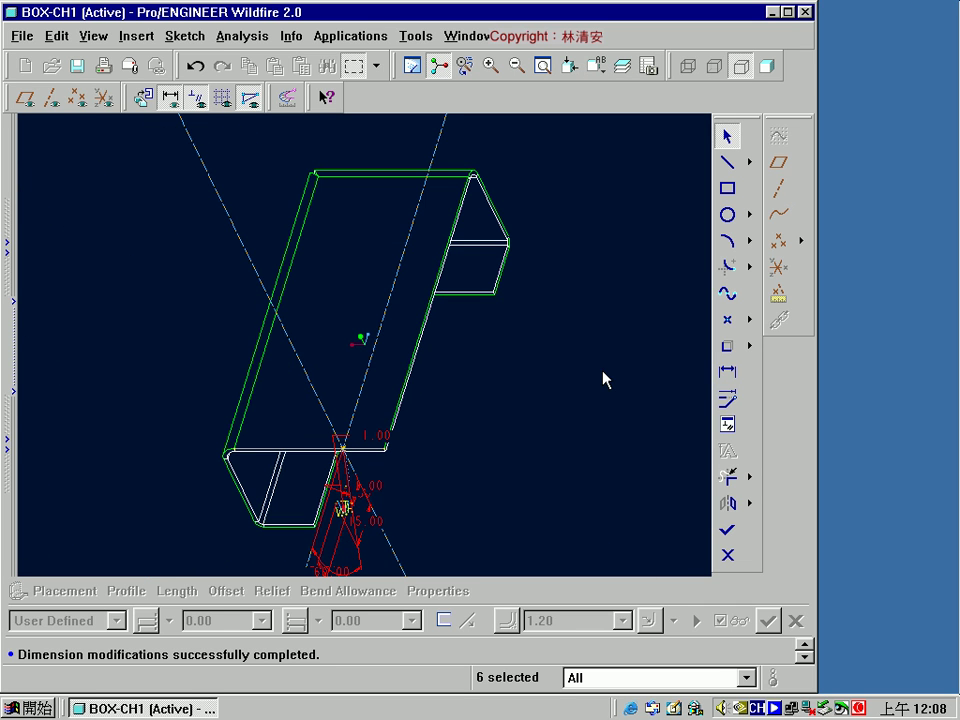
{"action": "left_click", "coordinate": [722, 528]}
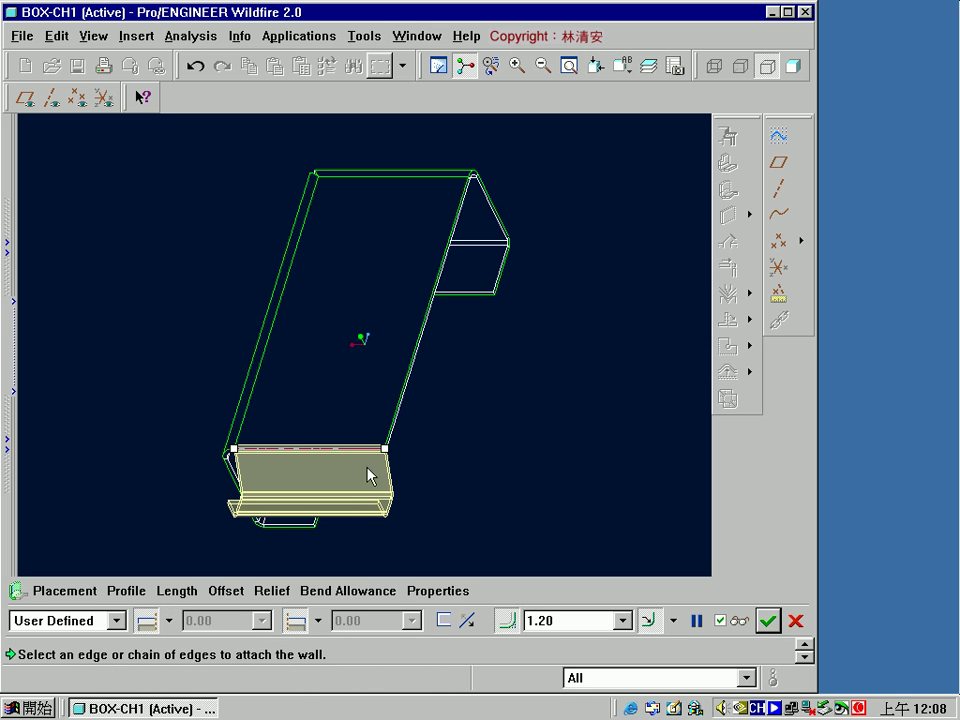
Step: Make the flange run 15.00 Blind in the second direction only, with no first-direction length
{"action": "left_click", "coordinate": [170, 622]}
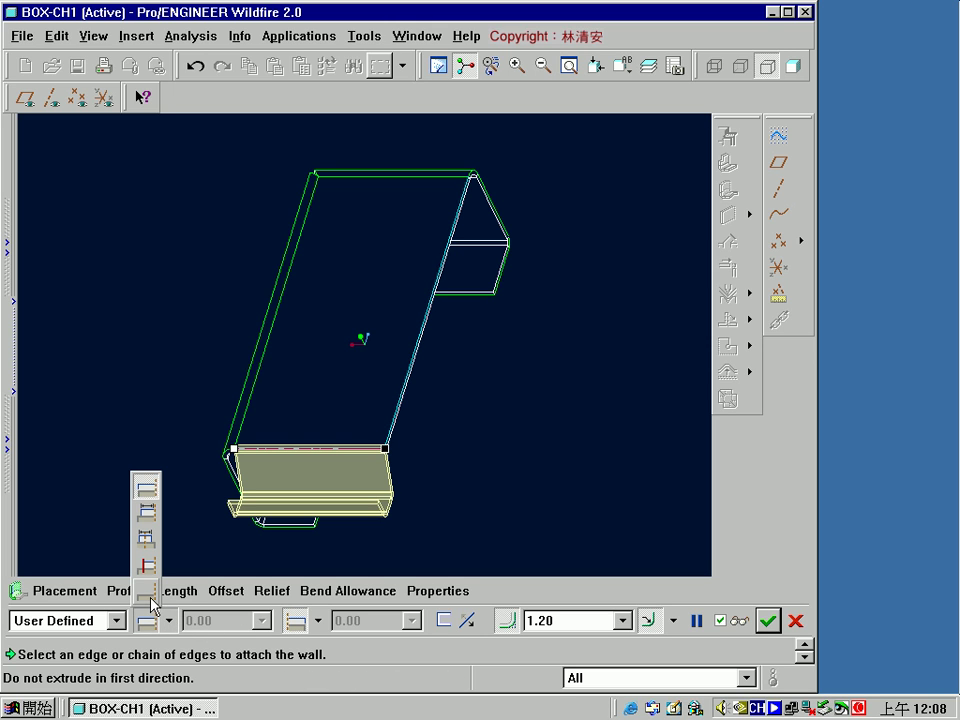
{"action": "left_click", "coordinate": [150, 598]}
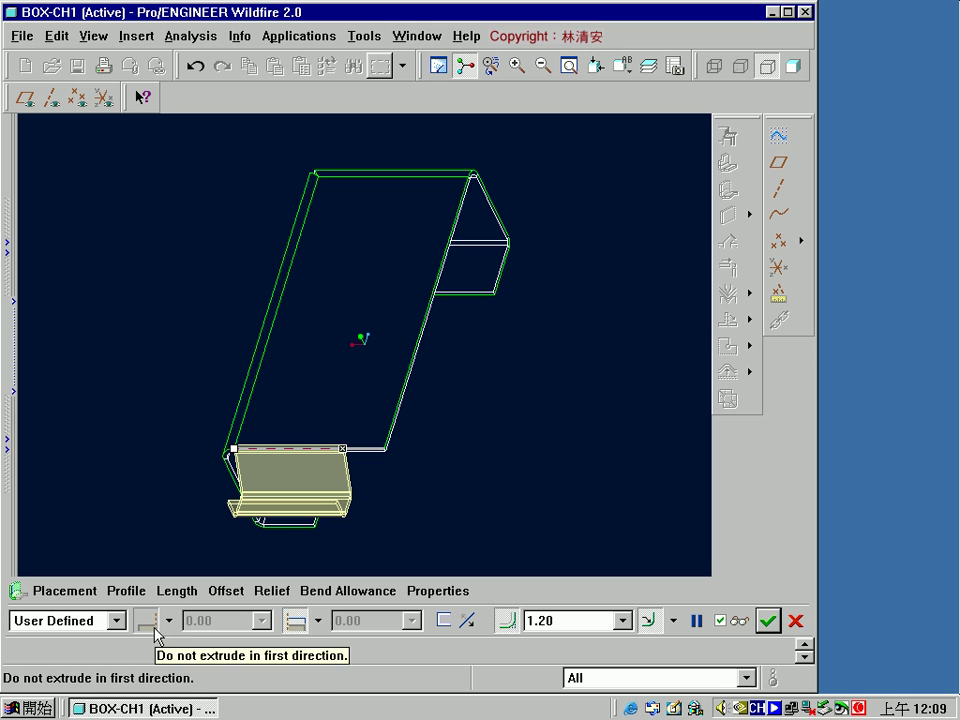
{"action": "left_click", "coordinate": [320, 622]}
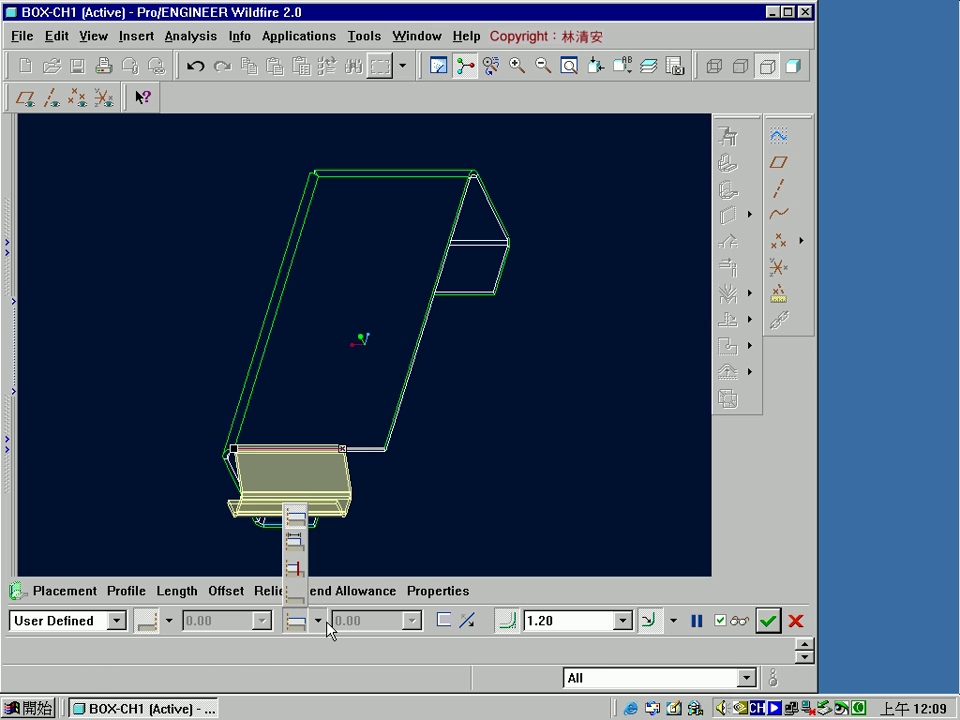
{"action": "left_click", "coordinate": [296, 545]}
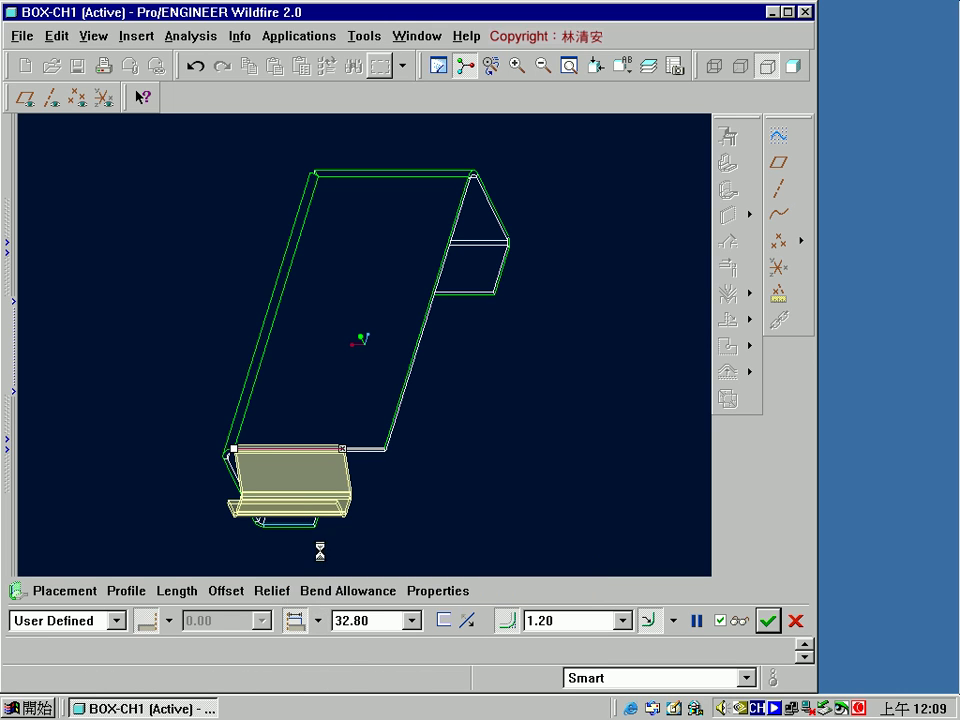
{"action": "type", "text": "1"}
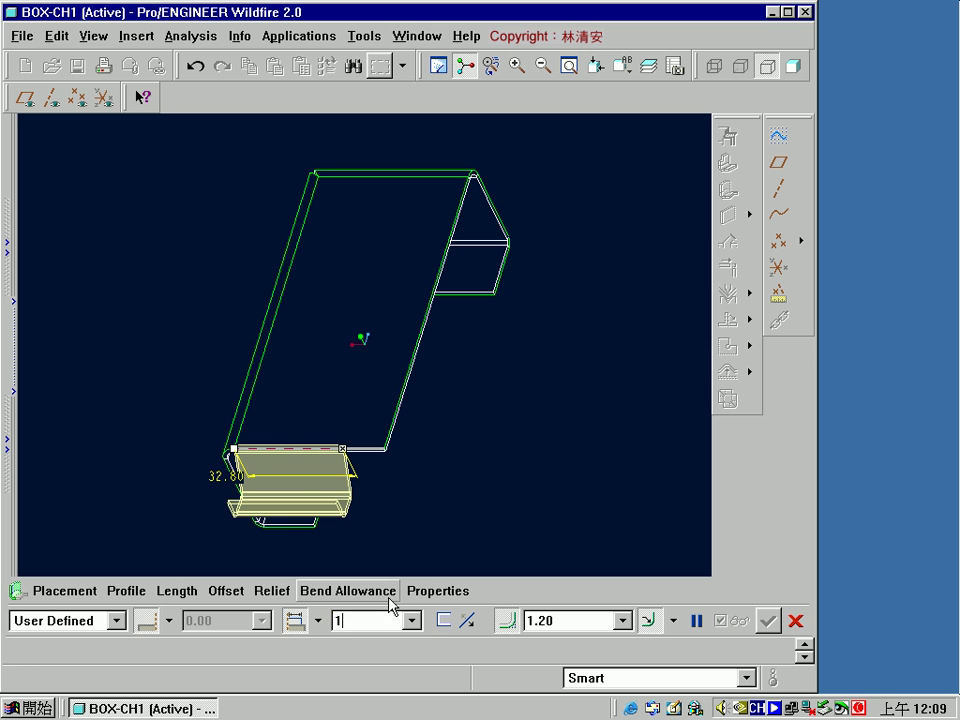
{"action": "type", "text": "5"}
{"action": "key", "text": "Return"}
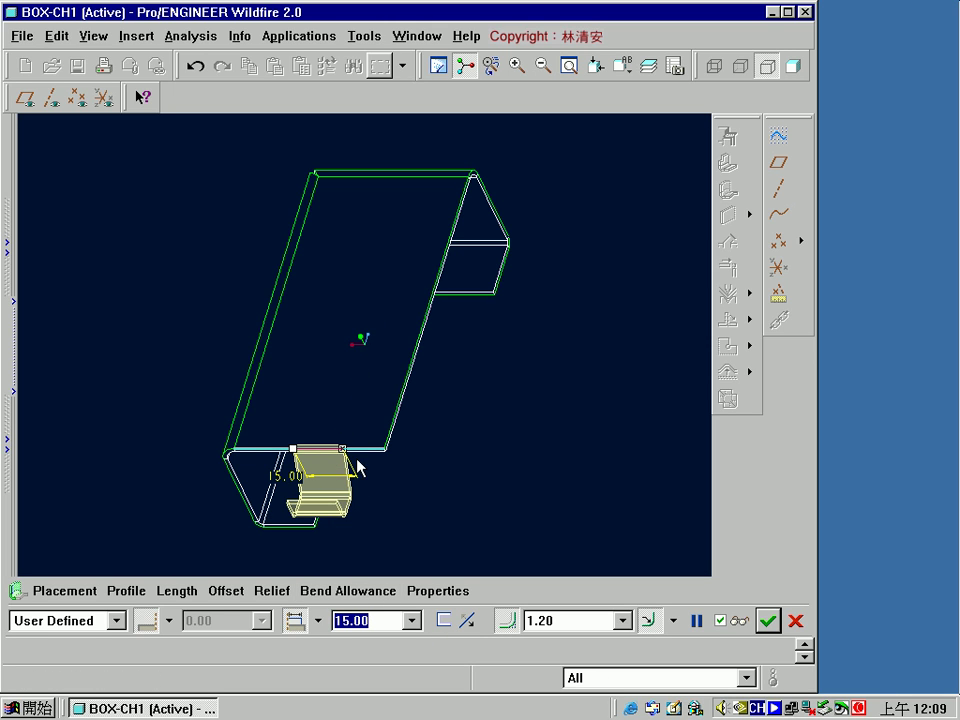
Step: Define bend relief per side, giving side 1 a 2.50-wide stretch relief
{"action": "left_click", "coordinate": [278, 598]}
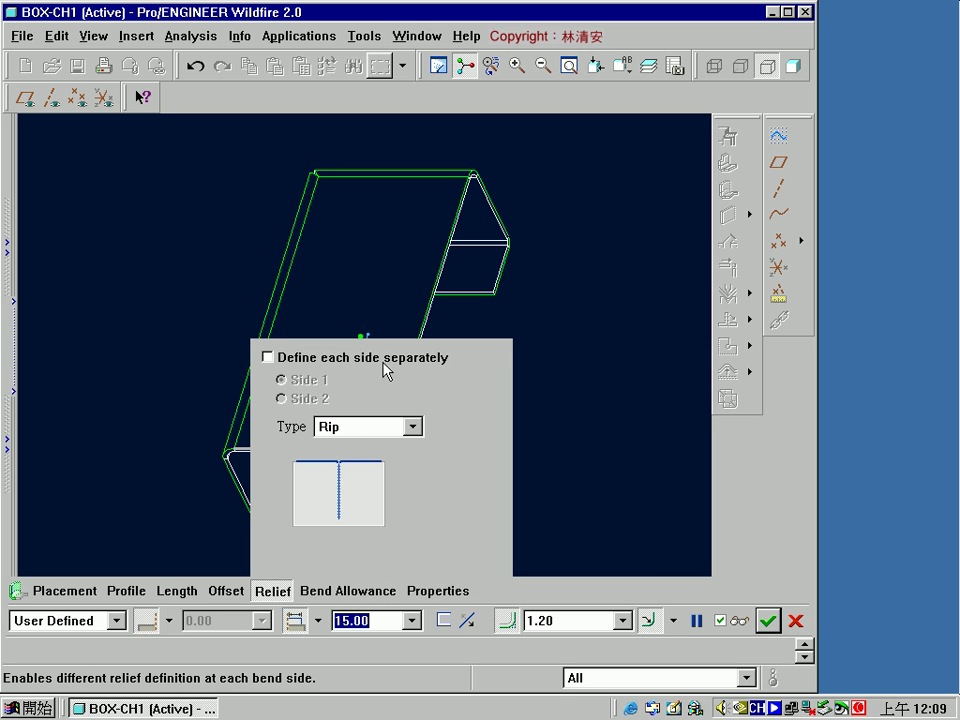
{"action": "left_click", "coordinate": [268, 358]}
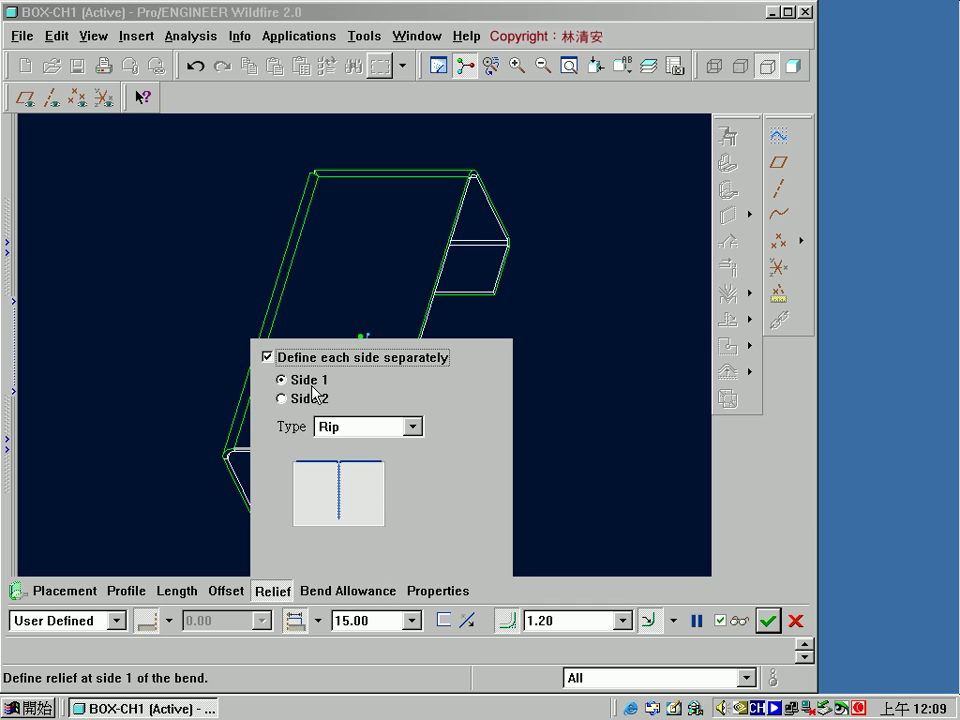
{"action": "left_click", "coordinate": [412, 427]}
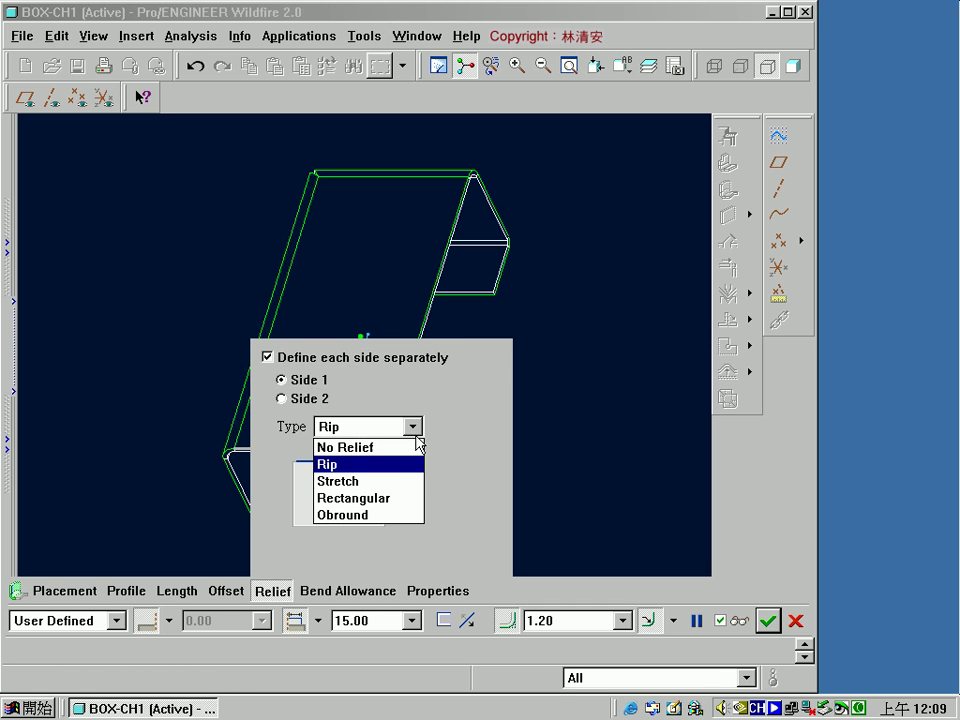
{"action": "left_click", "coordinate": [372, 484]}
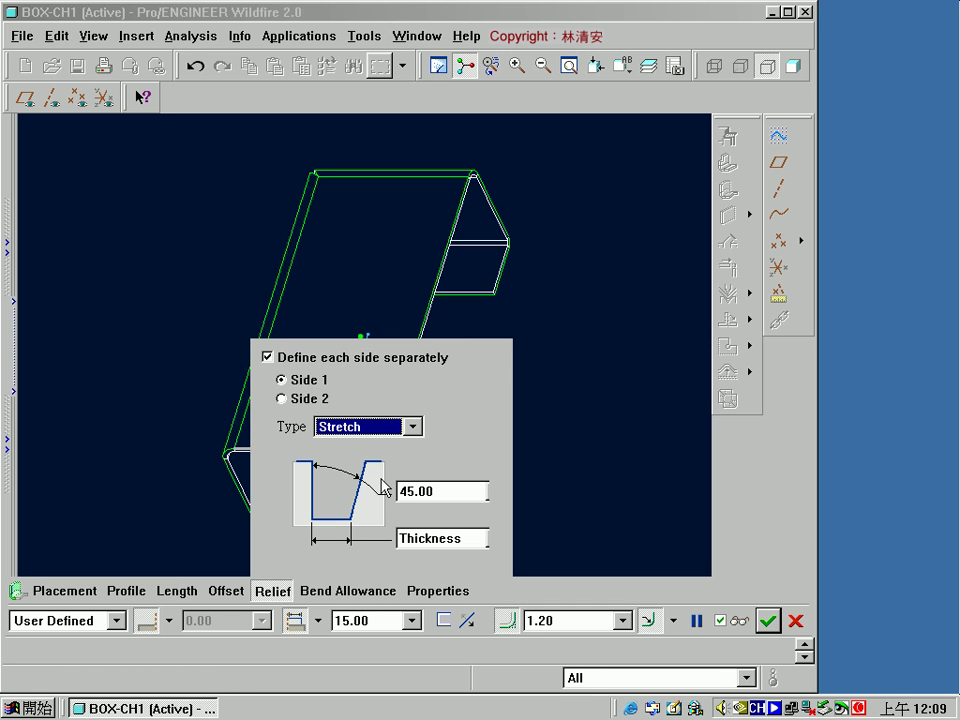
{"action": "left_click", "coordinate": [471, 540]}
{"action": "type", "text": "2.5"}
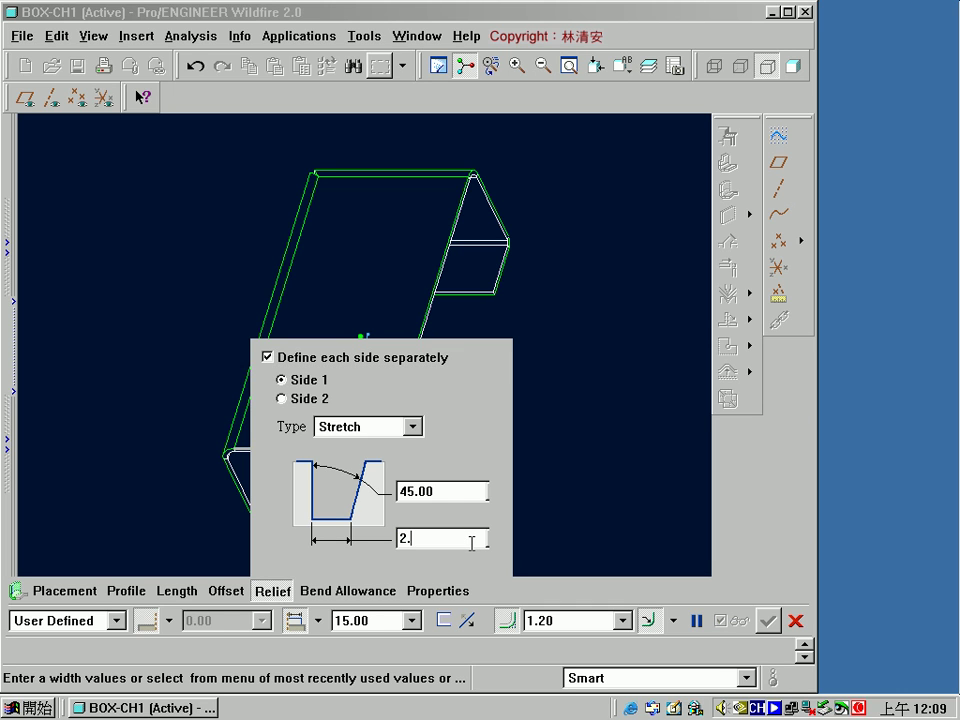
{"action": "key", "text": "Return"}
Step: Give side 2 a stretch relief angled 30° and 2.50 wide
{"action": "left_click", "coordinate": [325, 399]}
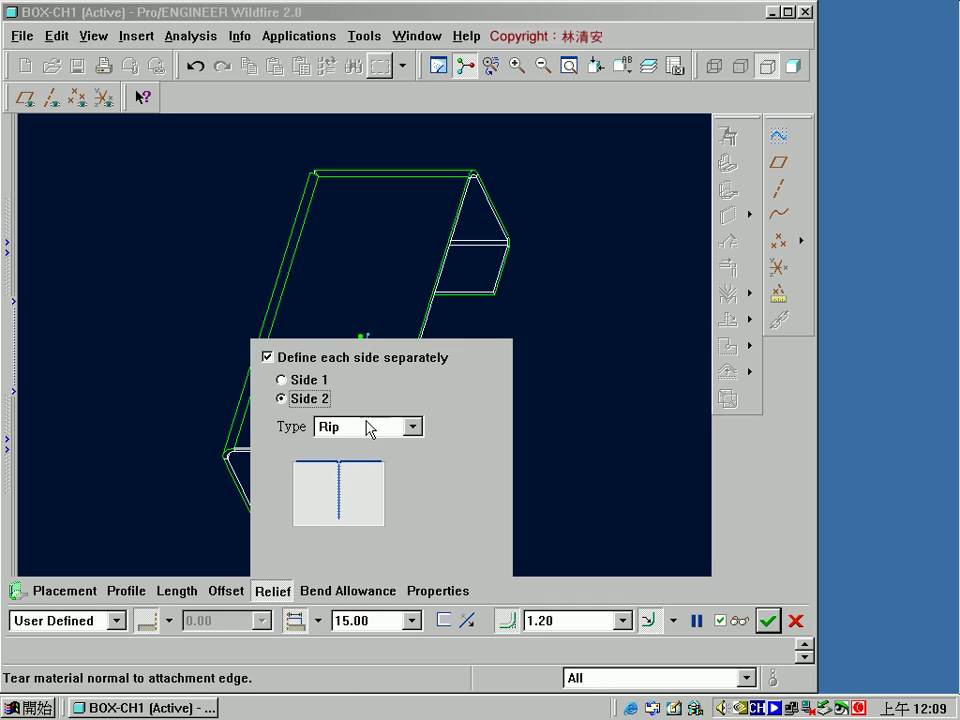
{"action": "left_click", "coordinate": [412, 427]}
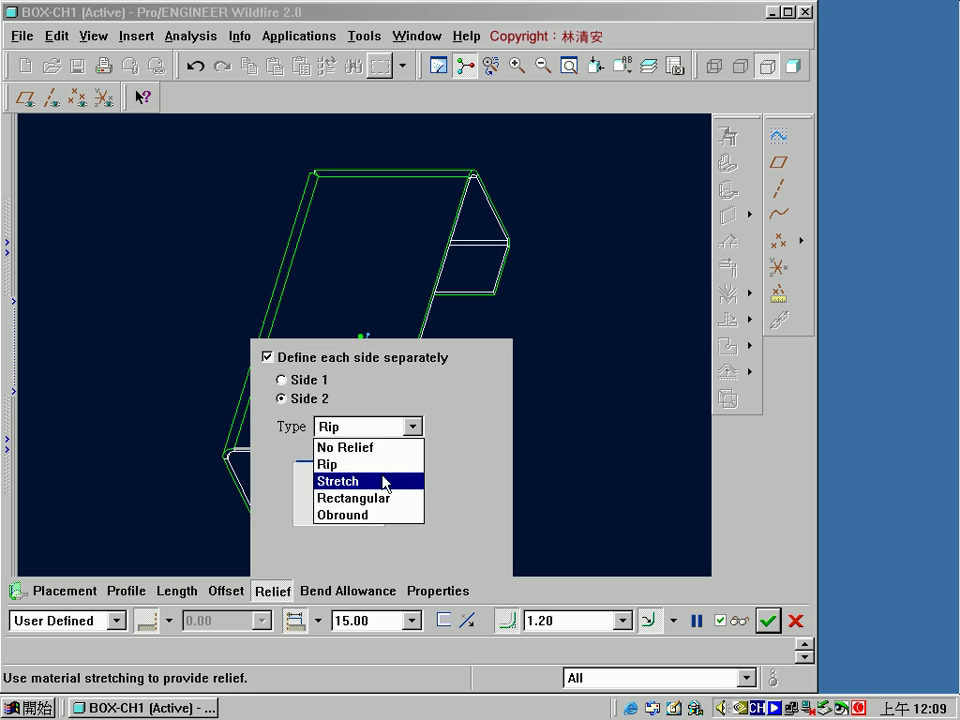
{"action": "left_click", "coordinate": [386, 483]}
{"action": "left_click", "coordinate": [443, 492]}
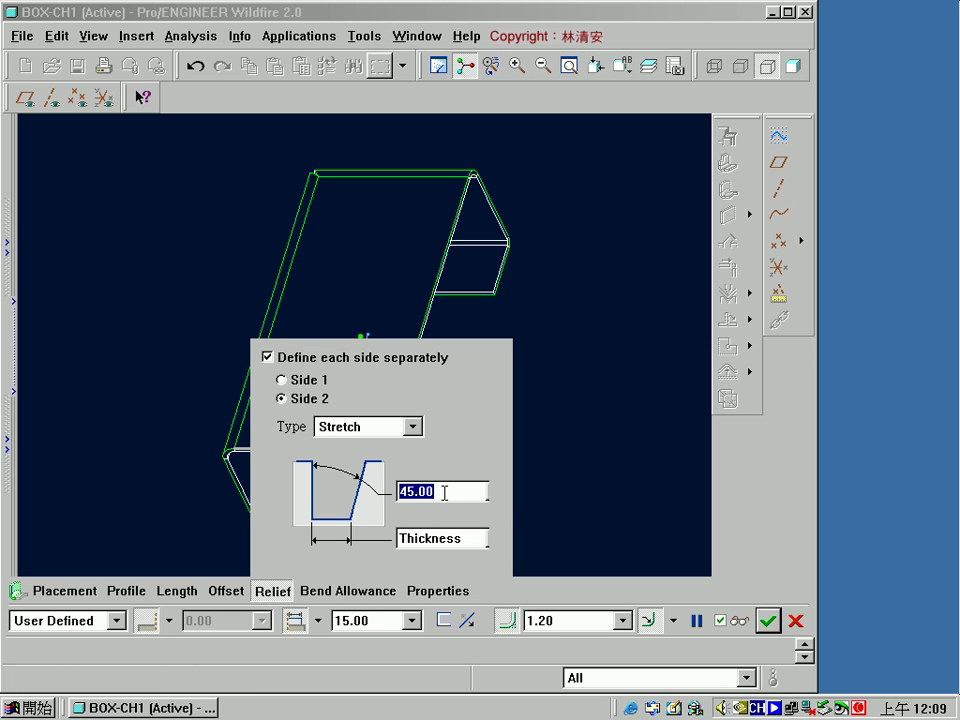
{"action": "type", "text": "30"}
{"action": "key", "text": "Return"}
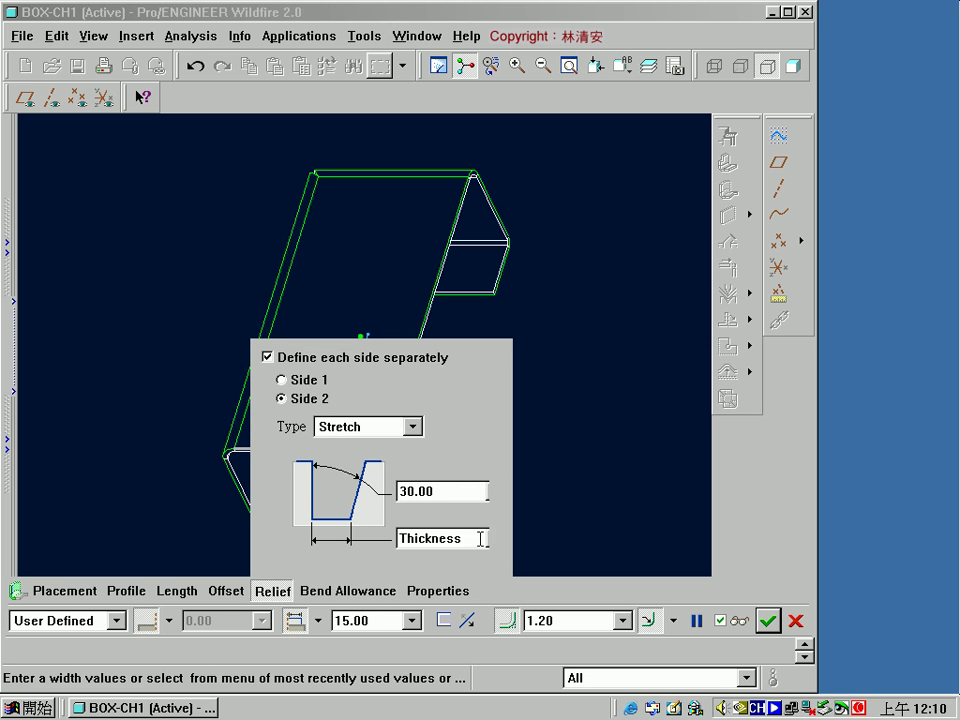
{"action": "left_click", "coordinate": [480, 541]}
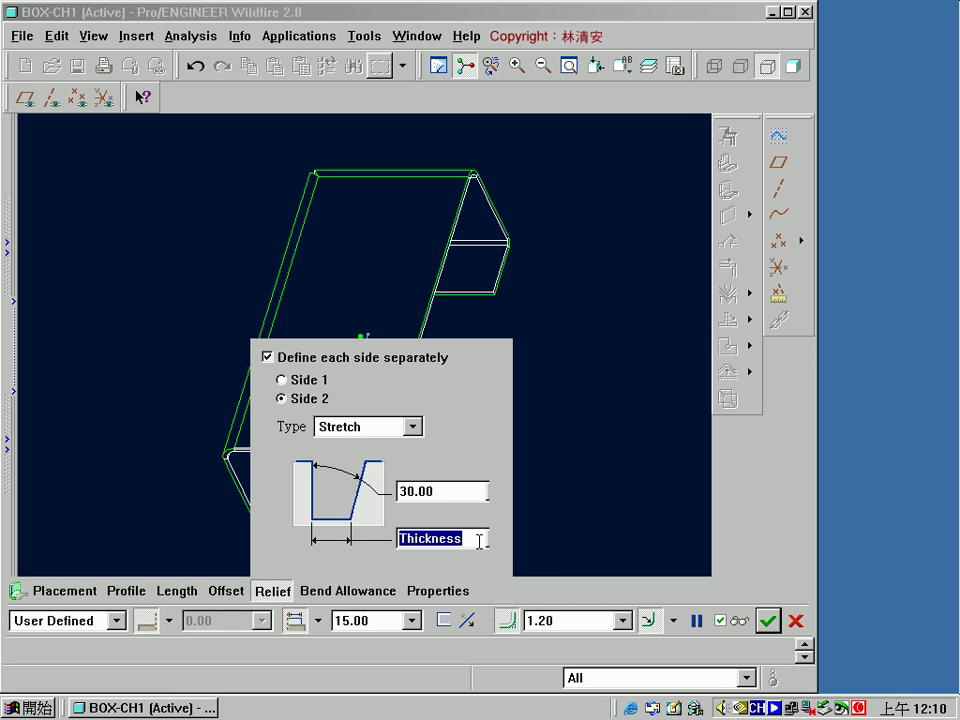
{"action": "type", "text": "2.50"}
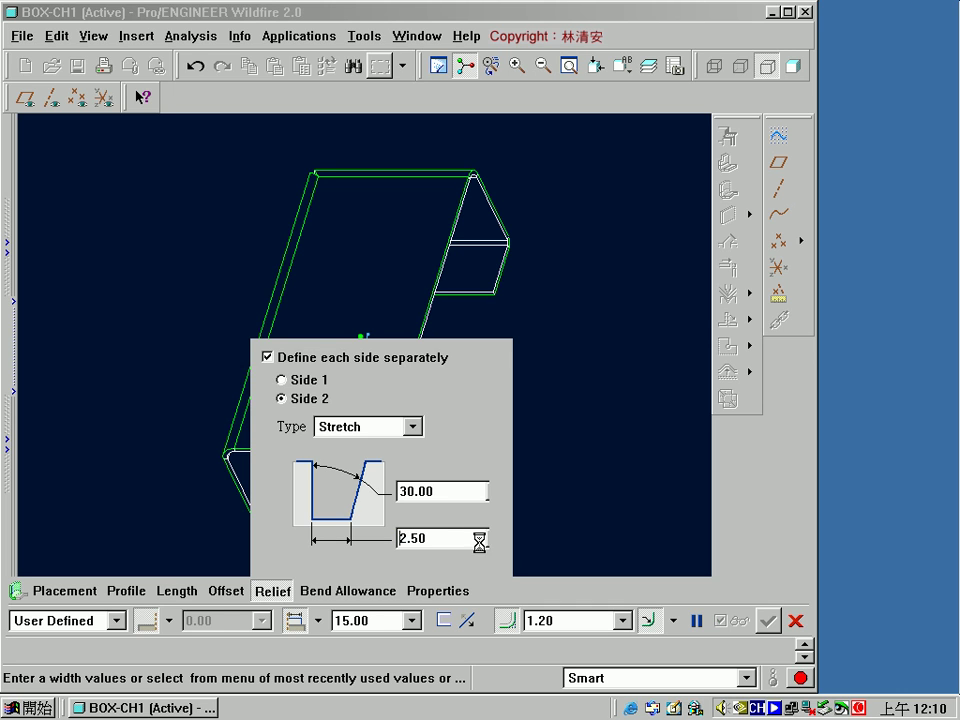
{"action": "key", "text": "Return"}
{"action": "left_click", "coordinate": [272, 590]}
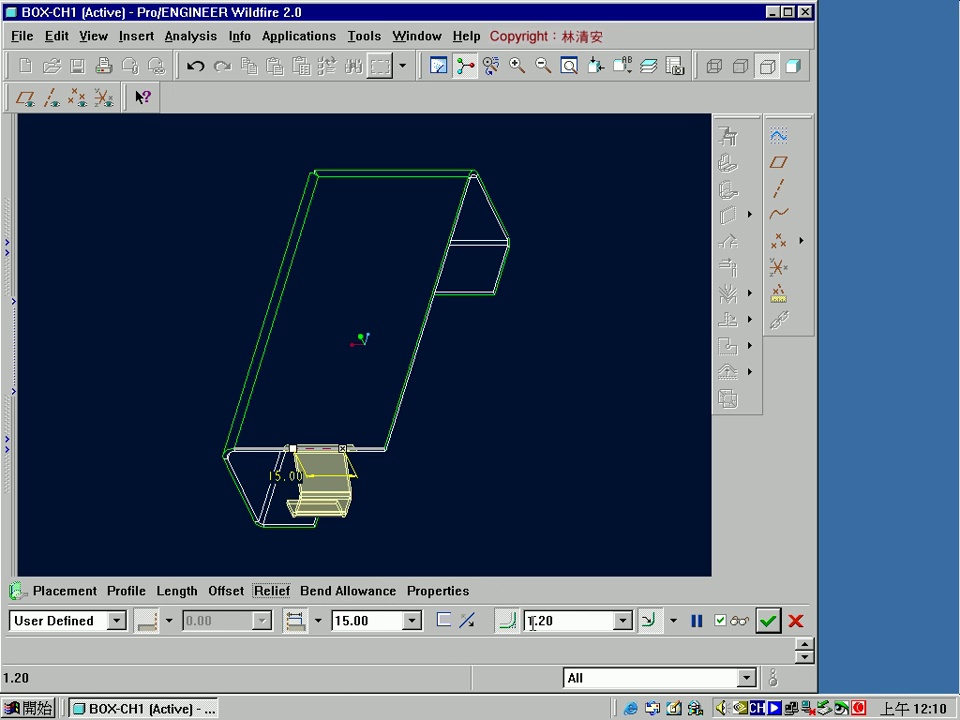
Step: Set the flange bend radius to 1.00 and complete the flange wall
{"action": "double_click", "coordinate": [573, 621]}
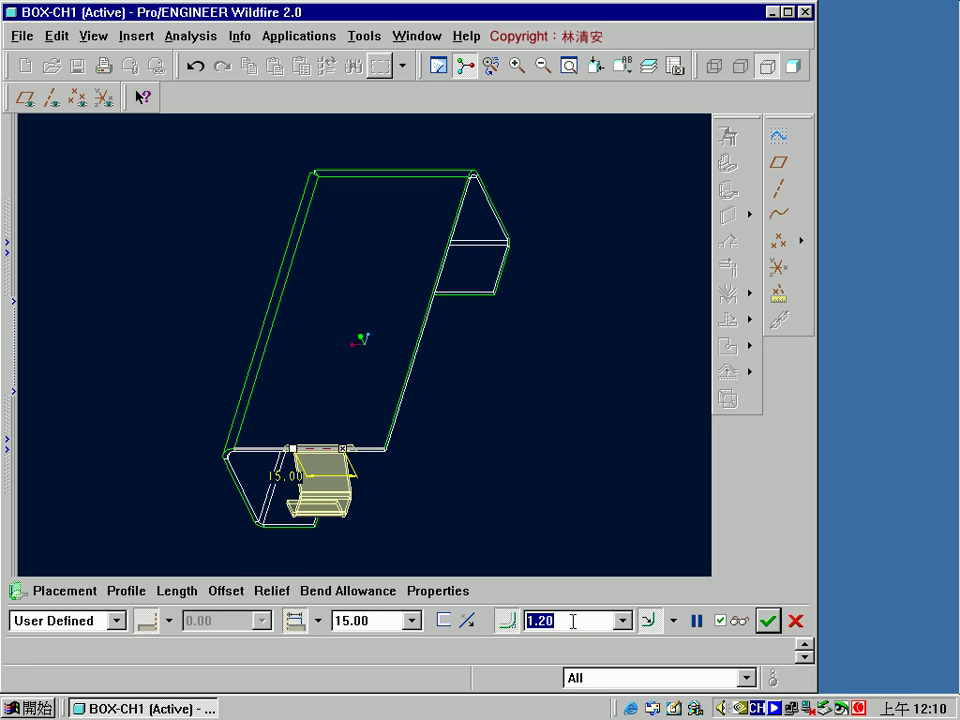
{"action": "type", "text": "1"}
{"action": "key", "text": "Return"}
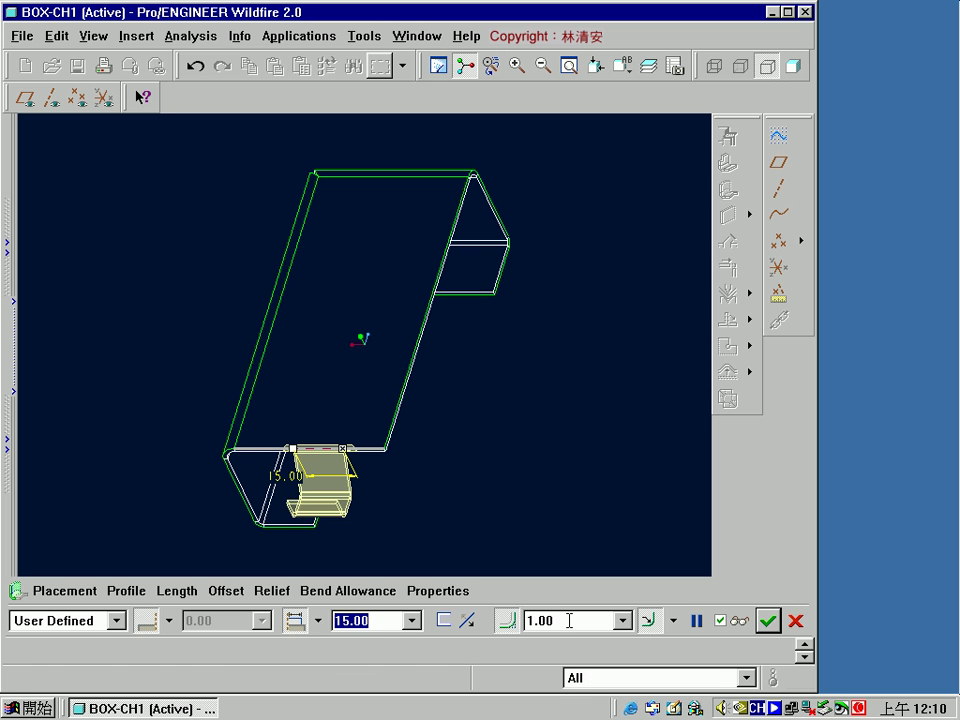
{"action": "left_click", "coordinate": [767, 620]}
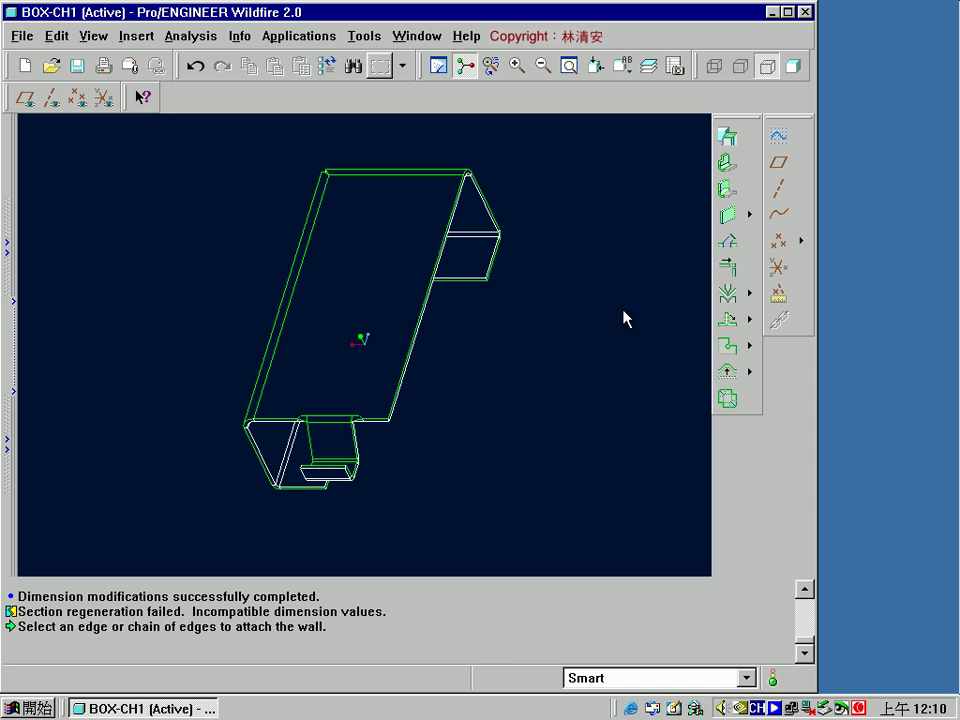
Step: Return the model to Standard Orientation and save the part as BOX-CH1.PRT
{"action": "left_click", "coordinate": [622, 66]}
{"action": "left_click", "coordinate": [632, 93]}
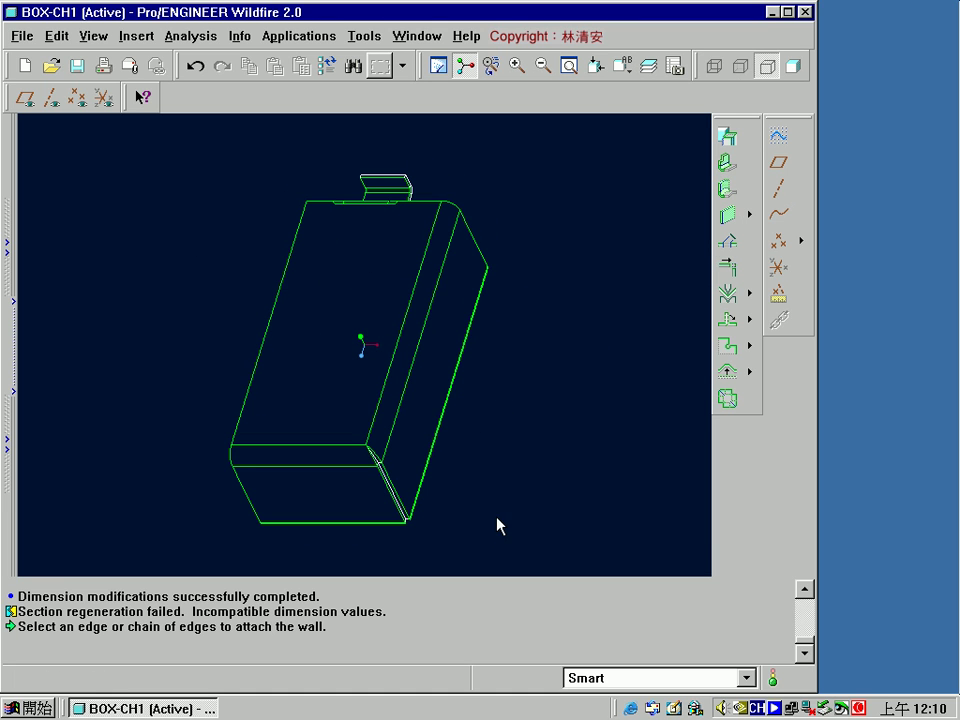
{"action": "left_click_drag", "start_coordinate": [452, 578], "coordinate": [441, 638]}
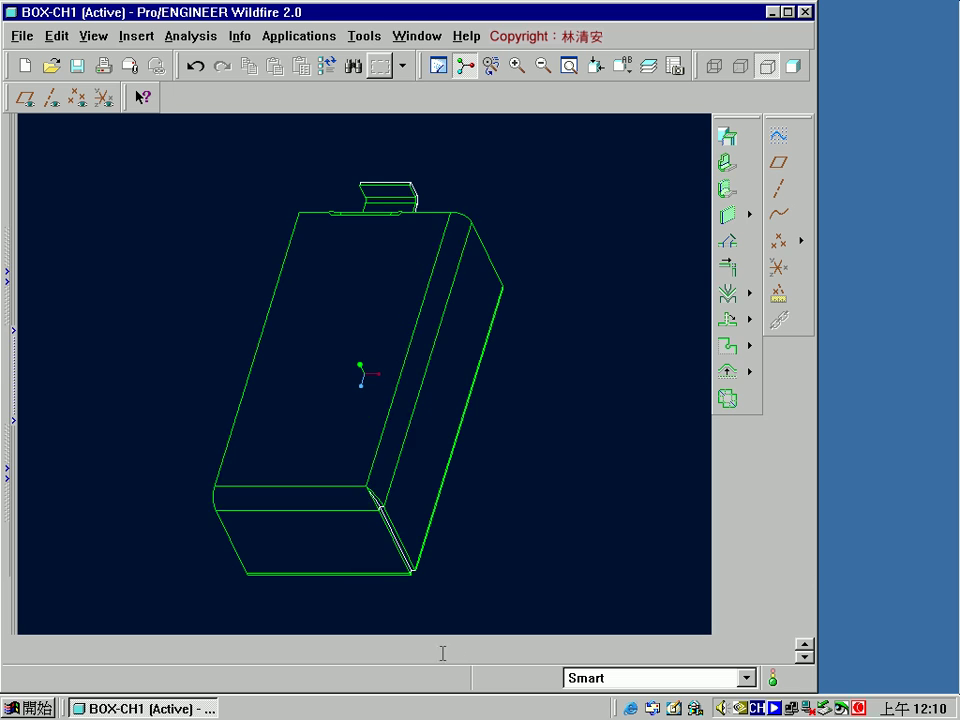
{"action": "left_click", "coordinate": [26, 36]}
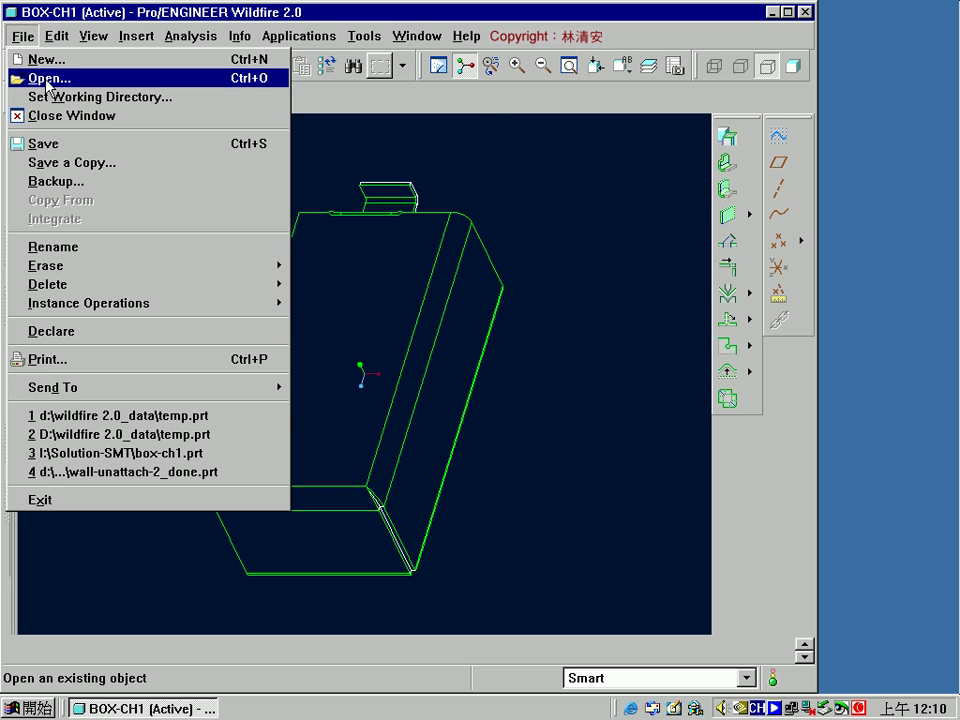
{"action": "left_click", "coordinate": [43, 143]}
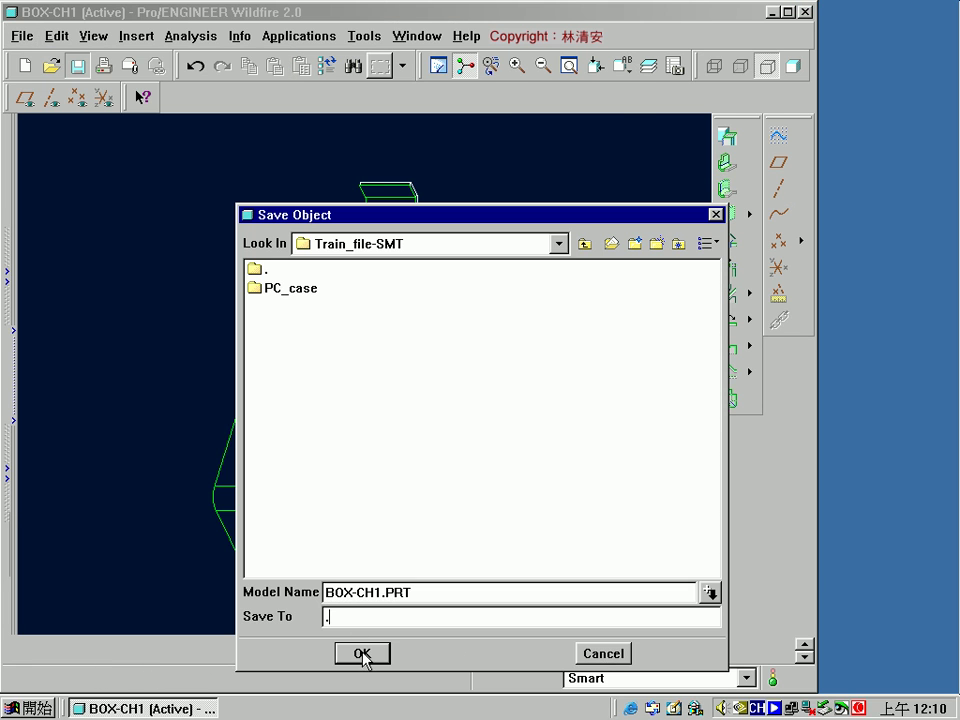